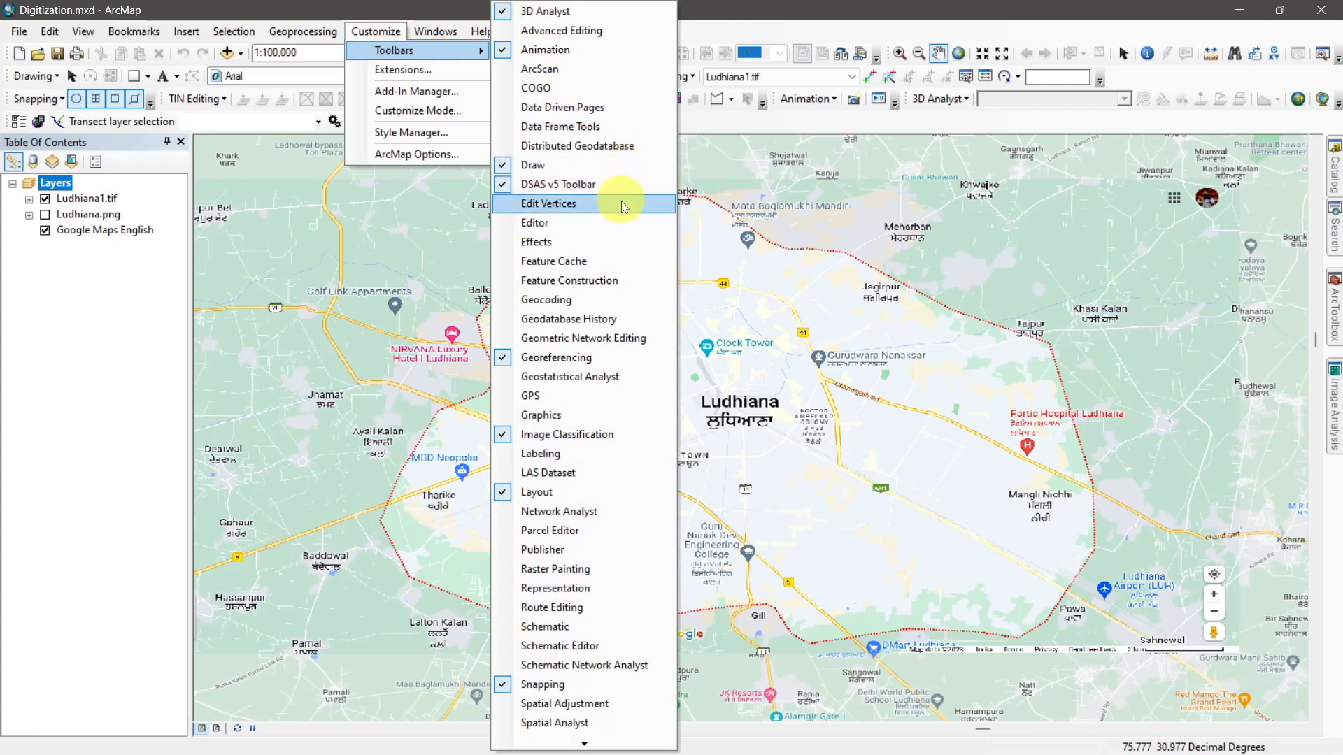
Show the Editor toolbar and dock it beside the transect toolbar
left_click(617, 225)
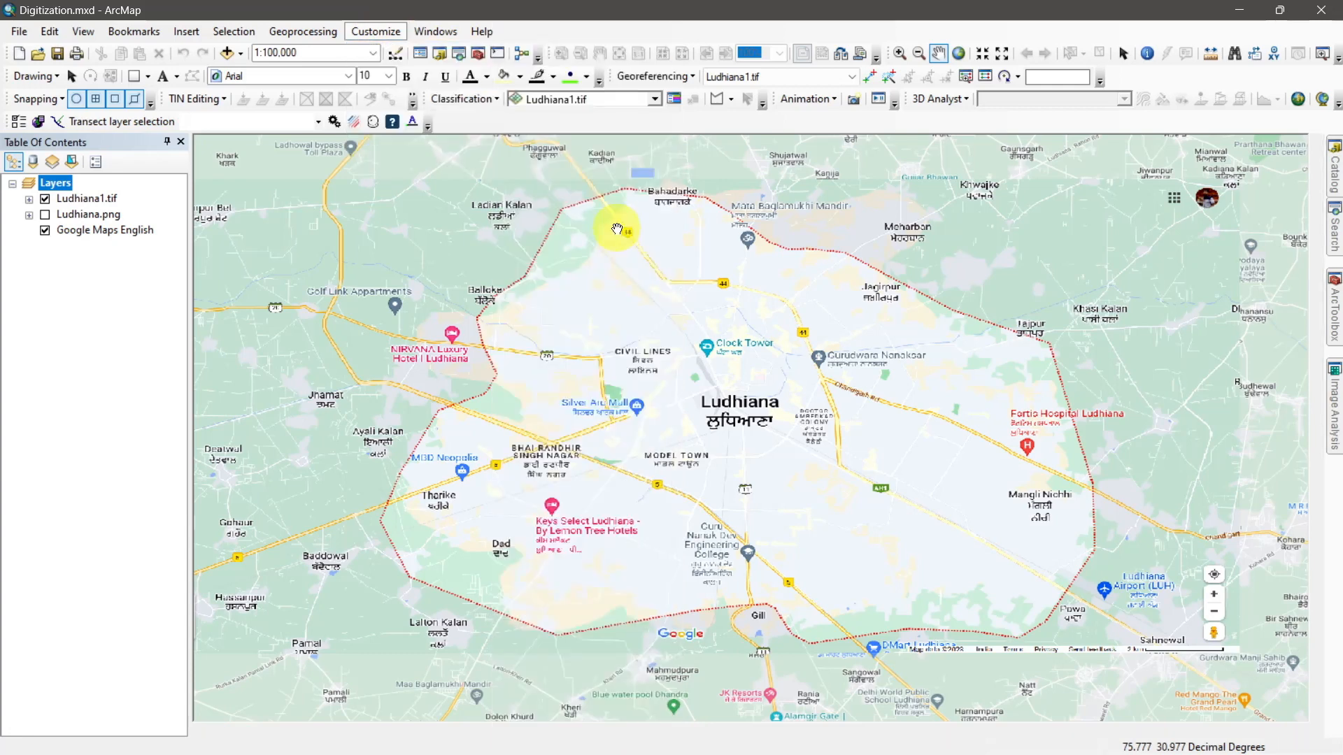
left_click_drag(390, 106, 433, 121)
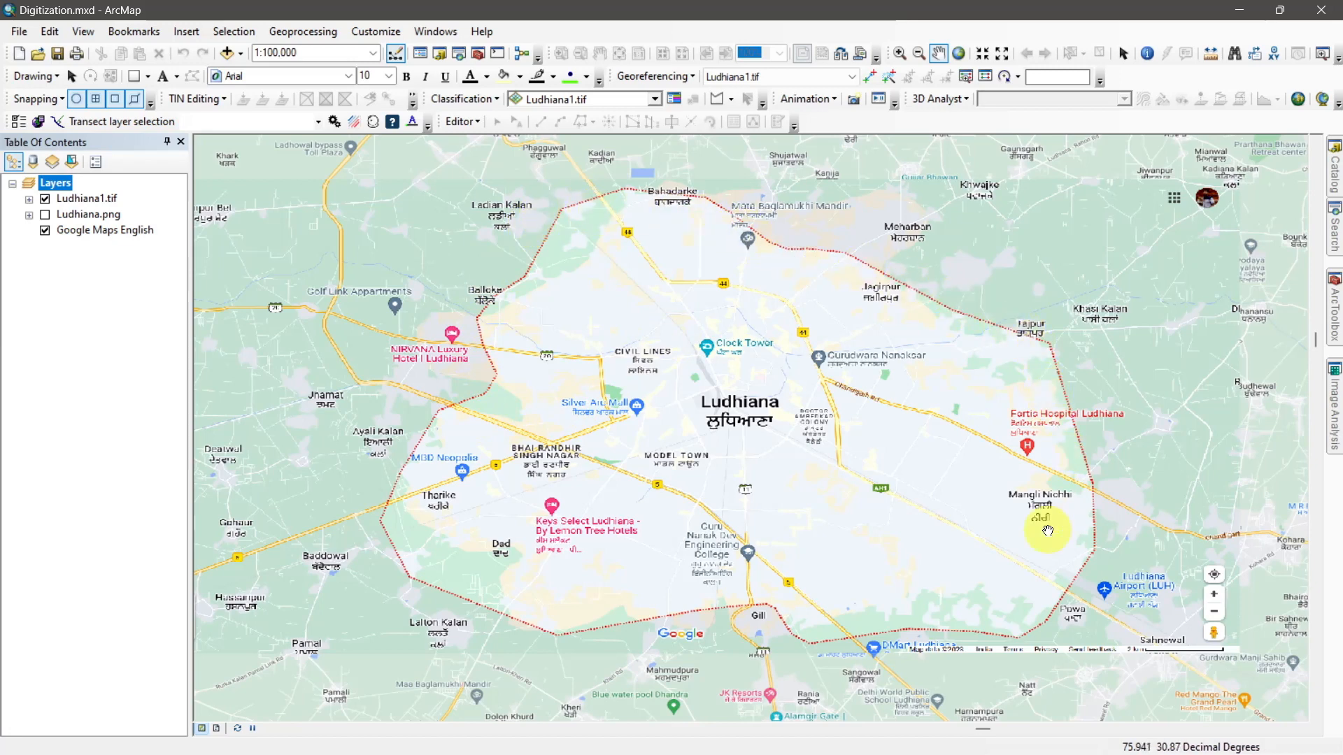
Start a new shapefile in the ArcMap Tutorial home folder, named Boundary with feature type Polygon
mouse_move(1337, 164)
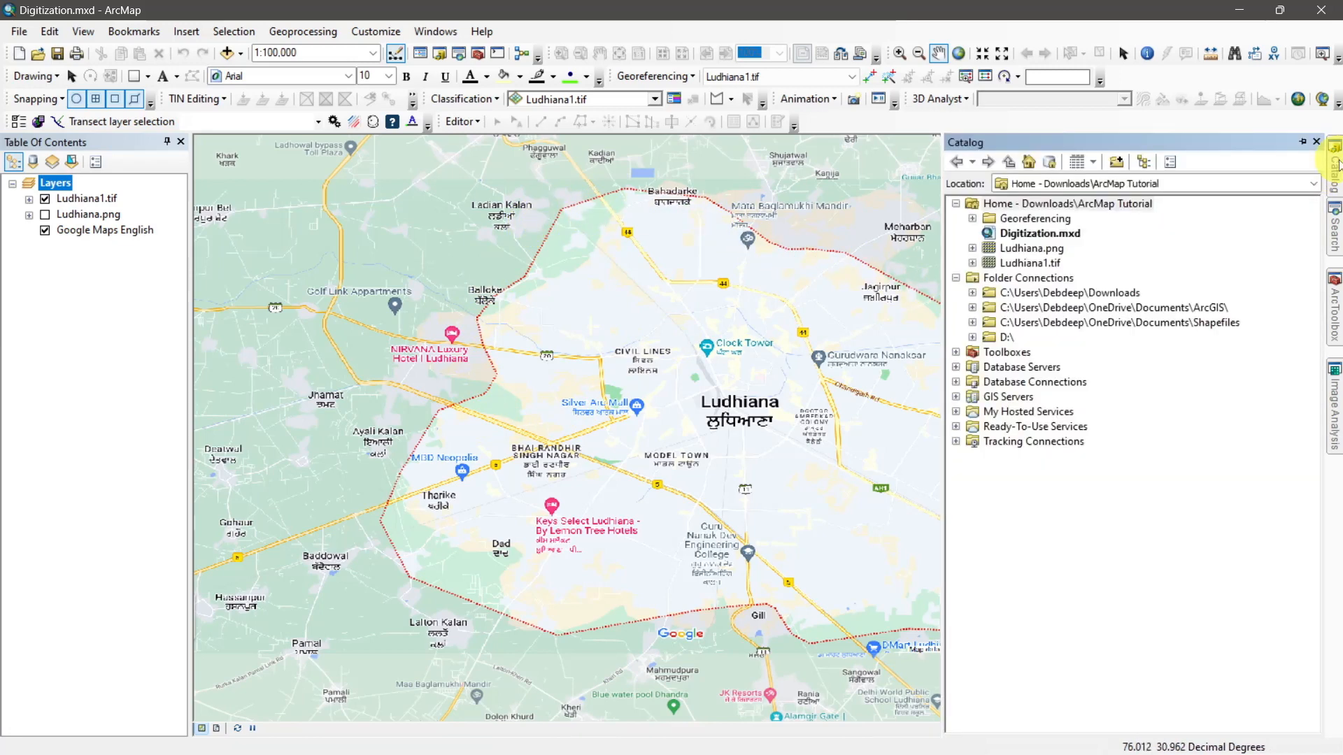
left_click(1096, 208)
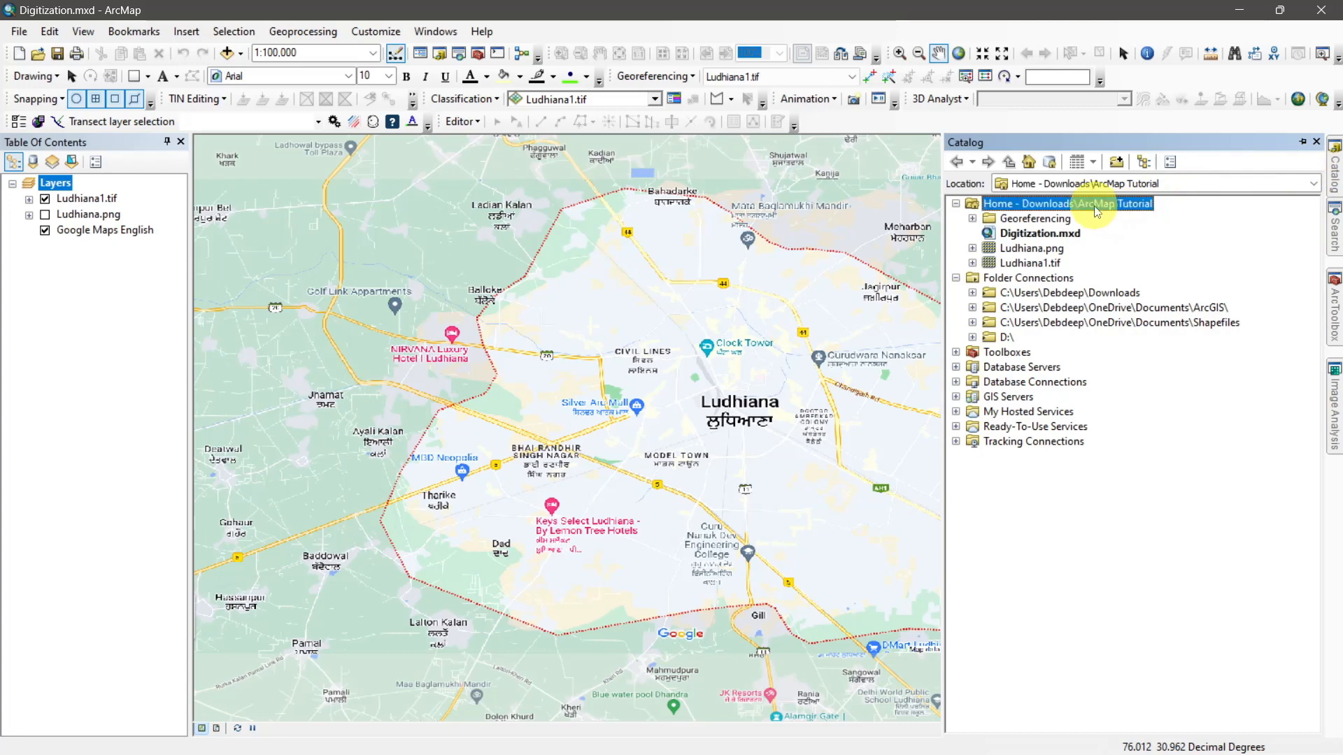
right_click(1094, 206)
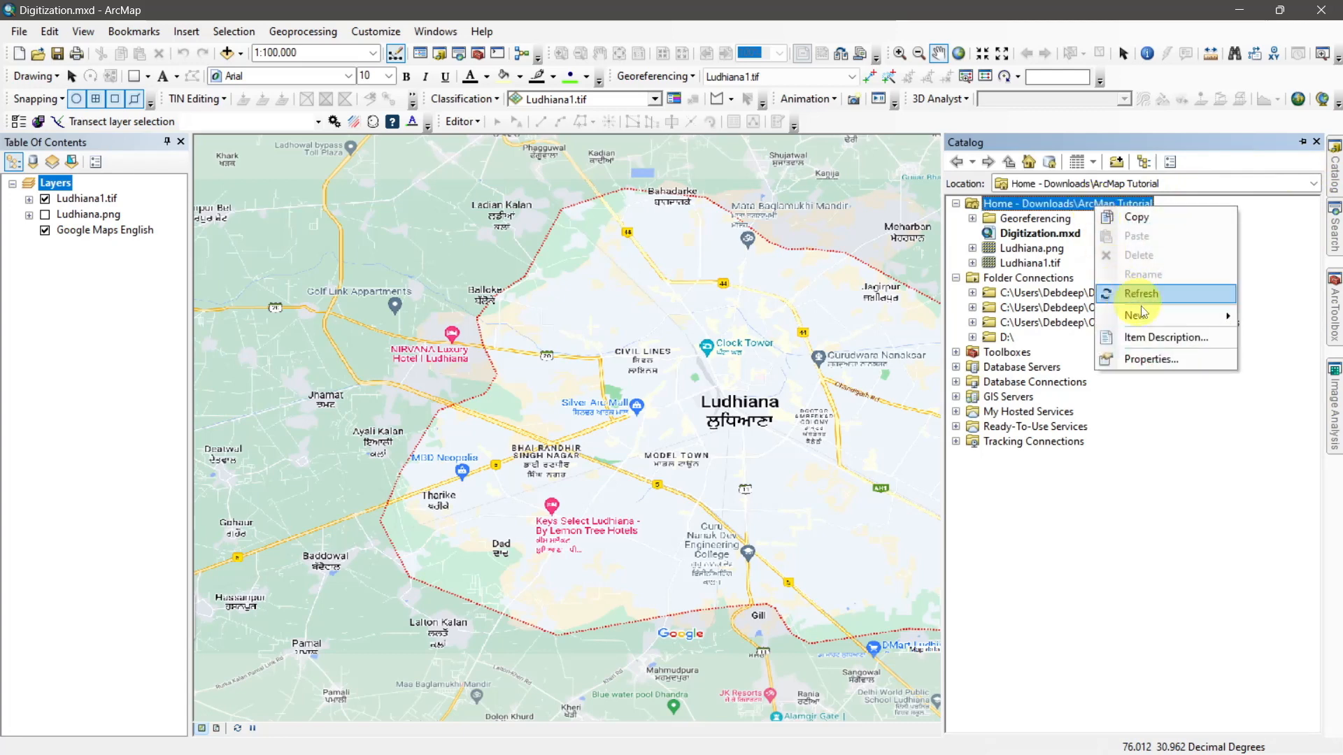
mouse_move(1154, 321)
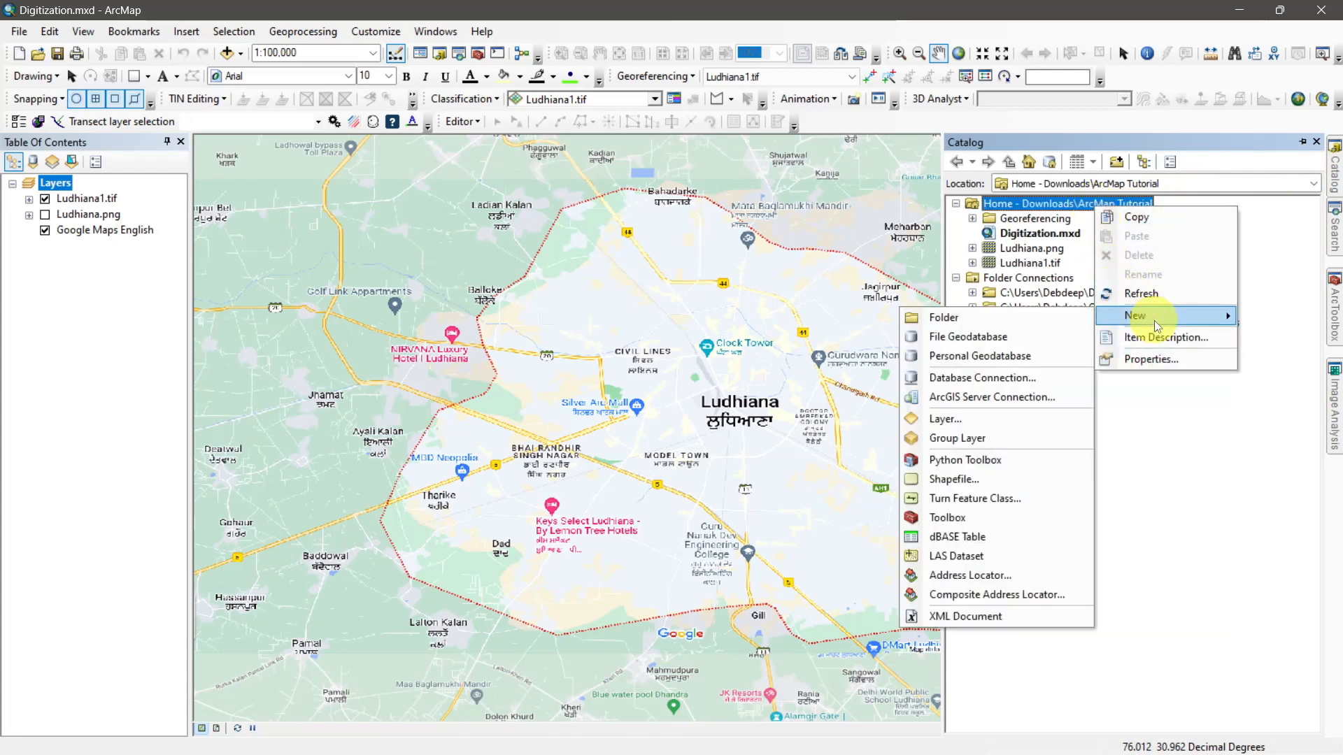
left_click(1008, 481)
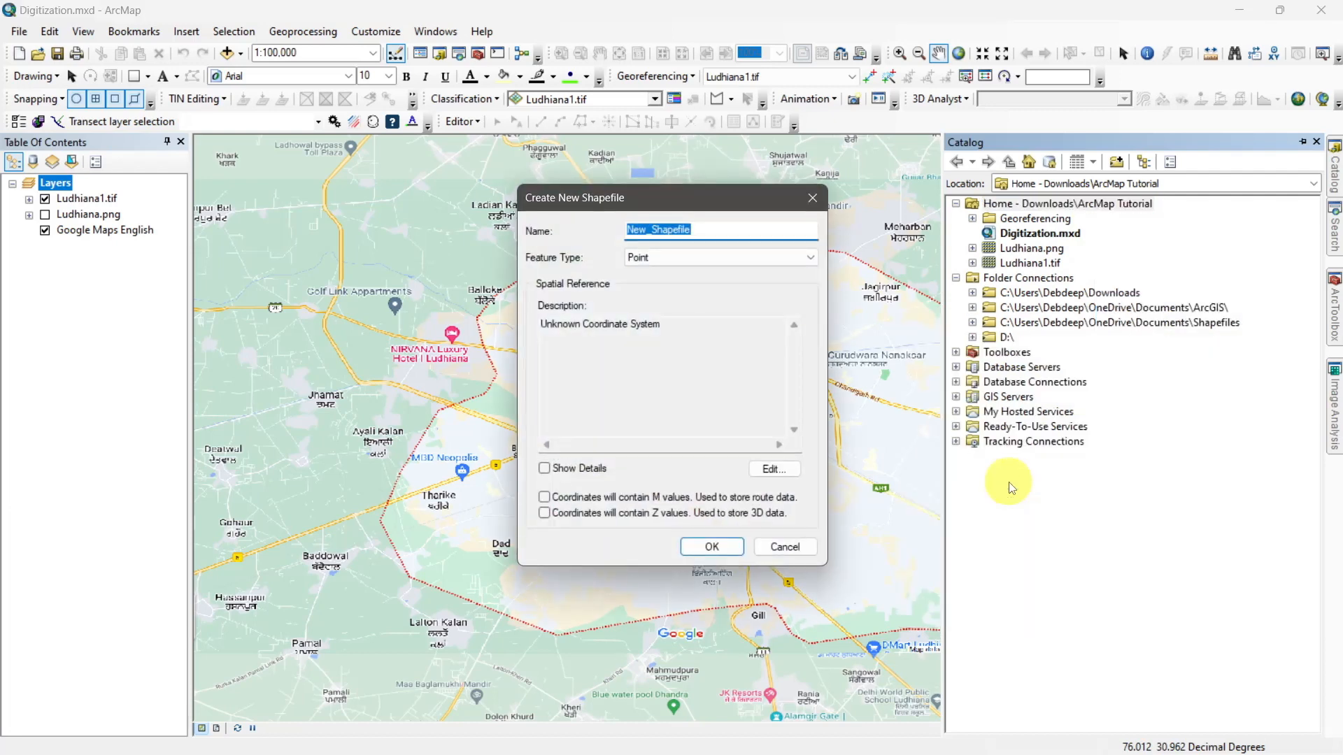
left_click_drag(704, 229, 617, 227)
type("Boundary")
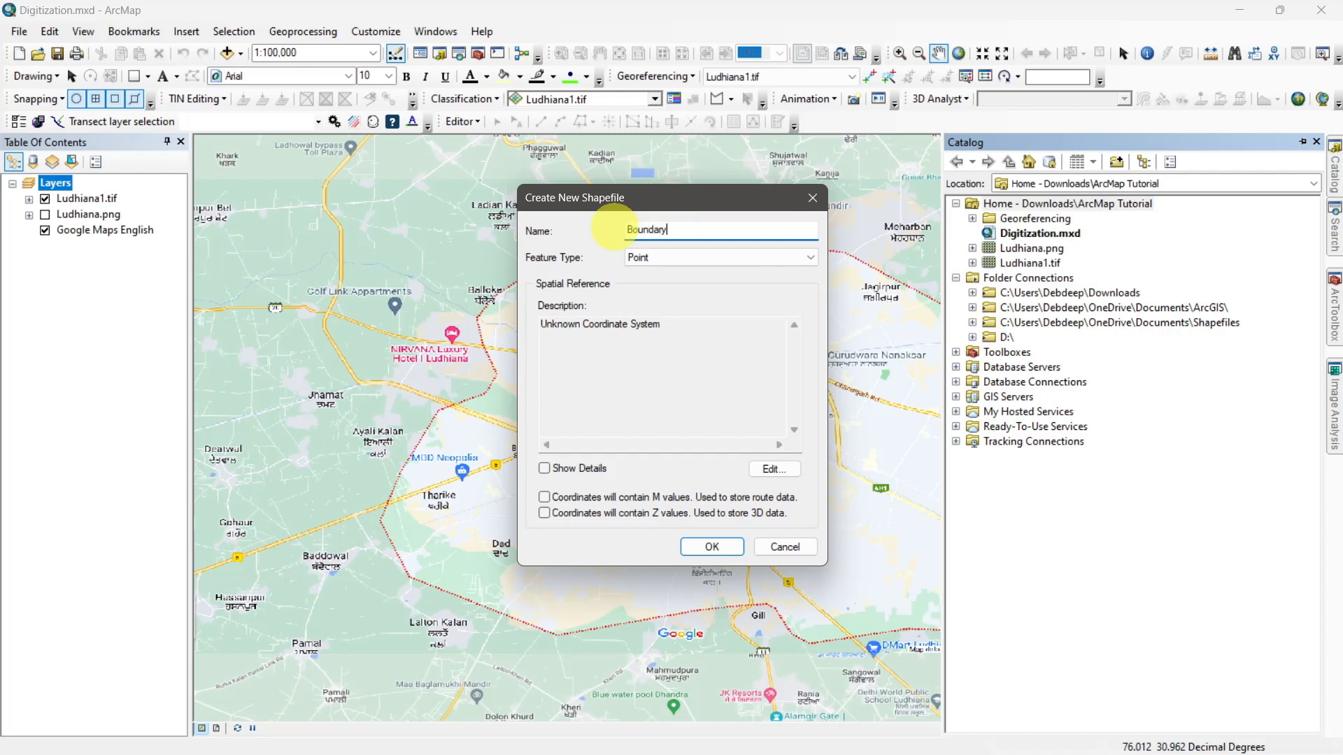
left_click(738, 259)
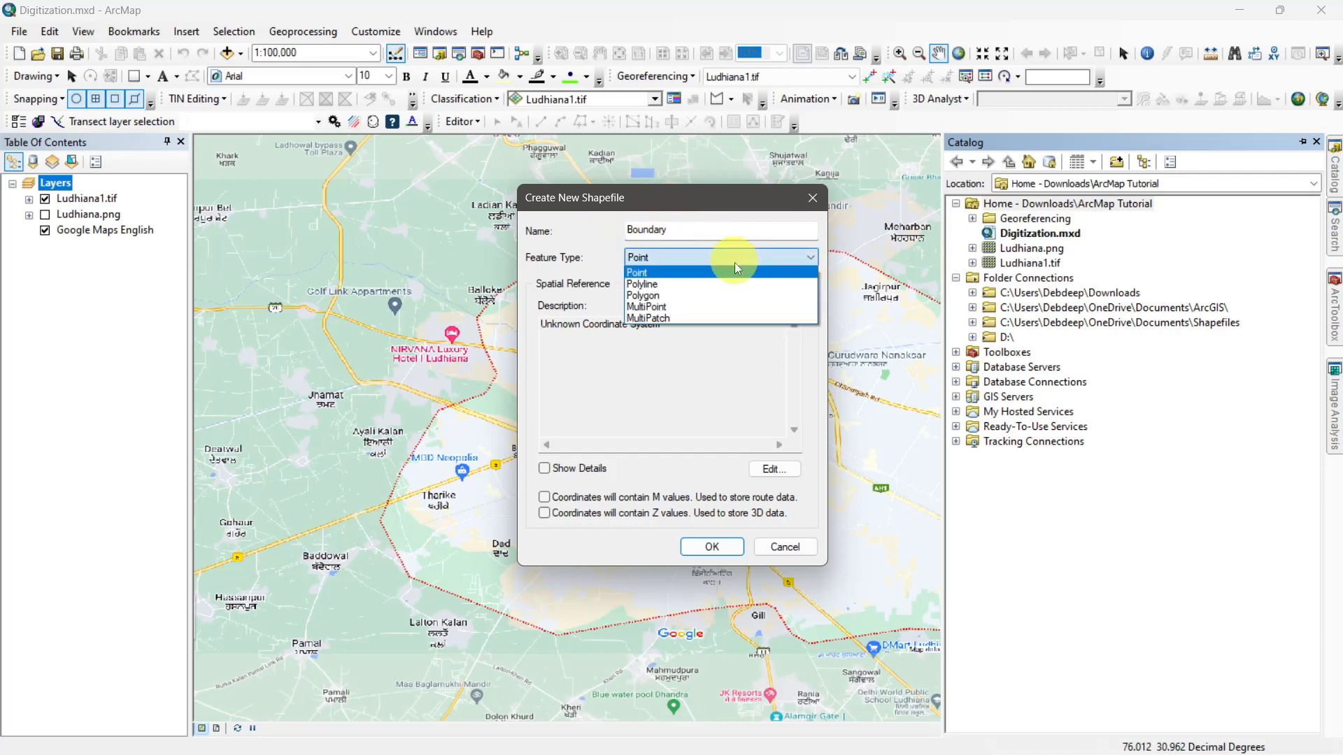
left_click(729, 297)
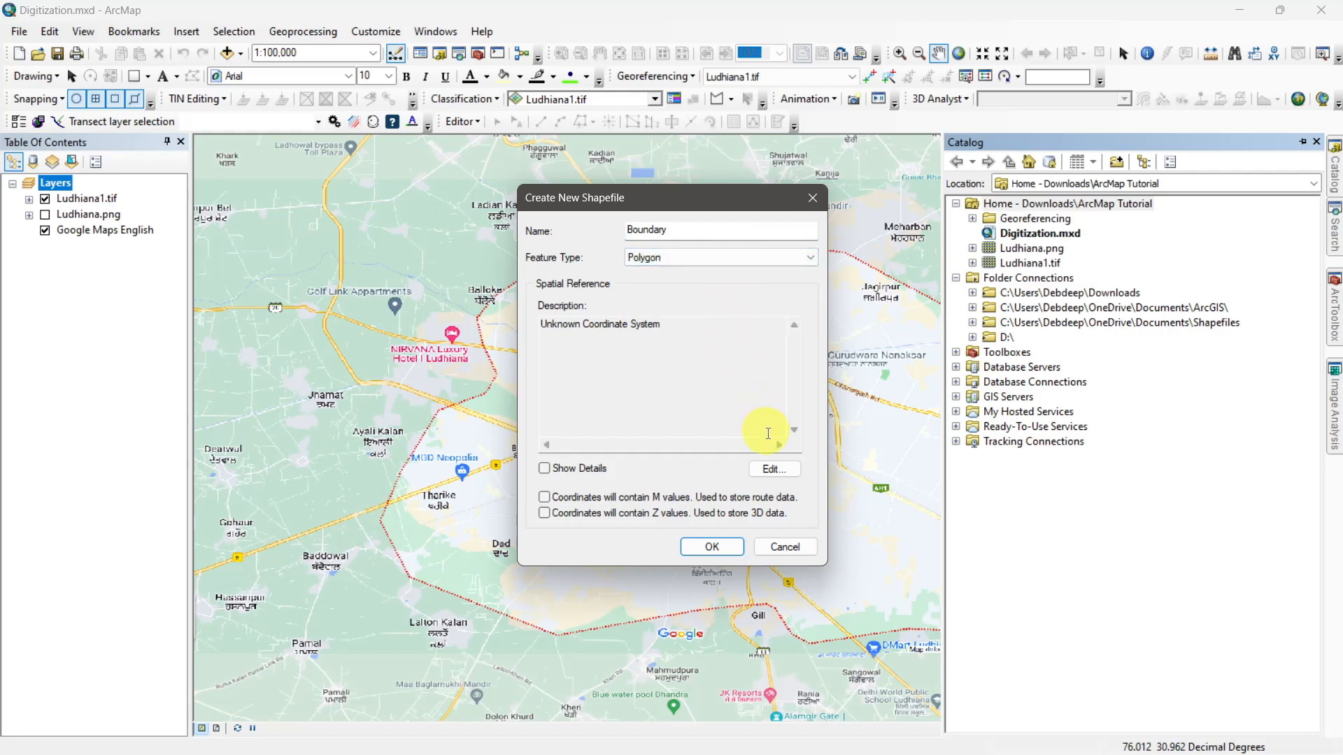
Assign the geographic coordinate system WGS 1984 to the Boundary shapefile and create it
left_click(774, 468)
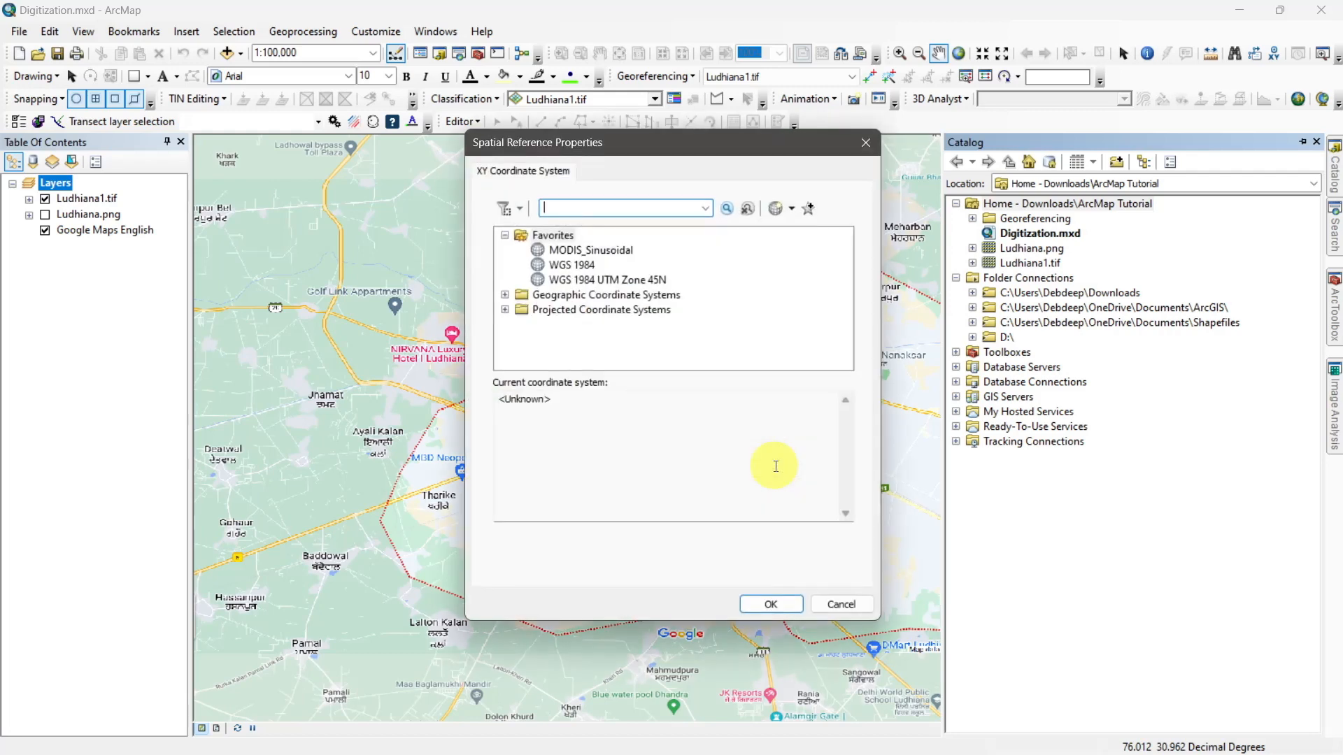
left_click(505, 295)
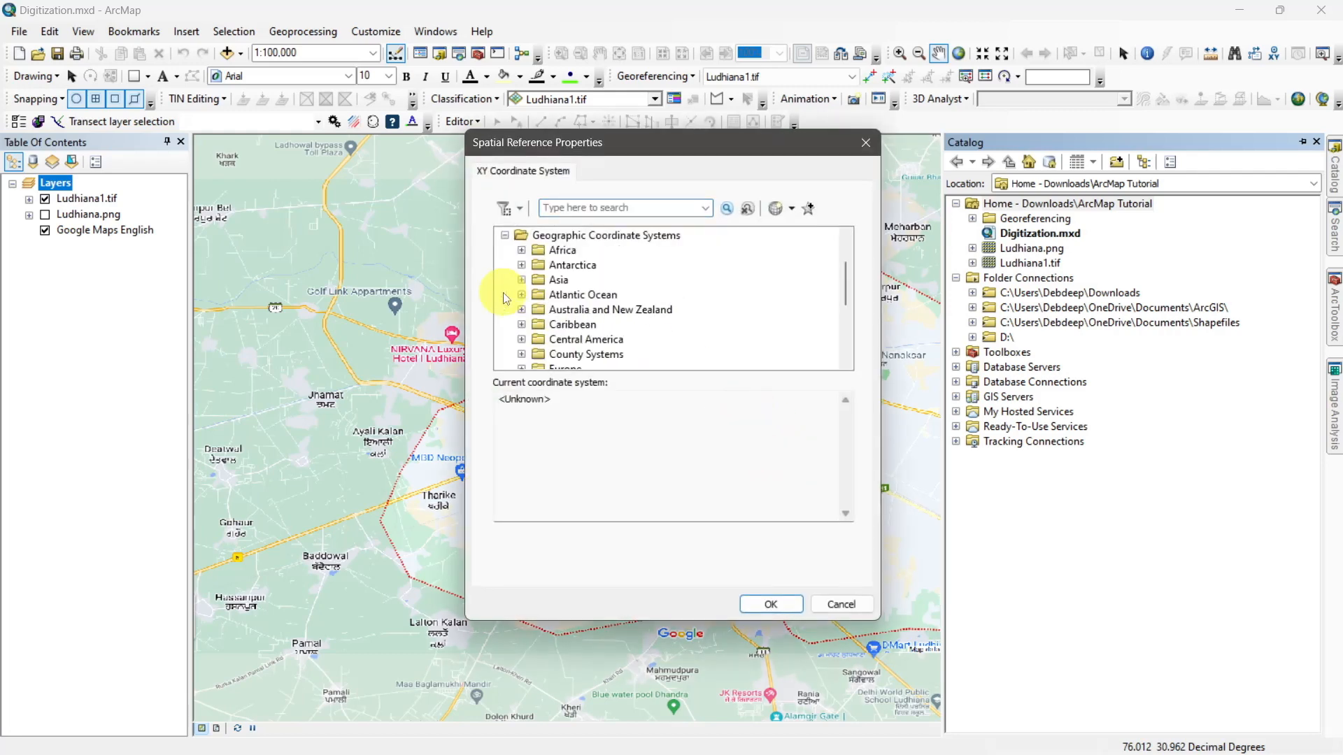
left_click_drag(845, 270, 846, 336)
left_click(521, 339)
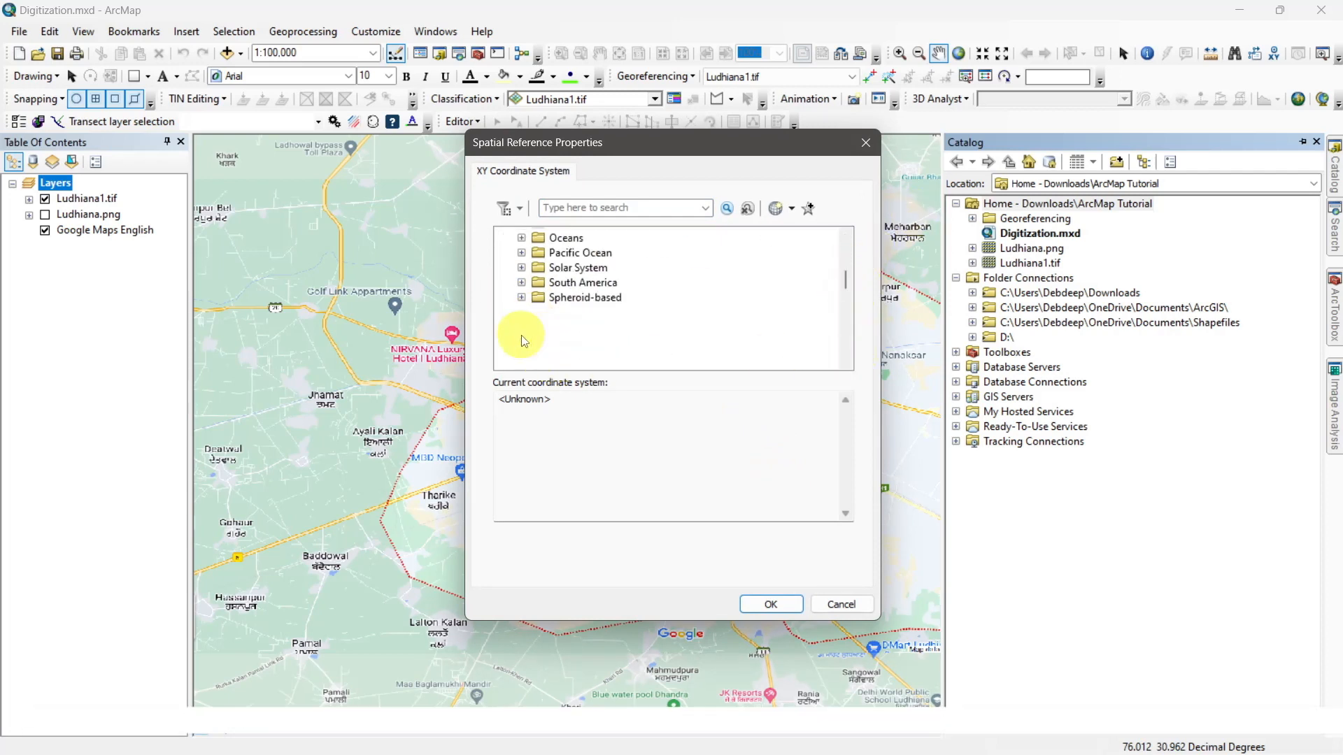
left_click_drag(845, 294, 848, 354)
left_click(580, 251)
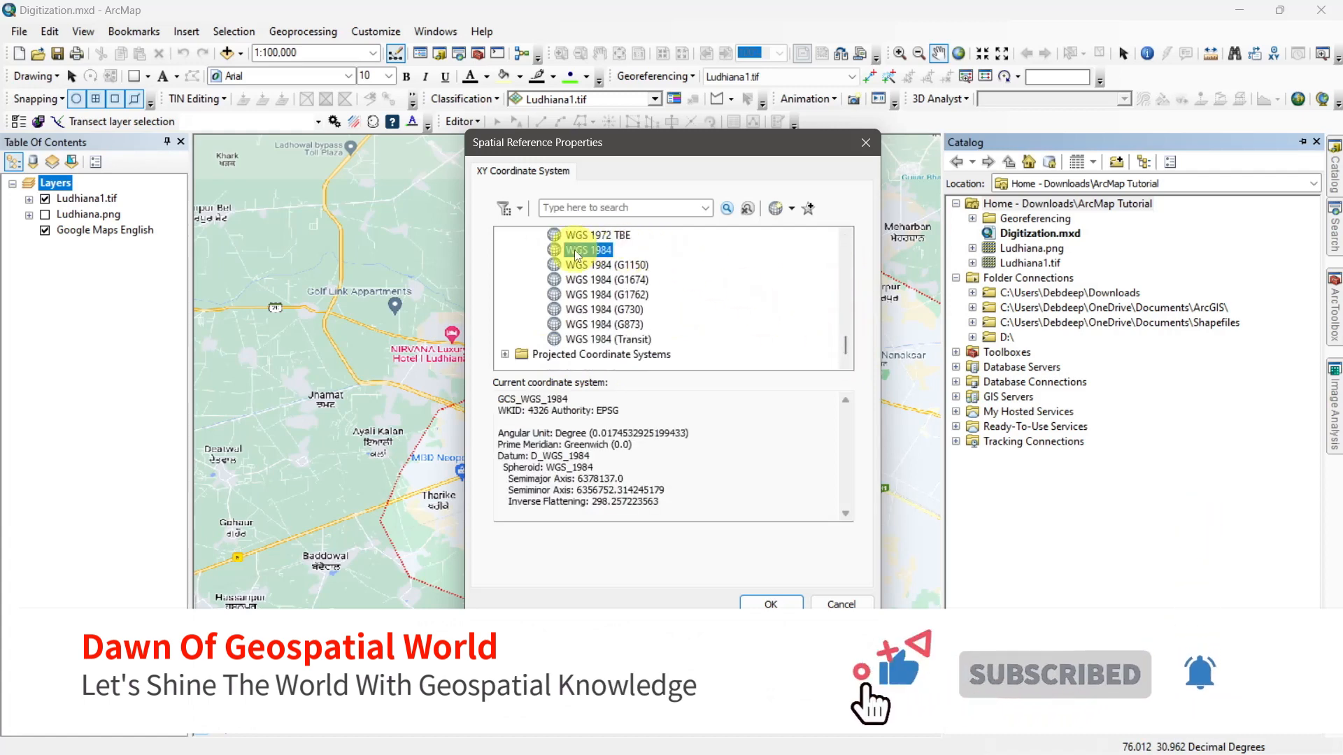
left_click(755, 604)
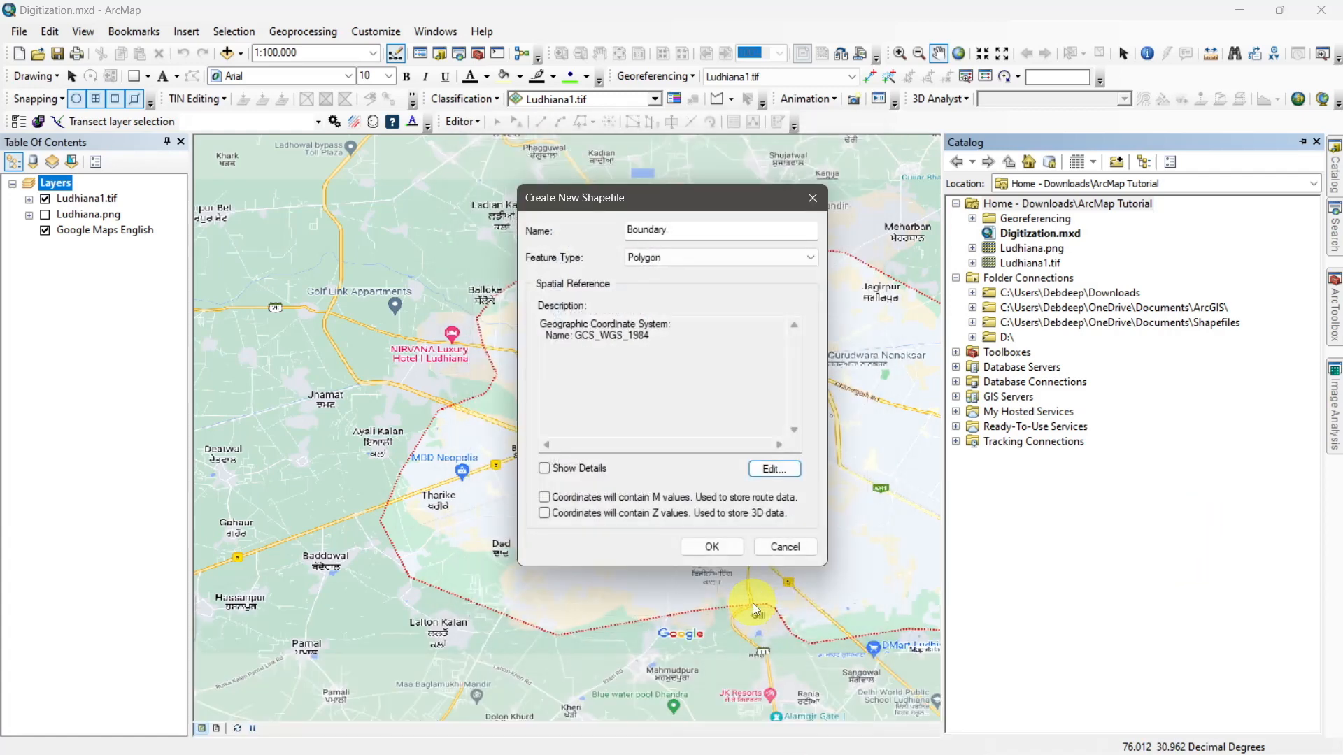
left_click(719, 548)
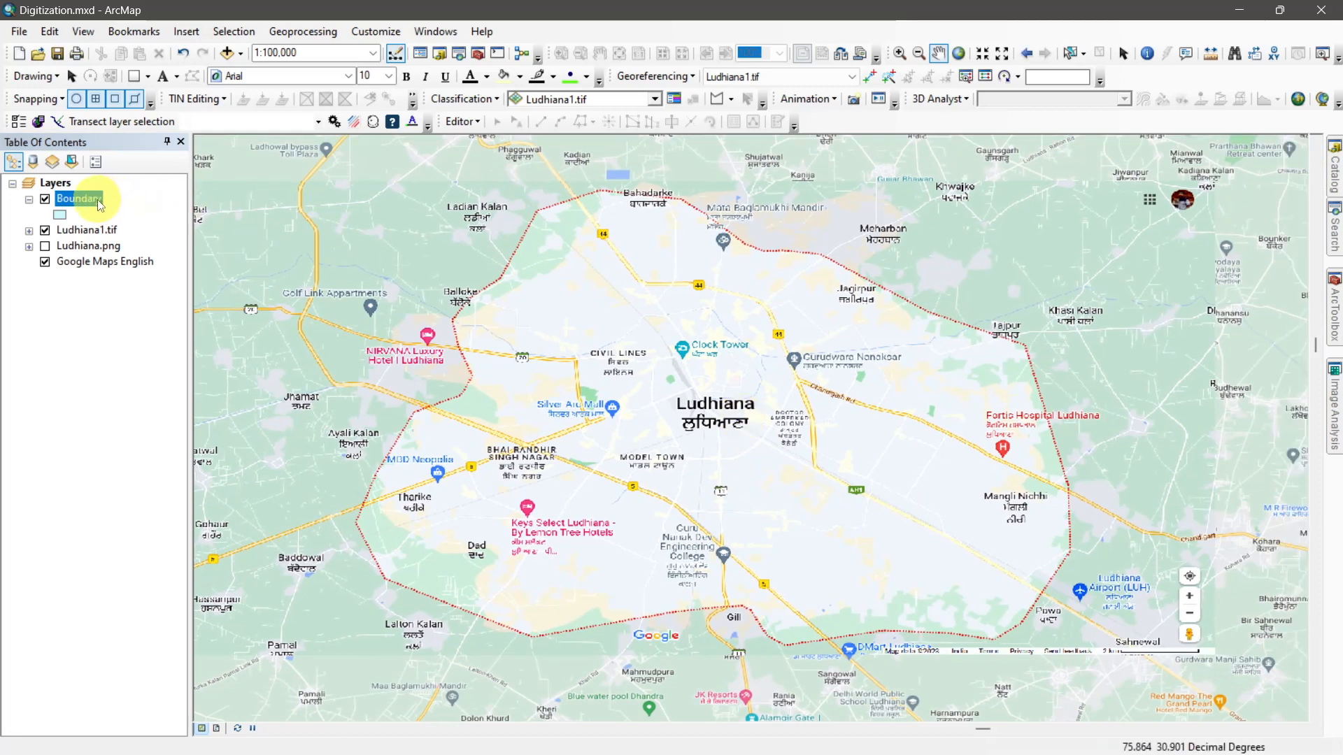
Start an edit session and open the Create Features window, set to auto-hide
left_click(472, 125)
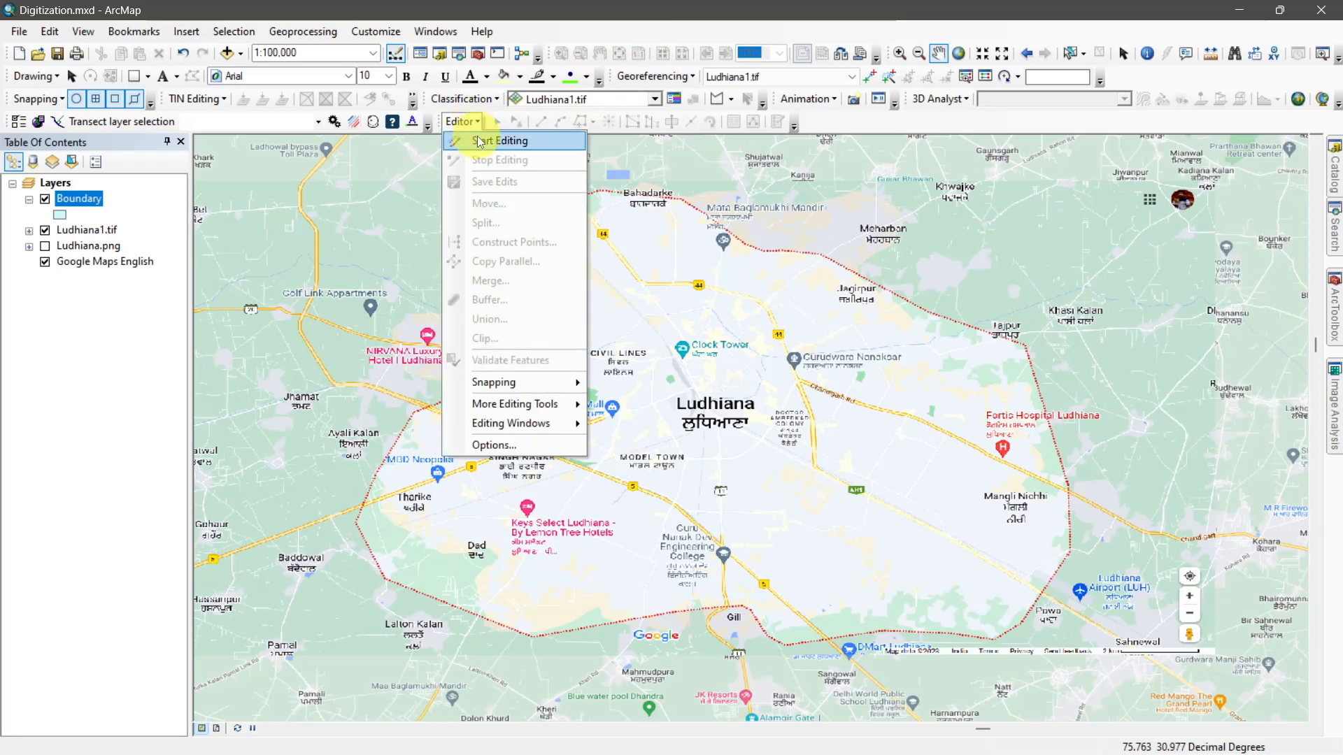
left_click(479, 142)
left_click(463, 122)
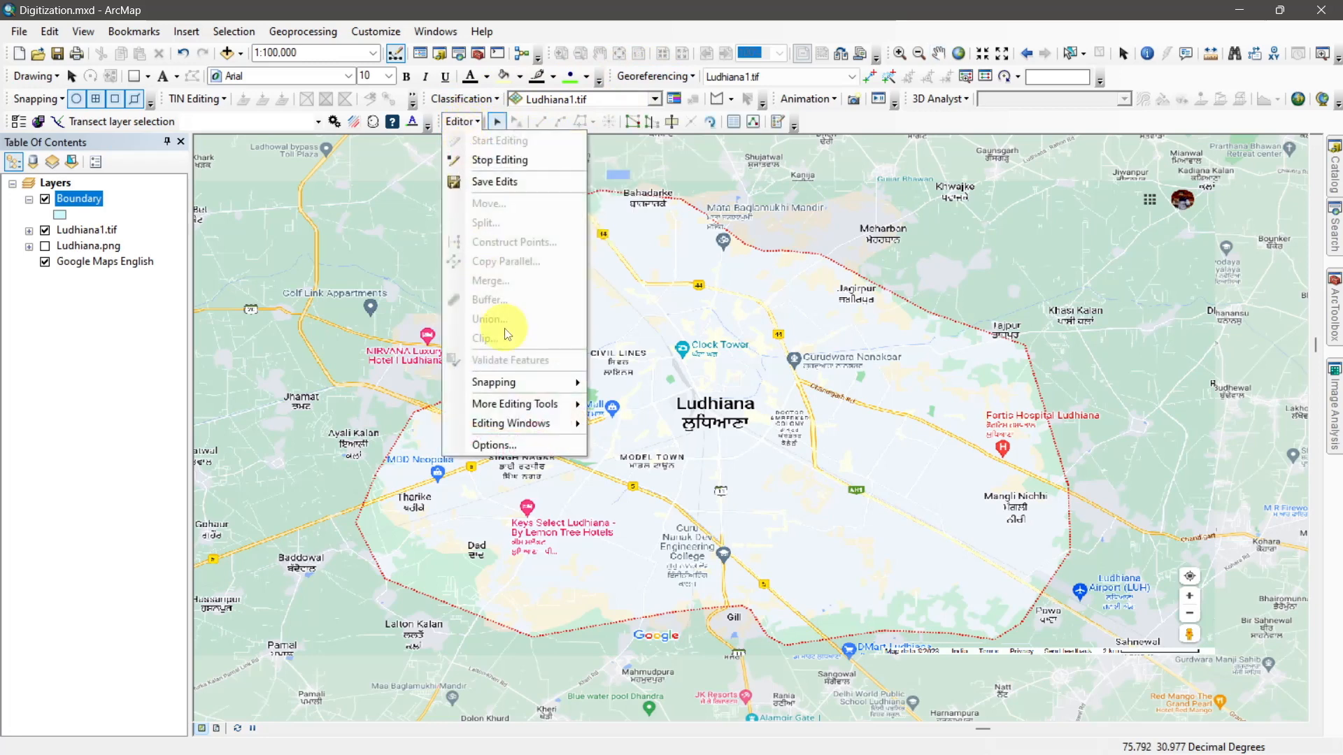
mouse_move(512, 425)
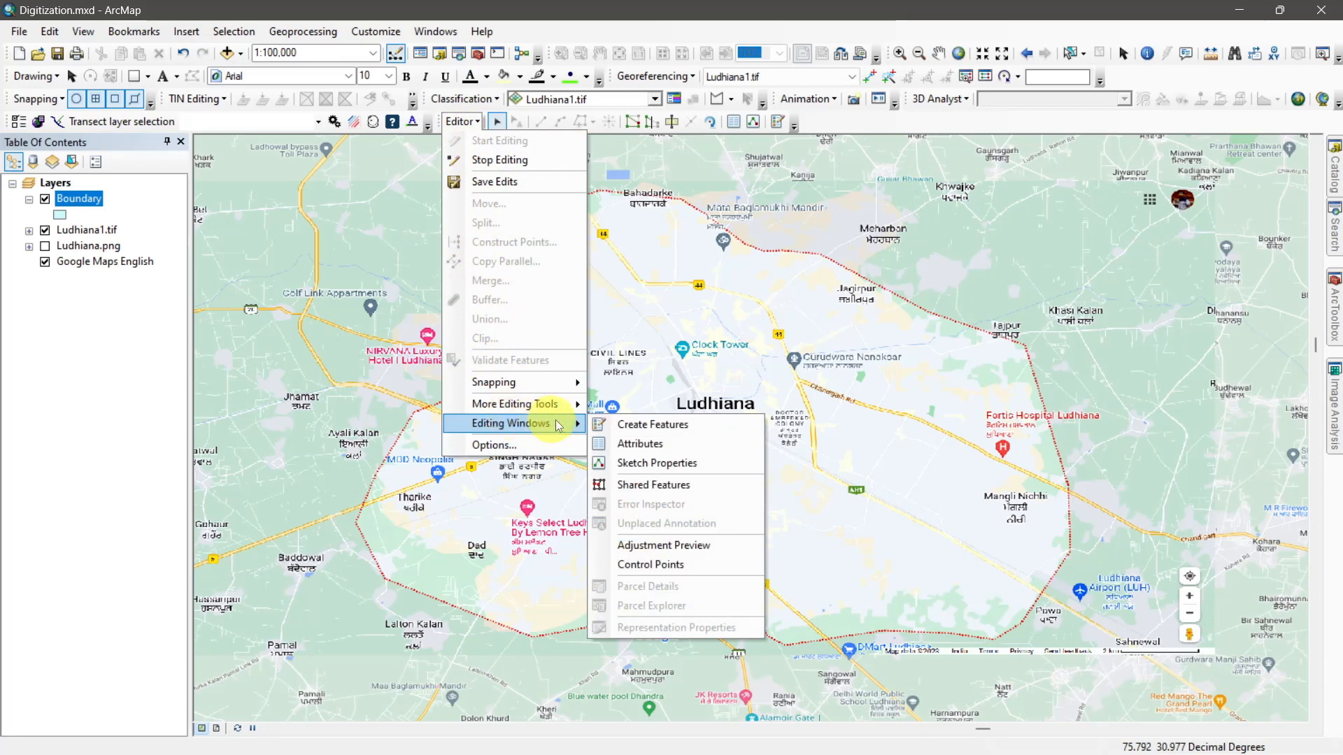
left_click(642, 425)
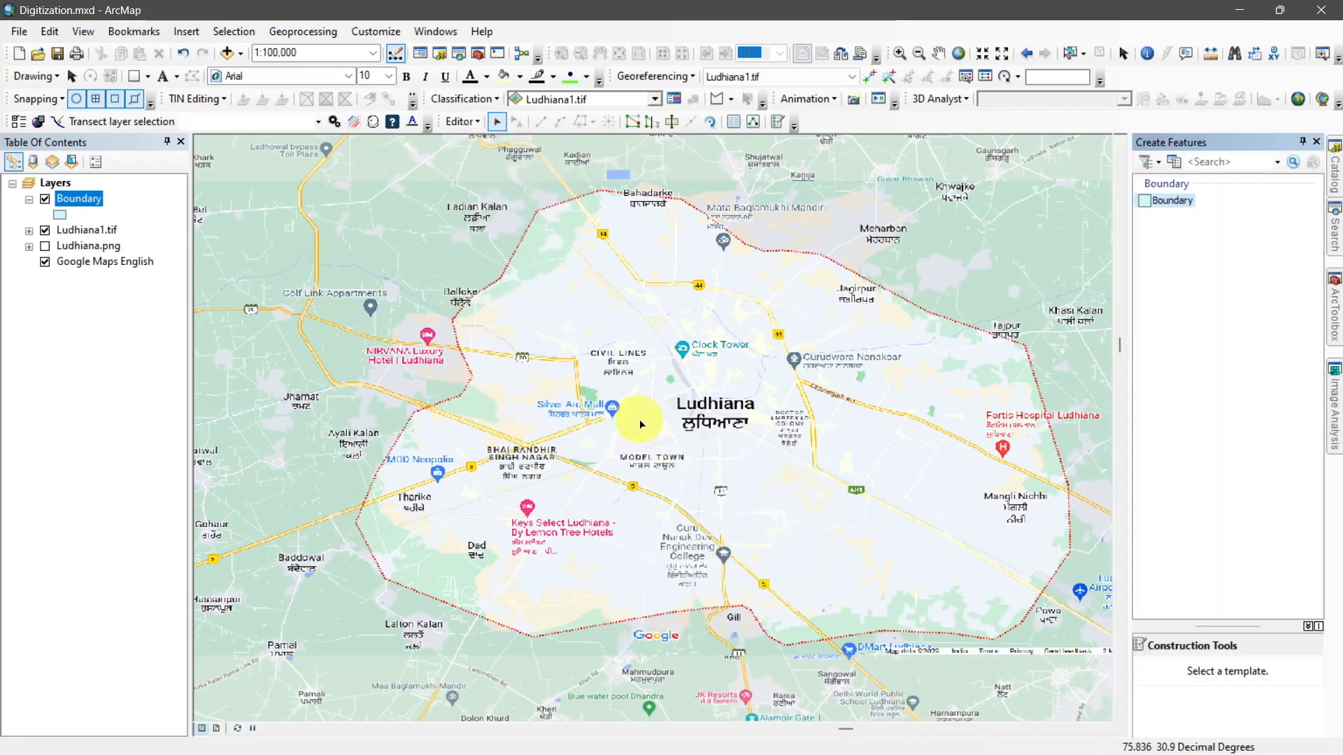
left_click(1303, 142)
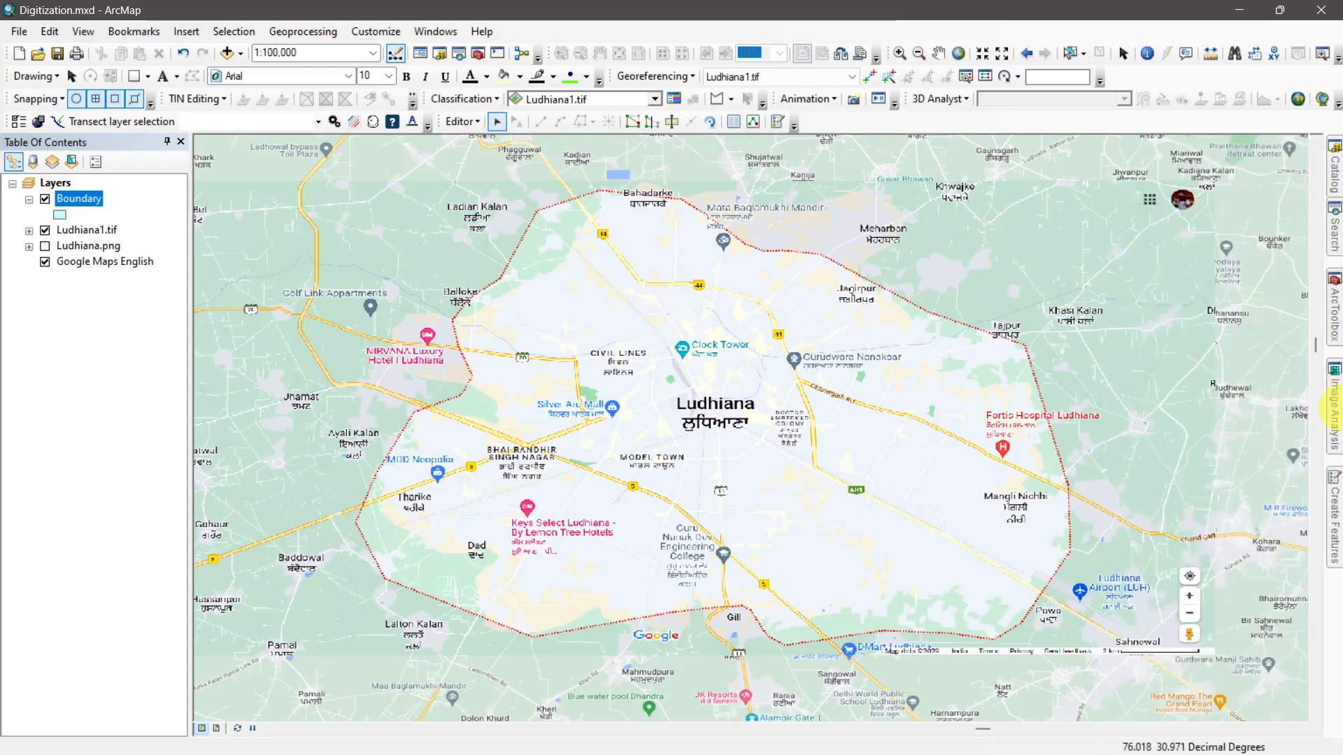
Choose the Boundary template with the Polygon construction tool and straight segments
mouse_move(1340, 512)
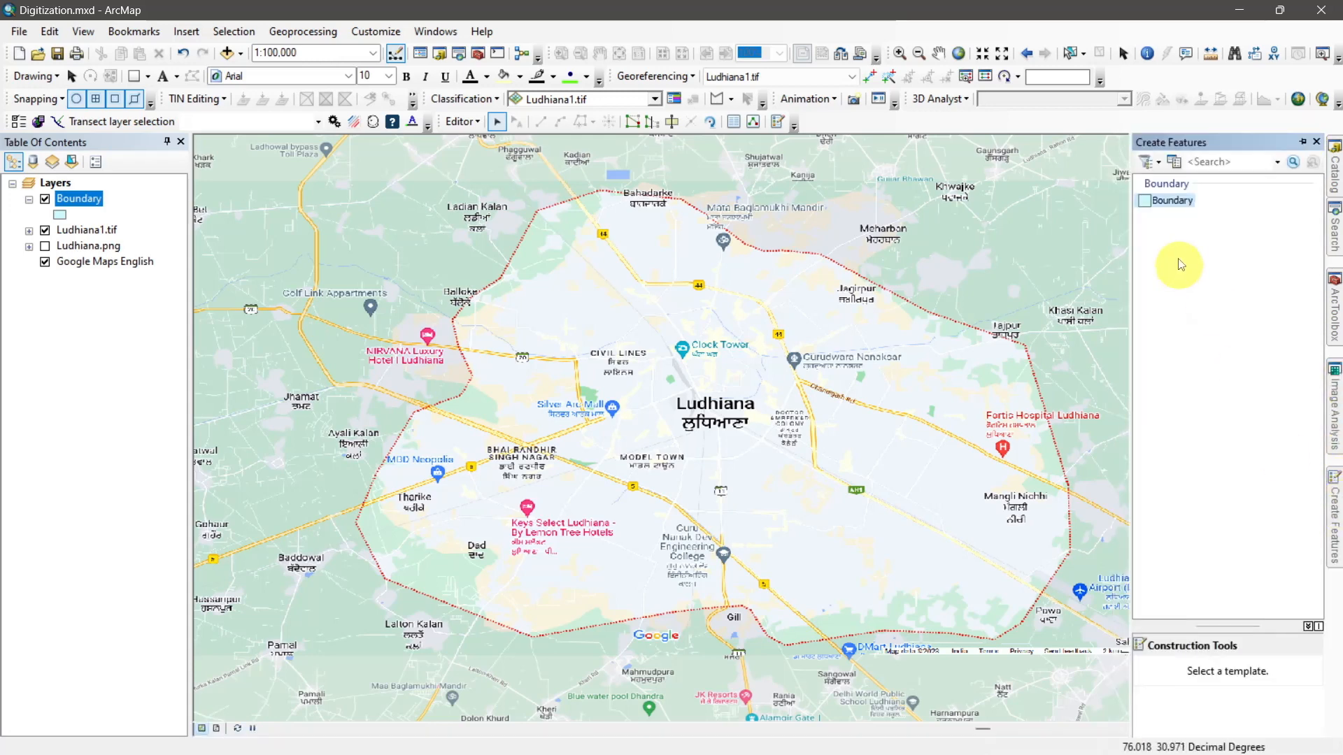
left_click(1168, 203)
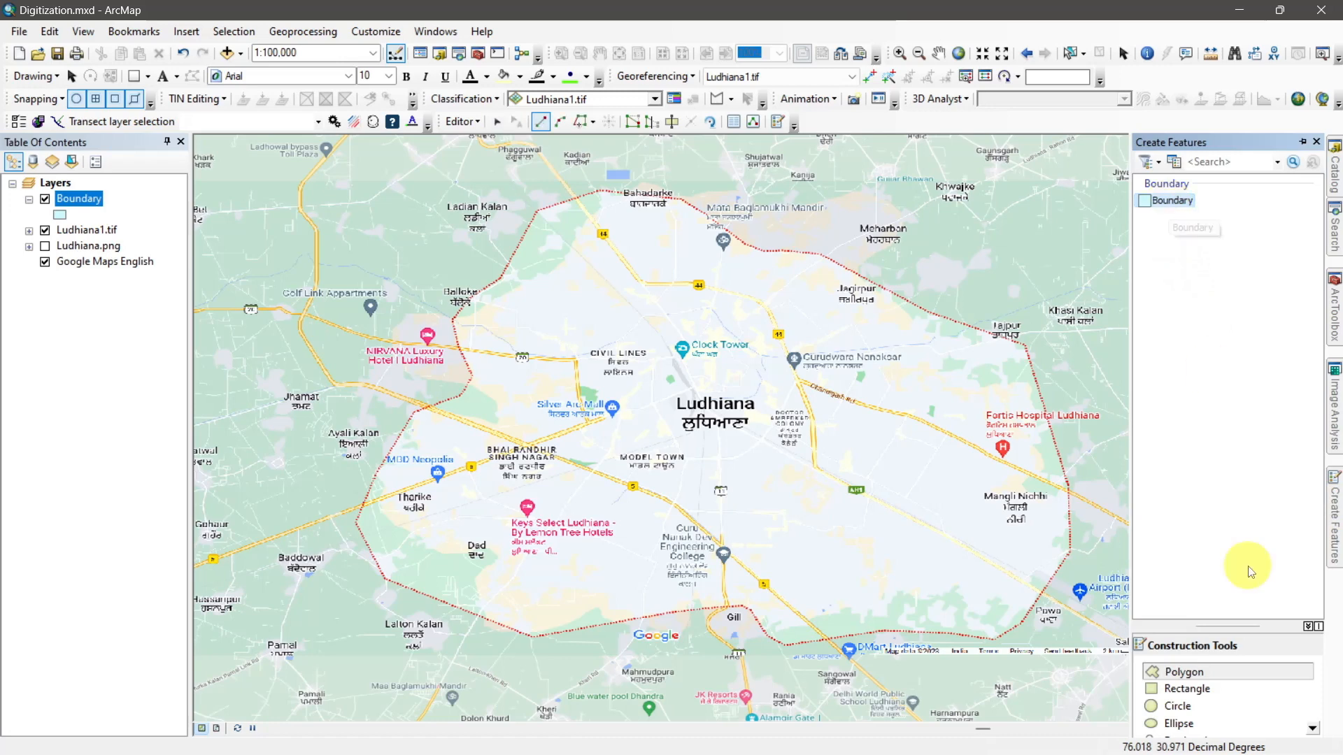
left_click_drag(1224, 624, 1202, 447)
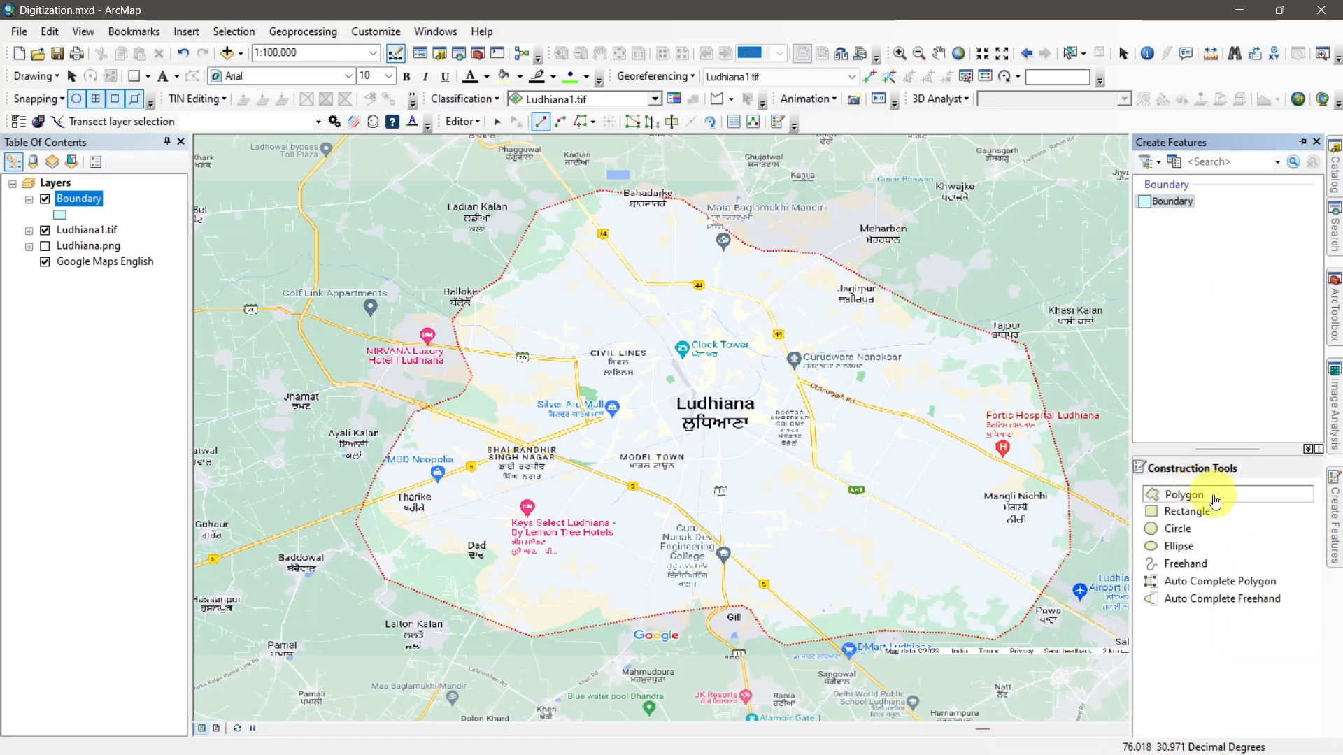
left_click(1215, 500)
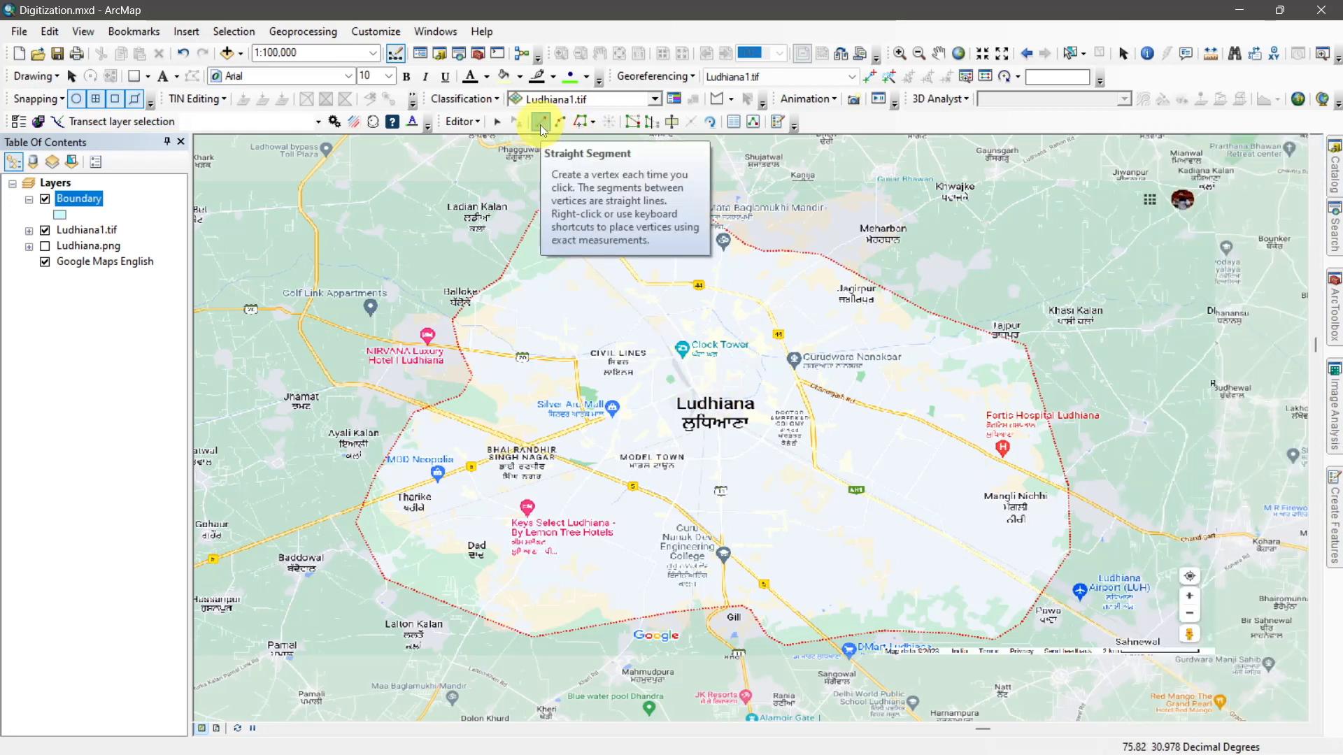
left_click(593, 123)
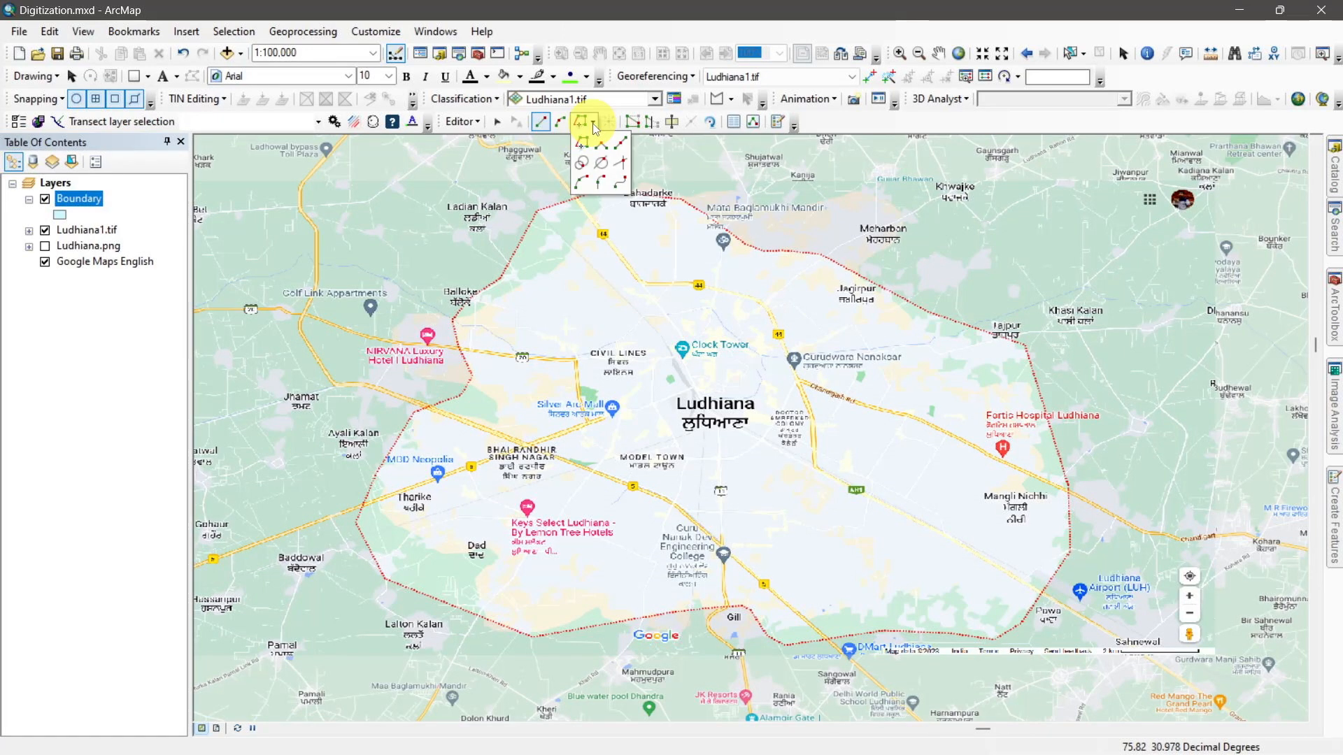
left_click(544, 128)
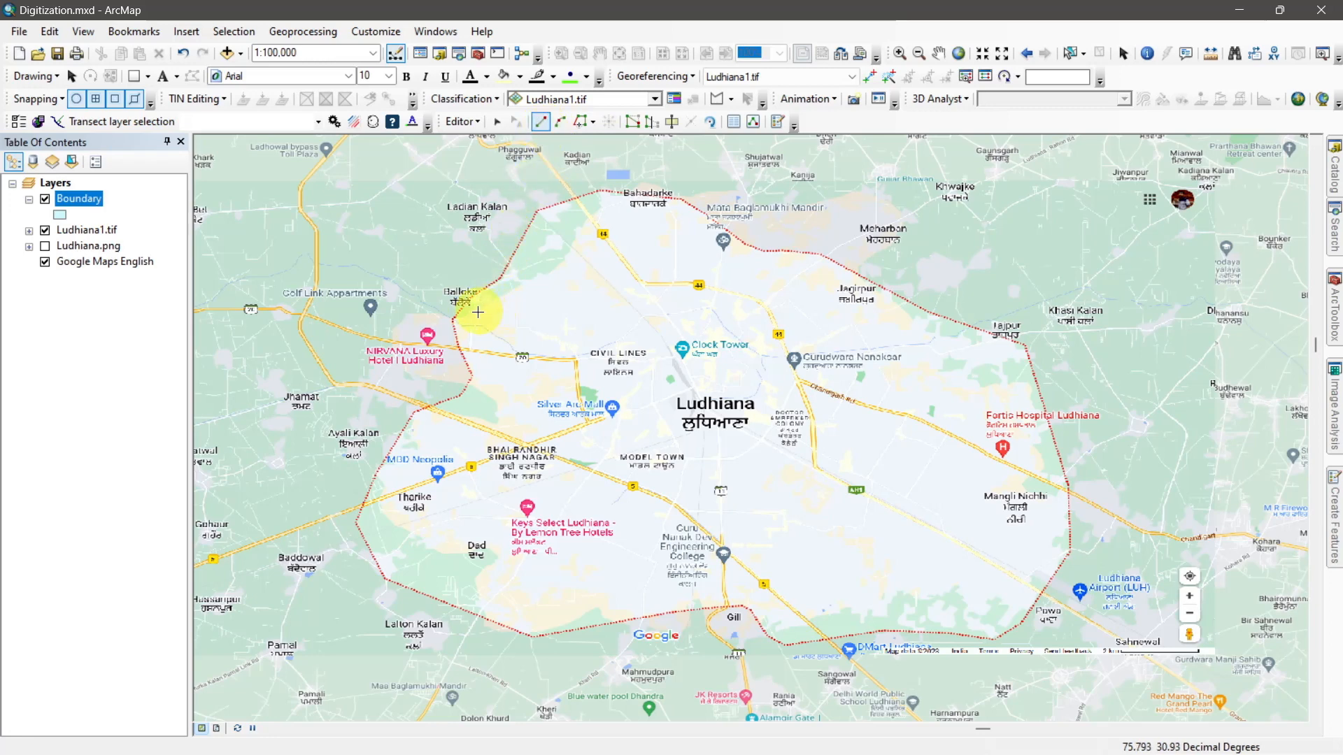
Trace the northern part of Ludhiana's red dotted boundary from Balloke past Bahadarke and Jagirpur towards Tajpur
left_click(452, 319)
left_click(466, 303)
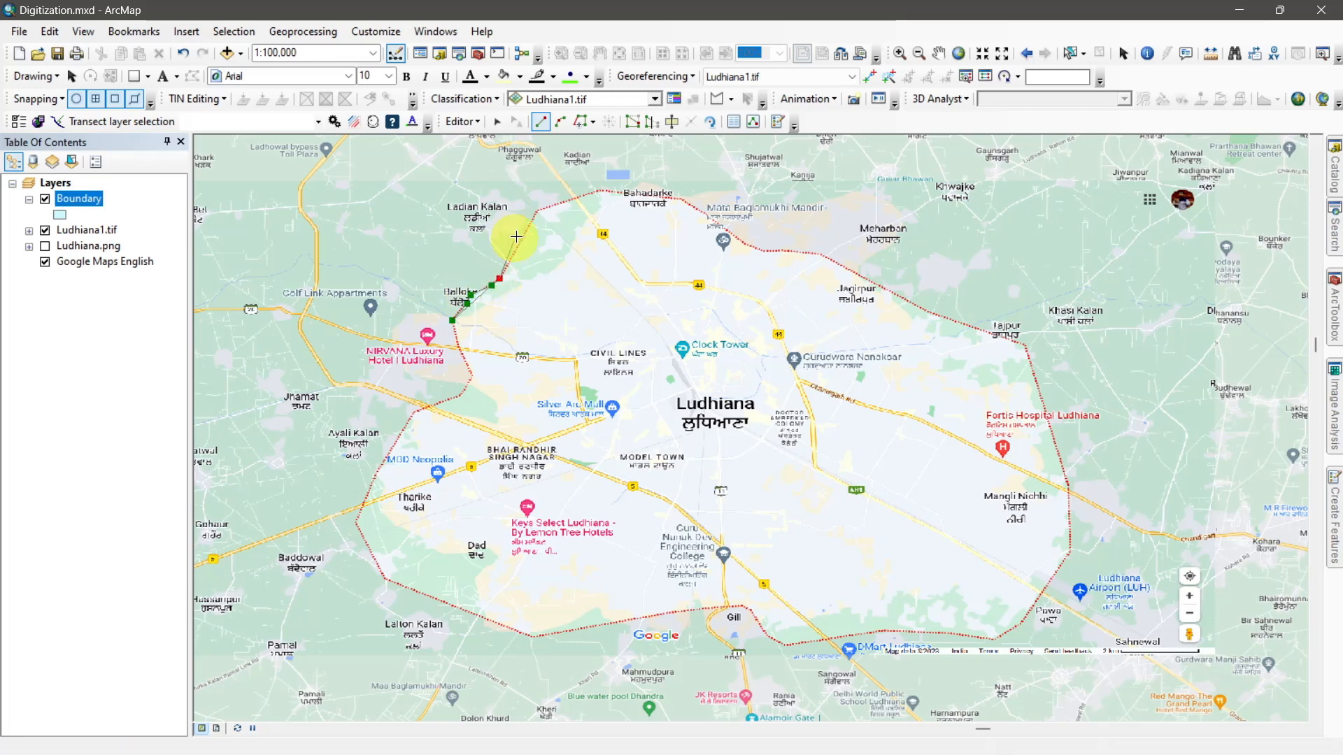
scroll(531, 212, "up", 1)
left_click(534, 212)
left_click(619, 186)
left_click(650, 189)
left_click(668, 192)
left_click(709, 192)
left_click(719, 196)
left_click(748, 216)
left_click(783, 241)
left_click(890, 264)
left_click(937, 289)
left_click(1001, 323)
left_click(1055, 346)
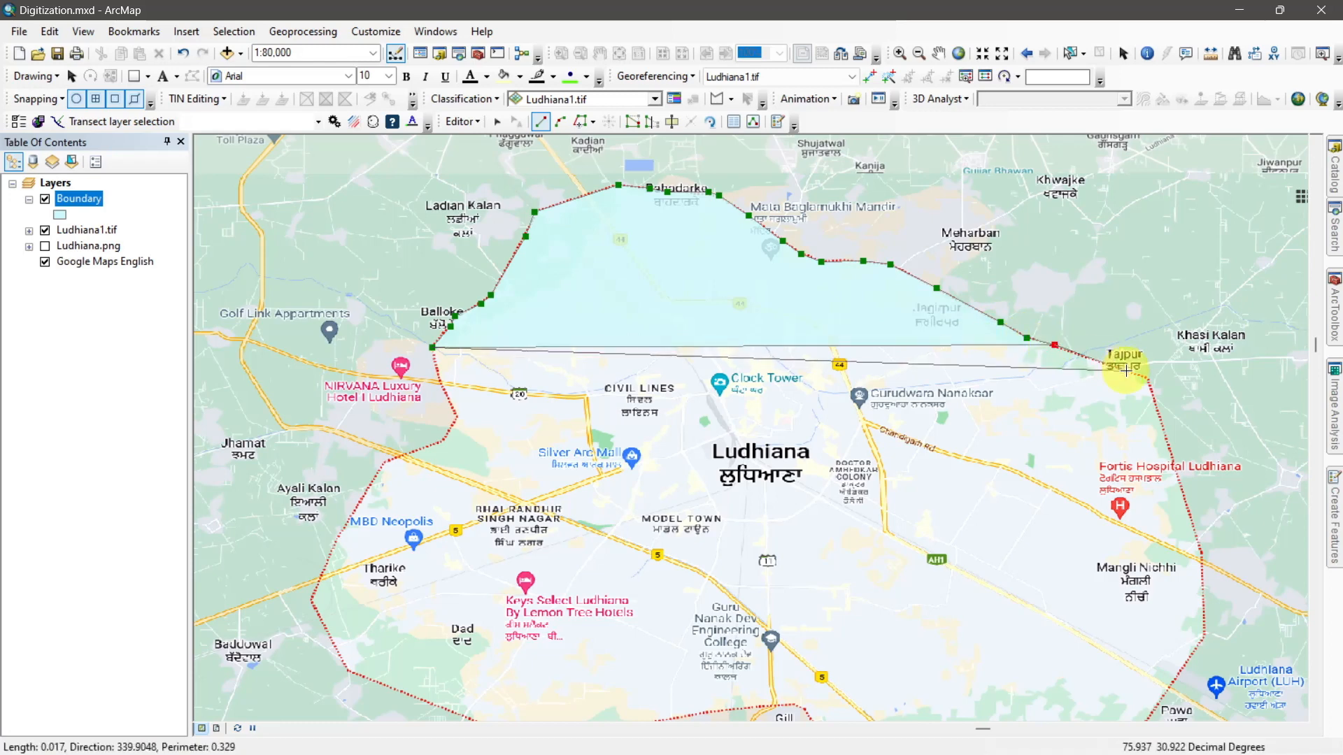
Continue the polygon sketch along the eastern and southern boundary from Tajpur past Mangli Nichhi to Gill
left_click(1127, 370)
left_click(1149, 379)
left_click(1177, 466)
left_click(1202, 557)
left_click(1206, 640)
left_click(1156, 710)
key("Down")
left_click(1142, 694)
left_click(1110, 712)
left_click(1021, 703)
left_click(981, 700)
left_click(918, 706)
left_click(859, 718)
left_click(820, 705)
left_click(807, 680)
left_click(796, 666)
left_click(762, 673)
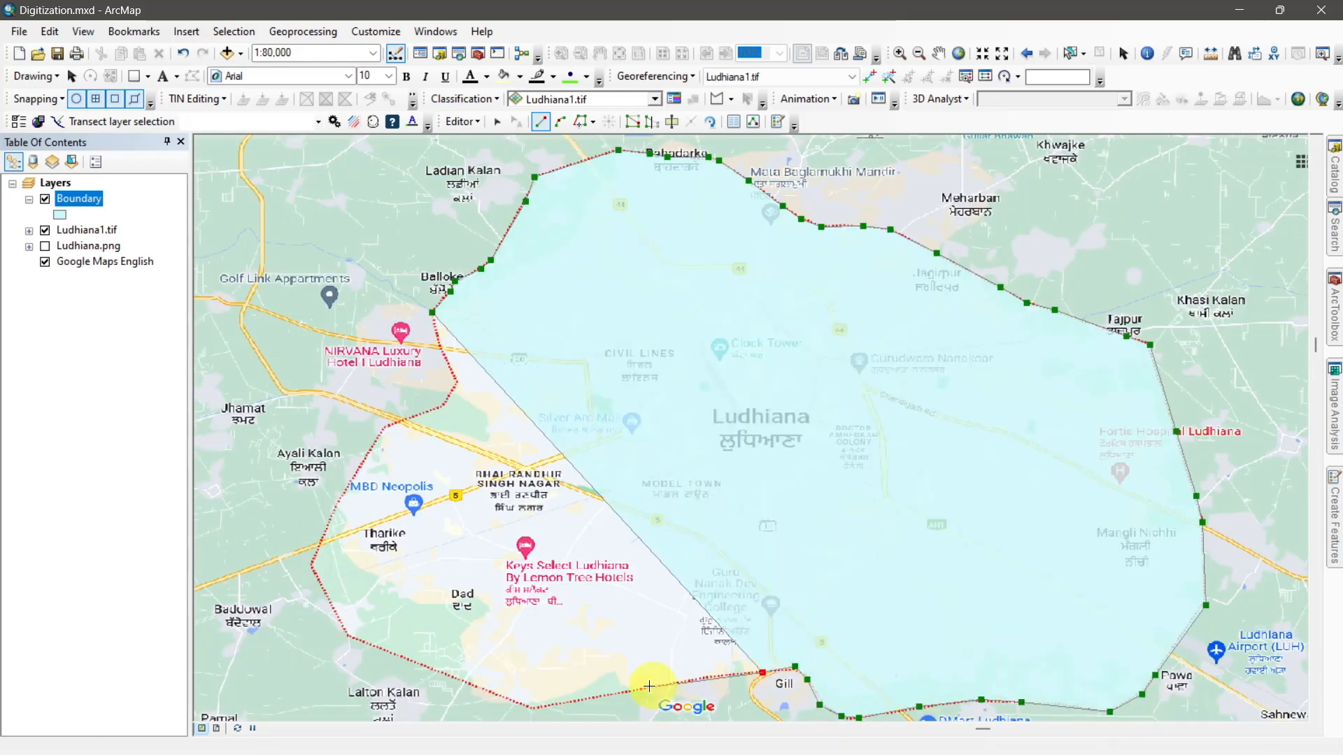
Continue tracing the boundary from Gill around the southwest past Dad and Tharike, up the western edge towards Balloke
left_click(618, 692)
left_click(535, 709)
left_click(435, 670)
left_click(362, 642)
left_click(347, 635)
left_click(312, 564)
left_click(339, 499)
left_click(377, 439)
left_click(383, 428)
left_click(410, 418)
left_click(439, 406)
left_click(454, 384)
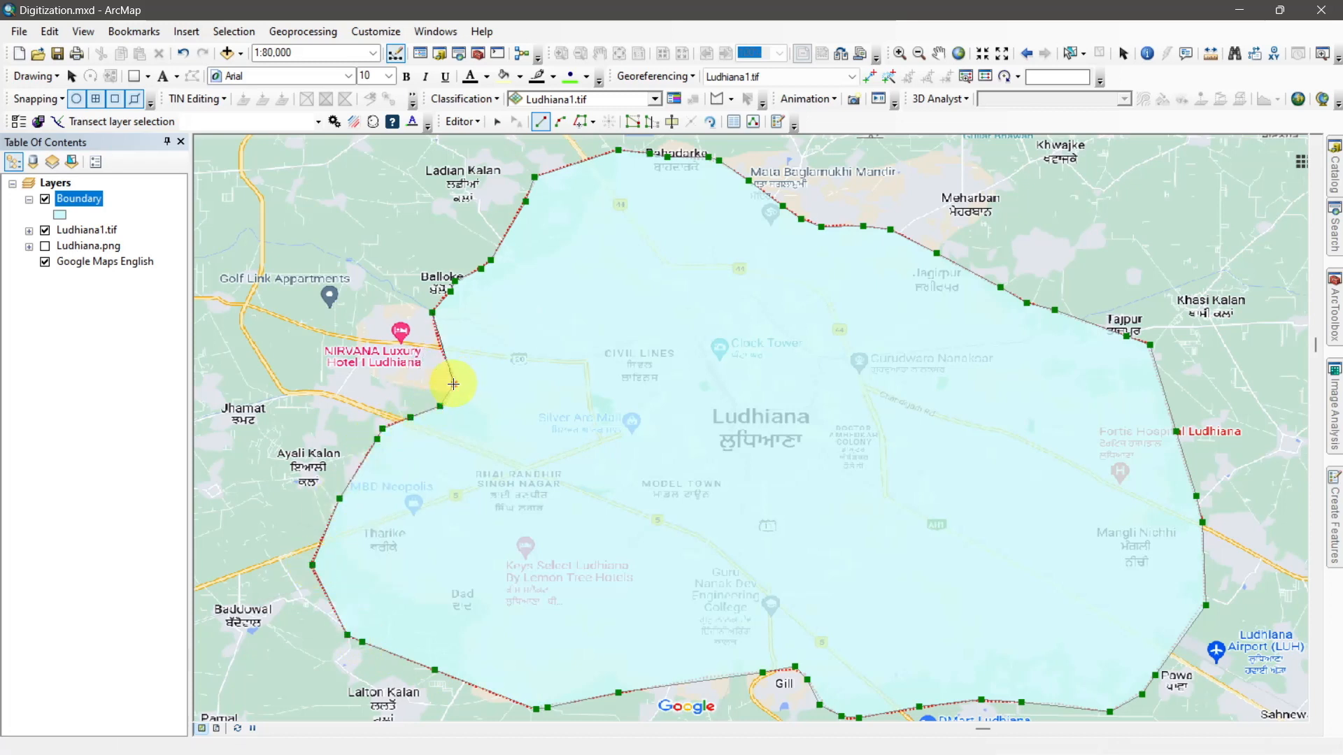
left_click(443, 348)
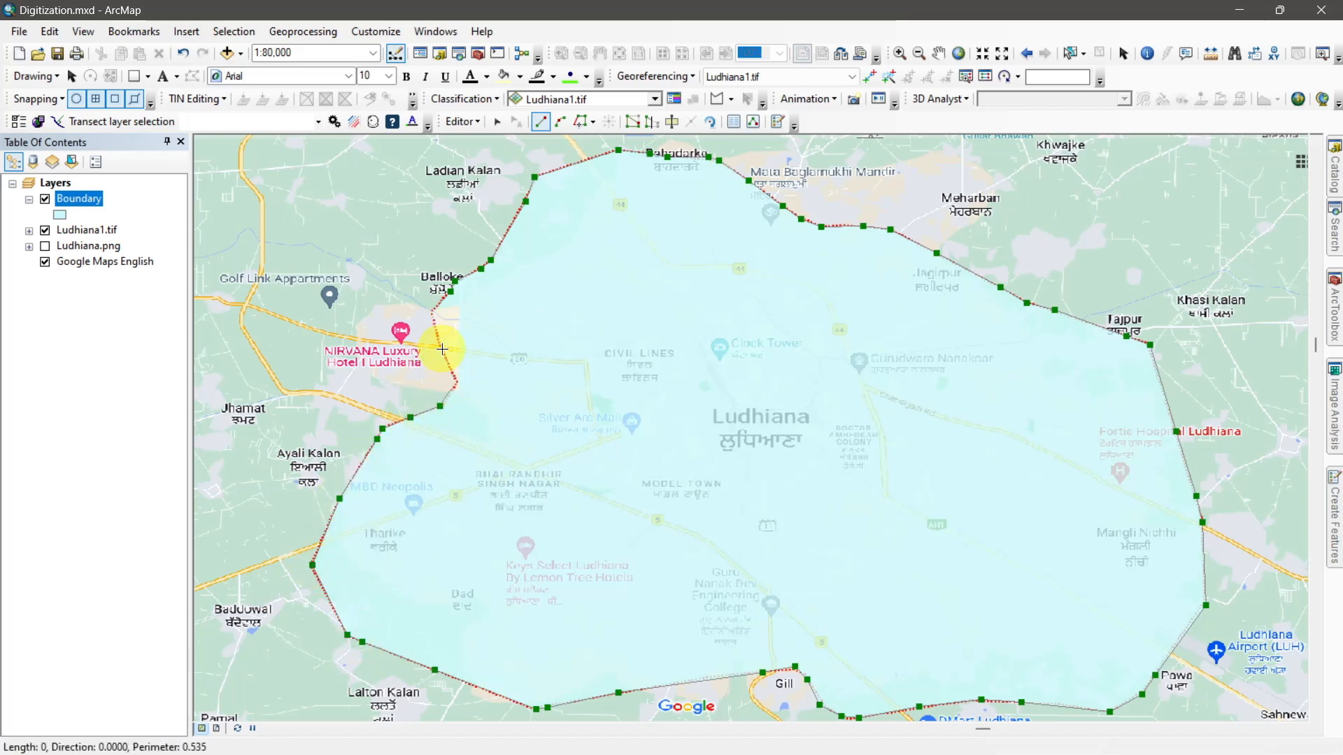
Finish the boundary polygon sketch at its starting vertex near Balloke and deselect the polygon
double_click(432, 314)
right_click(431, 314)
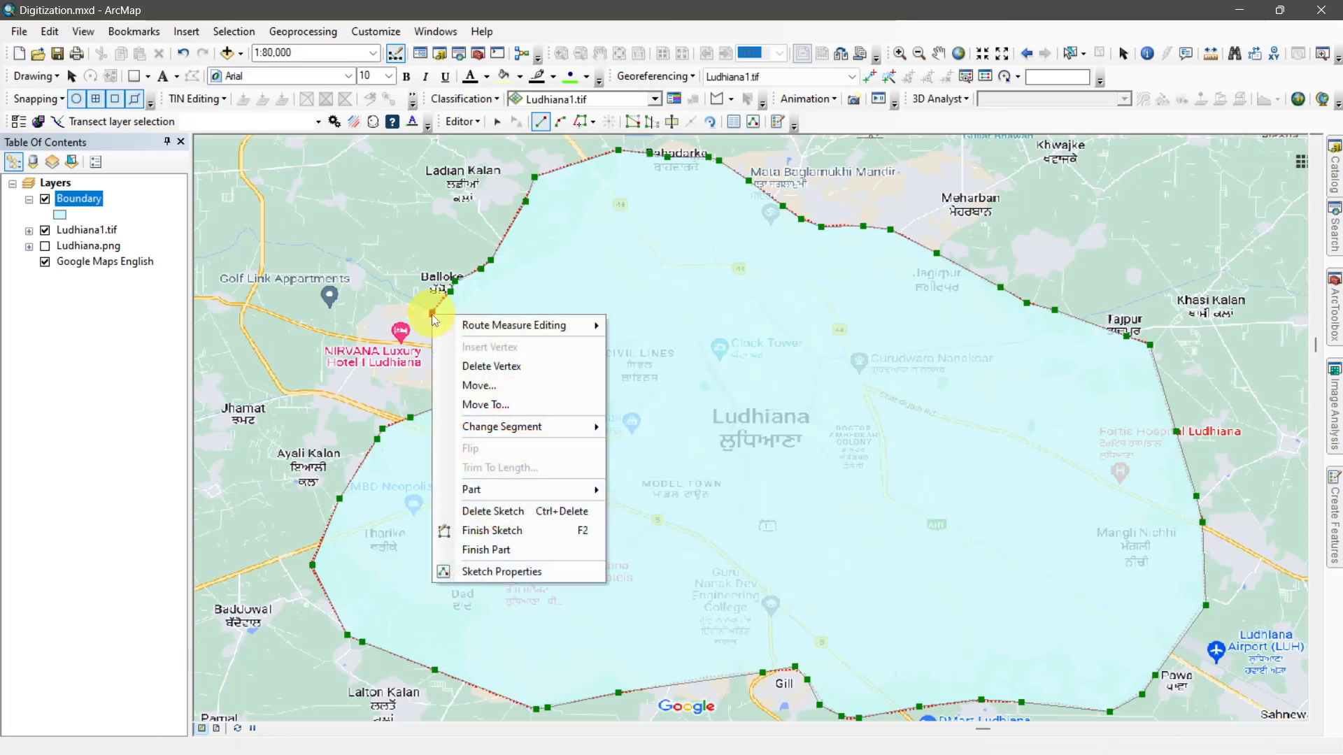
left_click(502, 534)
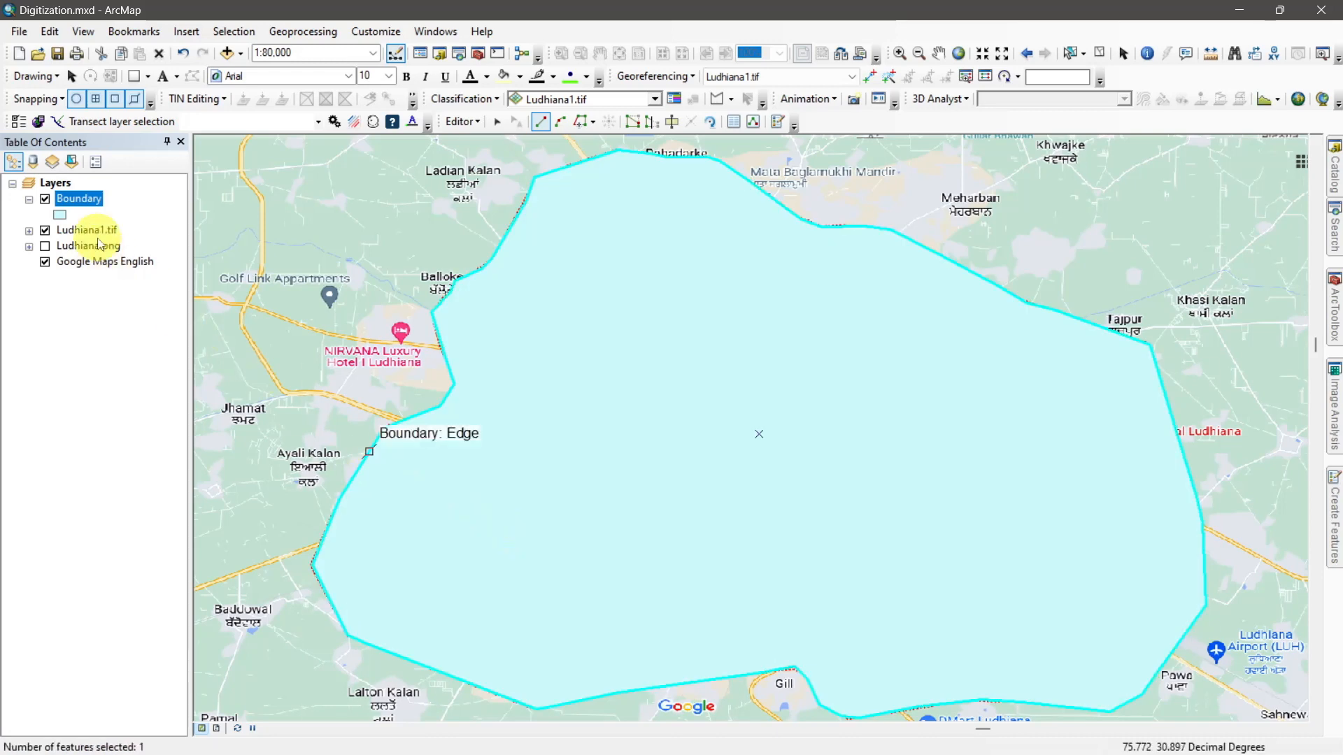
left_click(496, 122)
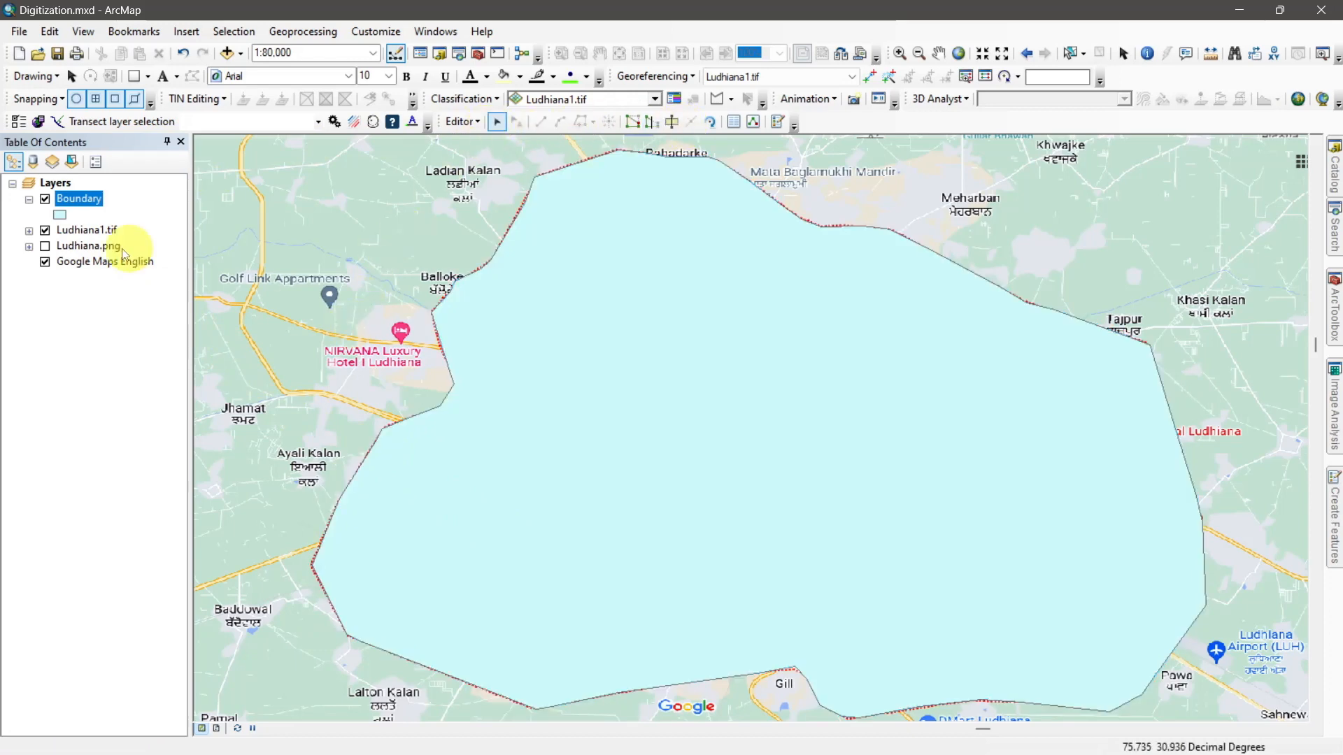
Change the Boundary layer's symbol to a hollow polygon with a black outline
left_click(60, 215)
left_click(750, 281)
left_click(1029, 574)
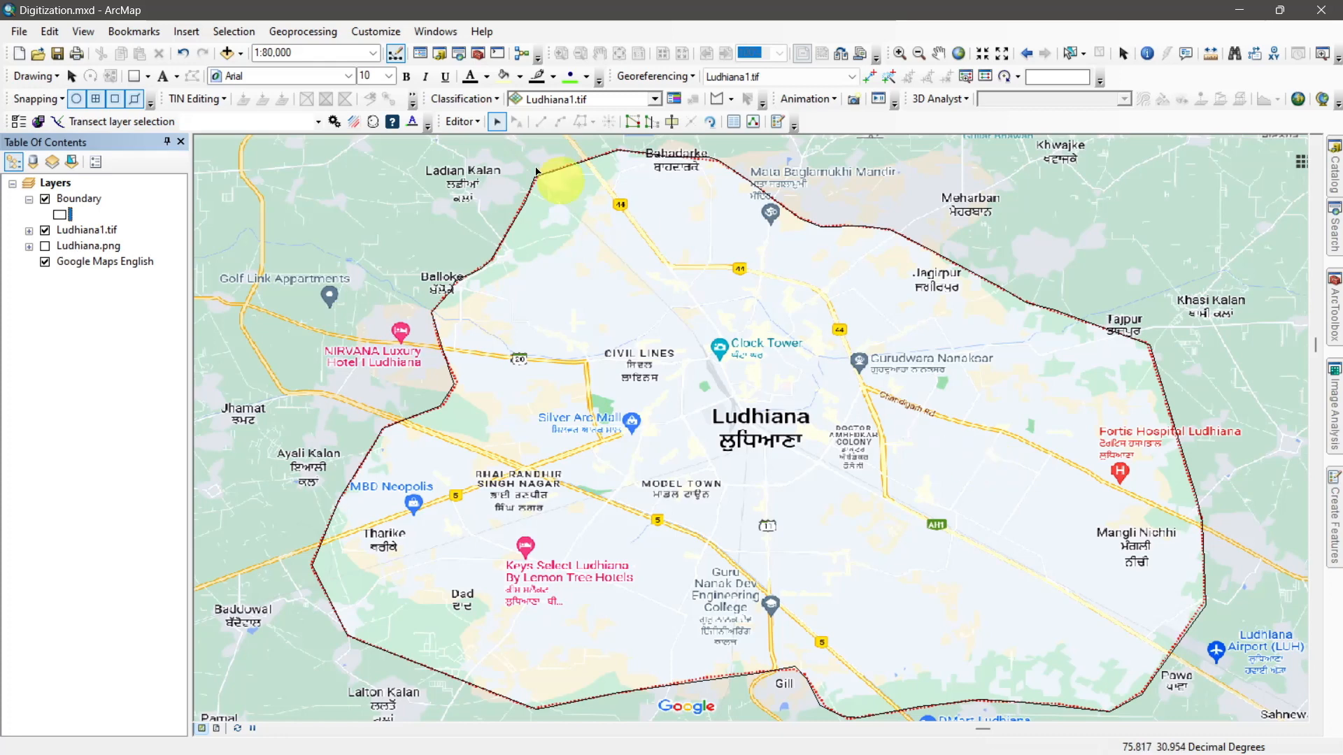
Stop editing the Boundary layer and save the edits
left_click(463, 121)
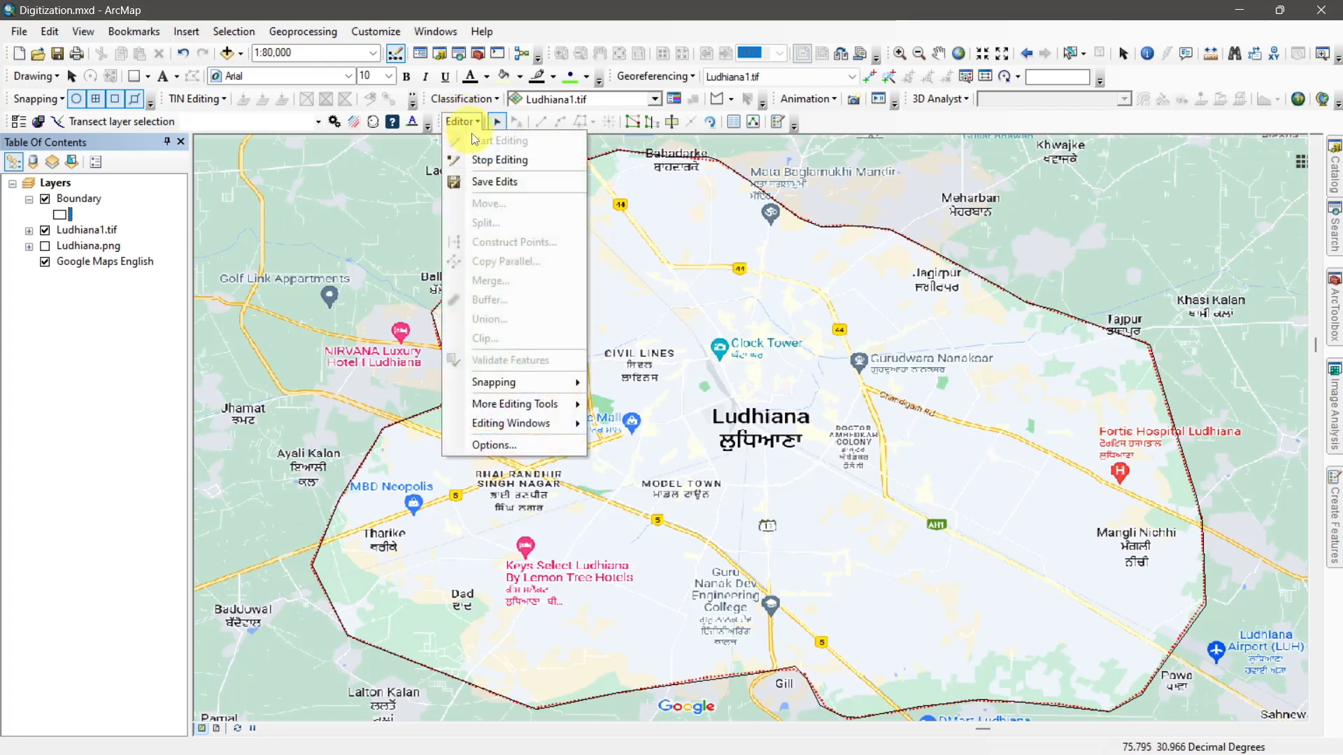
left_click(484, 161)
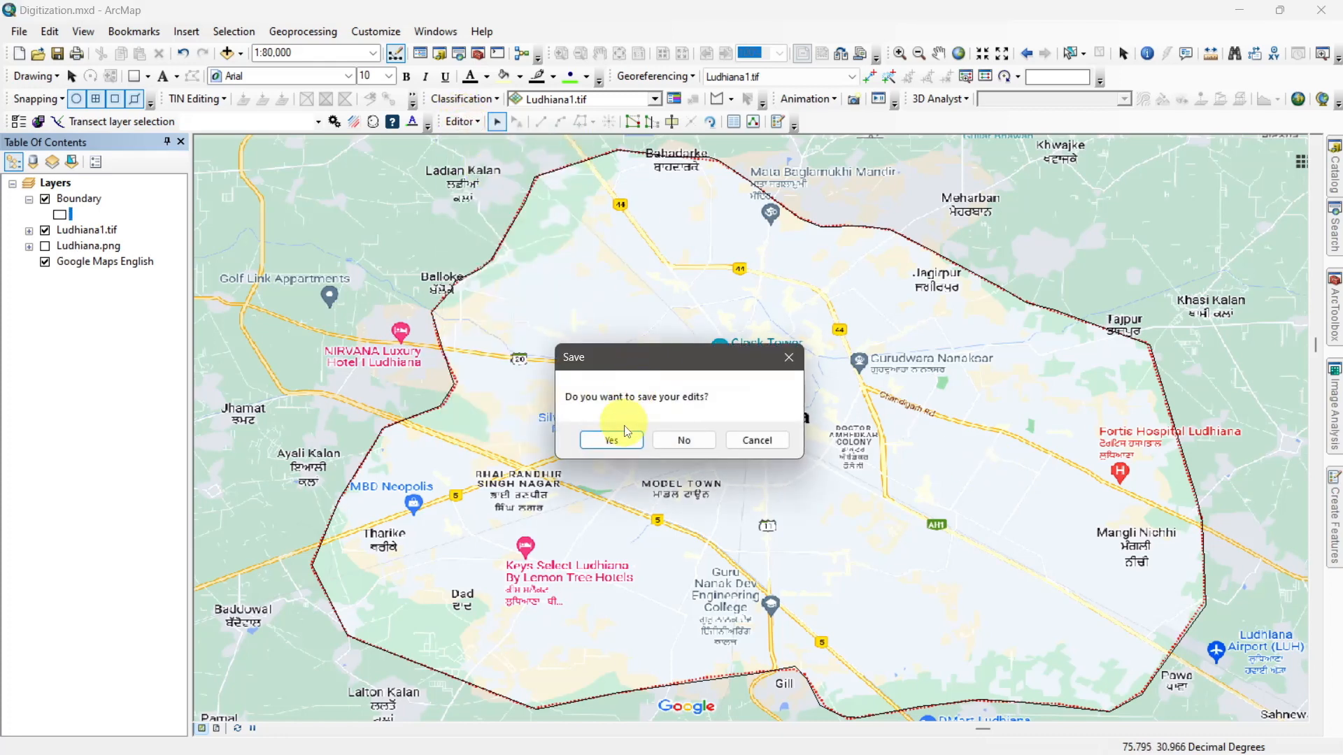
left_click(611, 441)
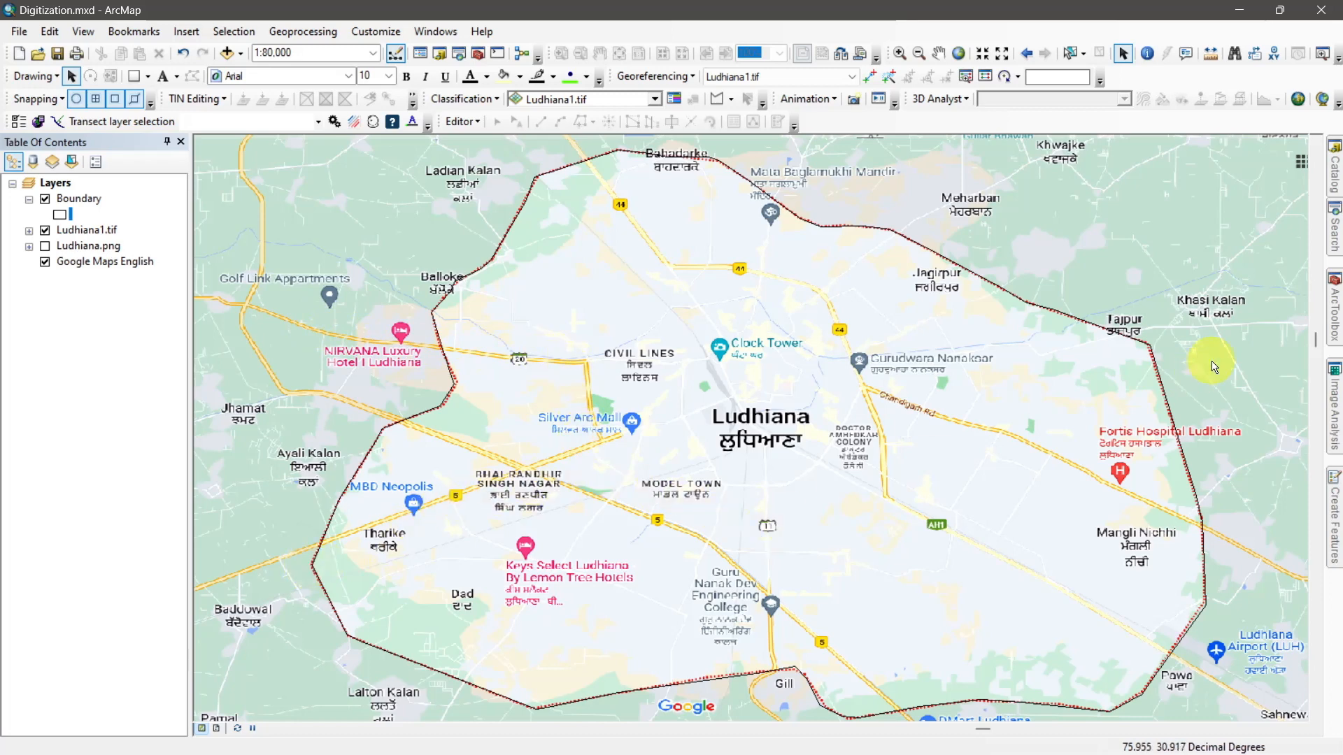
Create a polyline shapefile named Roads in the ArcMap Tutorial home folder with the WGS 1984 coordinate system
left_click(1335, 164)
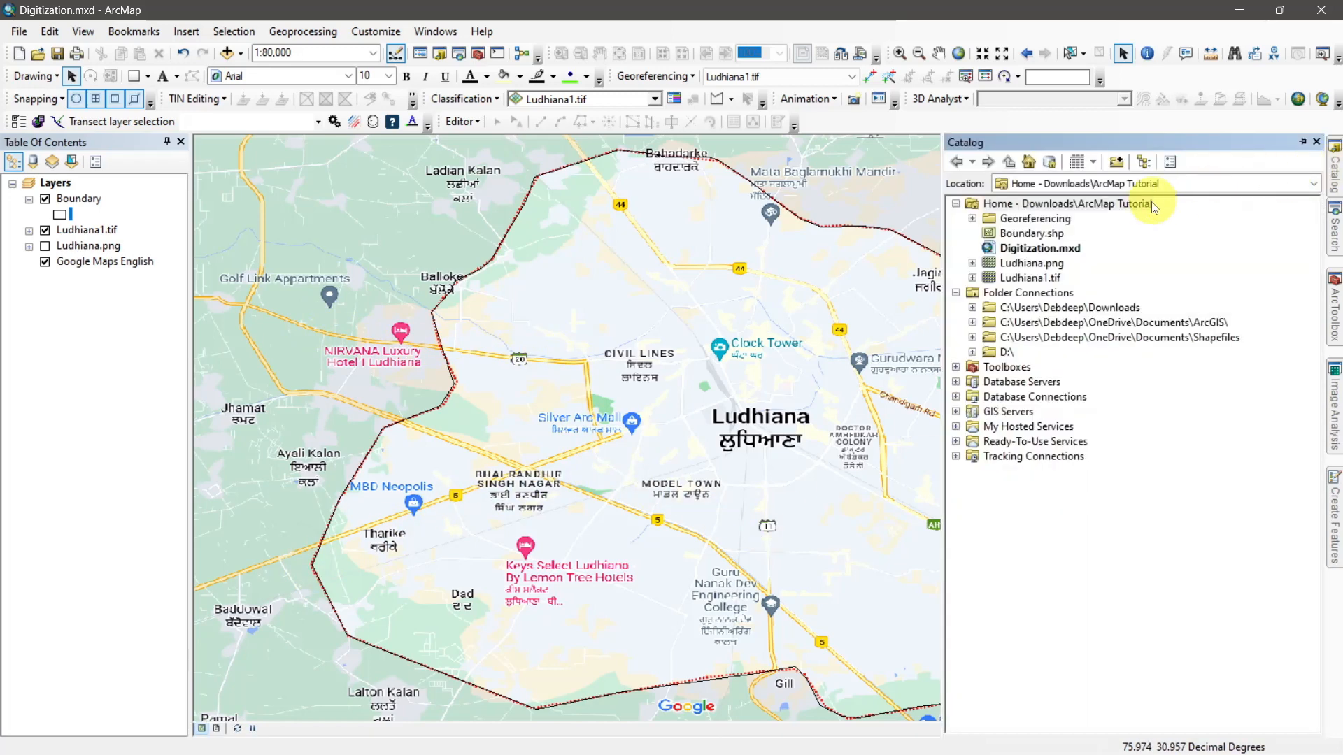
right_click(1130, 203)
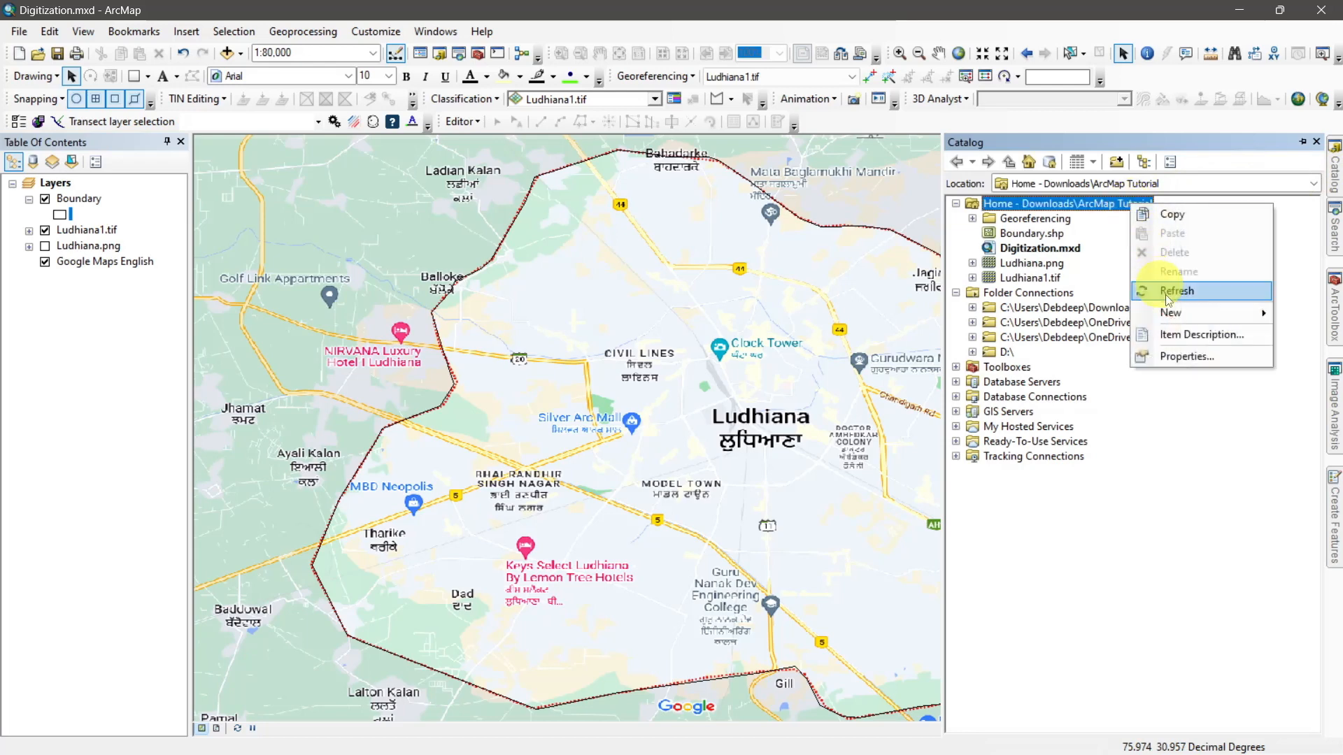
mouse_move(1174, 312)
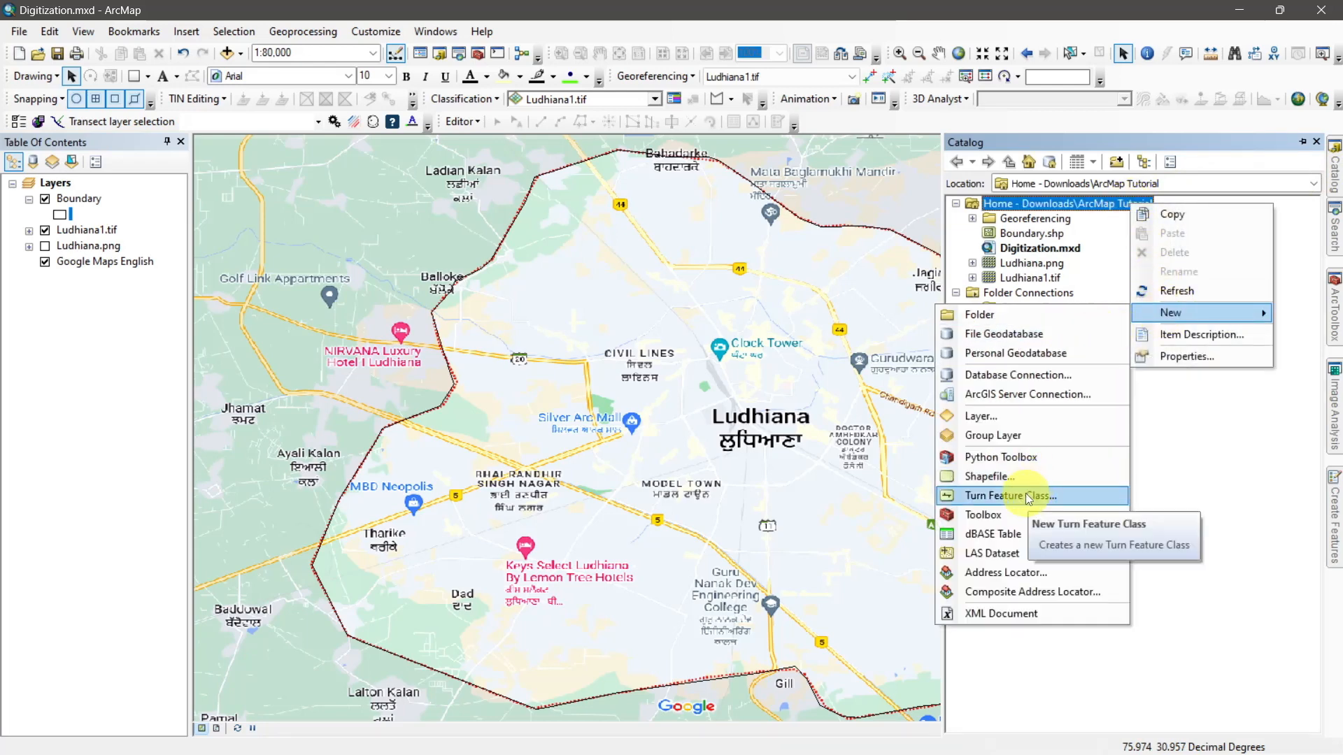
left_click(989, 476)
type("Roads")
left_click(699, 257)
left_click(689, 288)
left_click(772, 469)
left_click(575, 263)
left_click(763, 606)
left_click(734, 545)
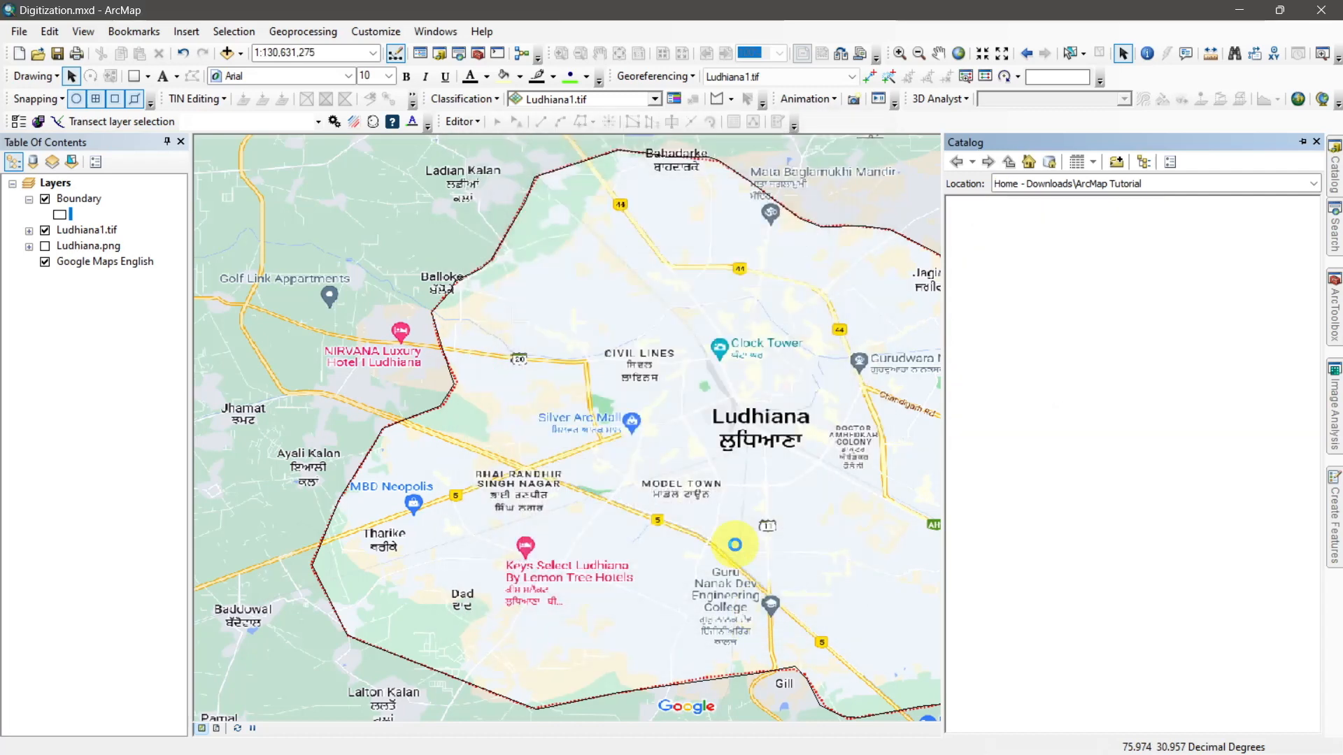
Start editing the Roads layer and set up its line template for sketching straight segments
right_click(71, 199)
mouse_move(293, 420)
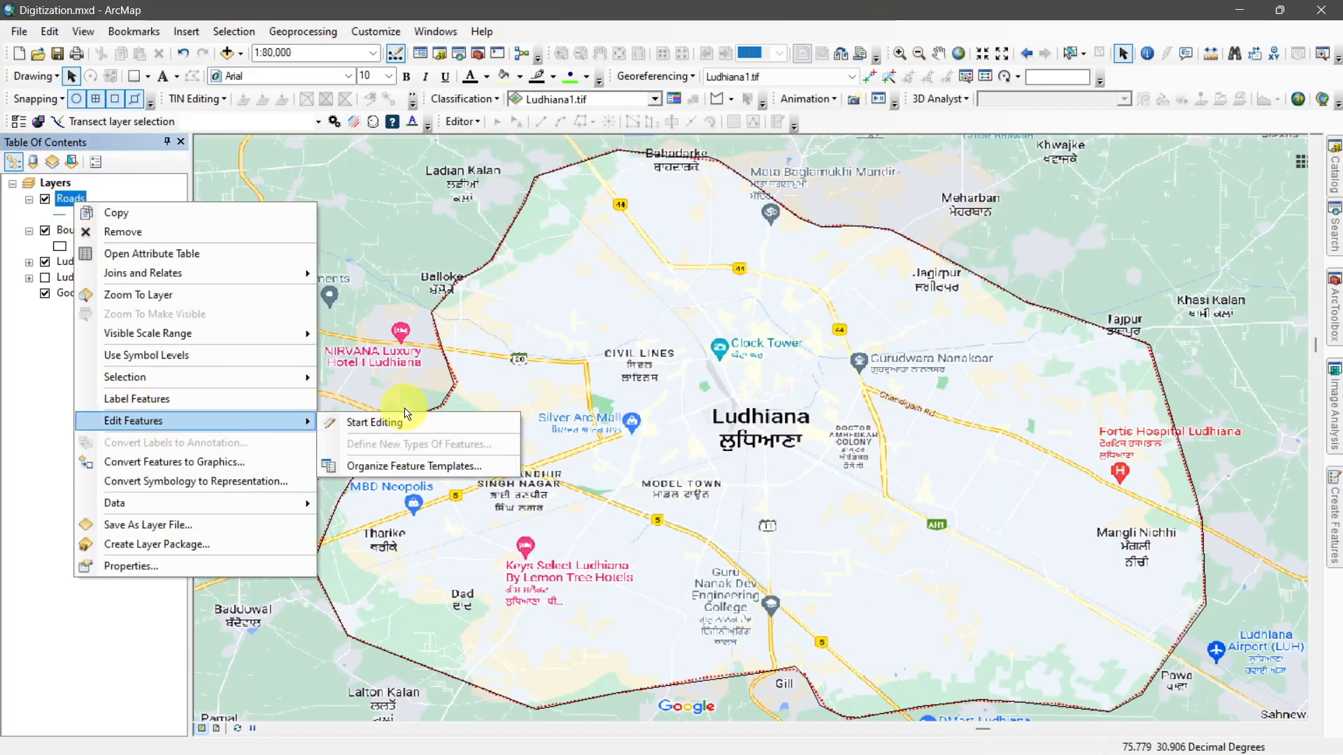
left_click(396, 412)
left_click(1164, 236)
left_click(1188, 496)
left_click(542, 122)
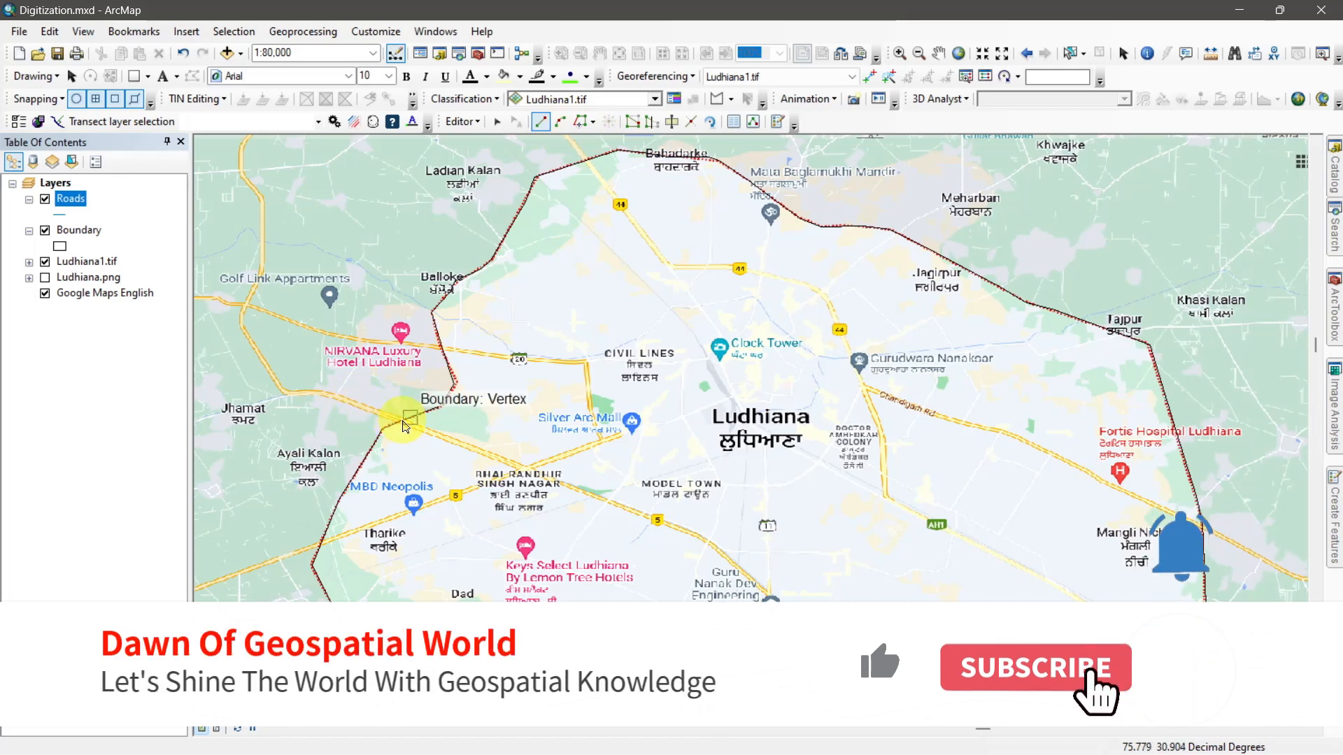
Trace the main road from the western boundary near Tharike through Bhai Randhir Singh Nagar to Silver Arc Mall
left_click(322, 545)
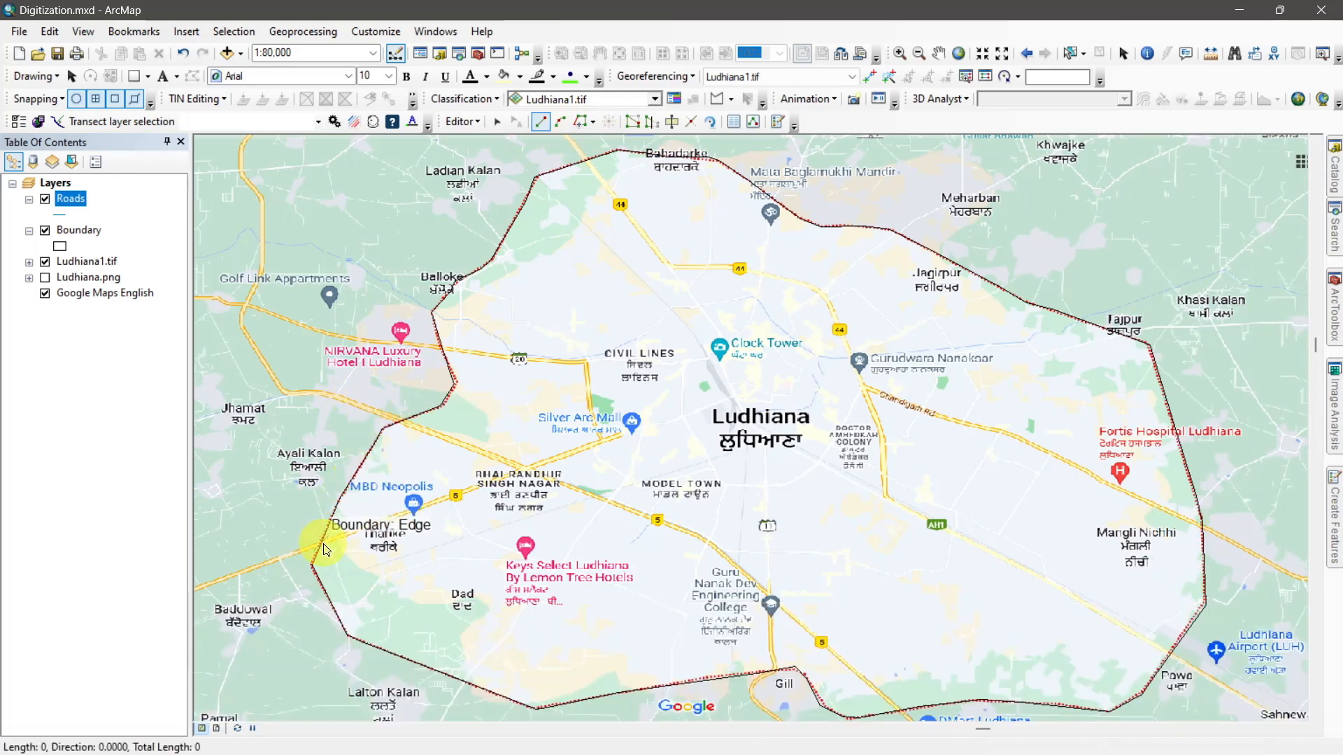
left_click(394, 517)
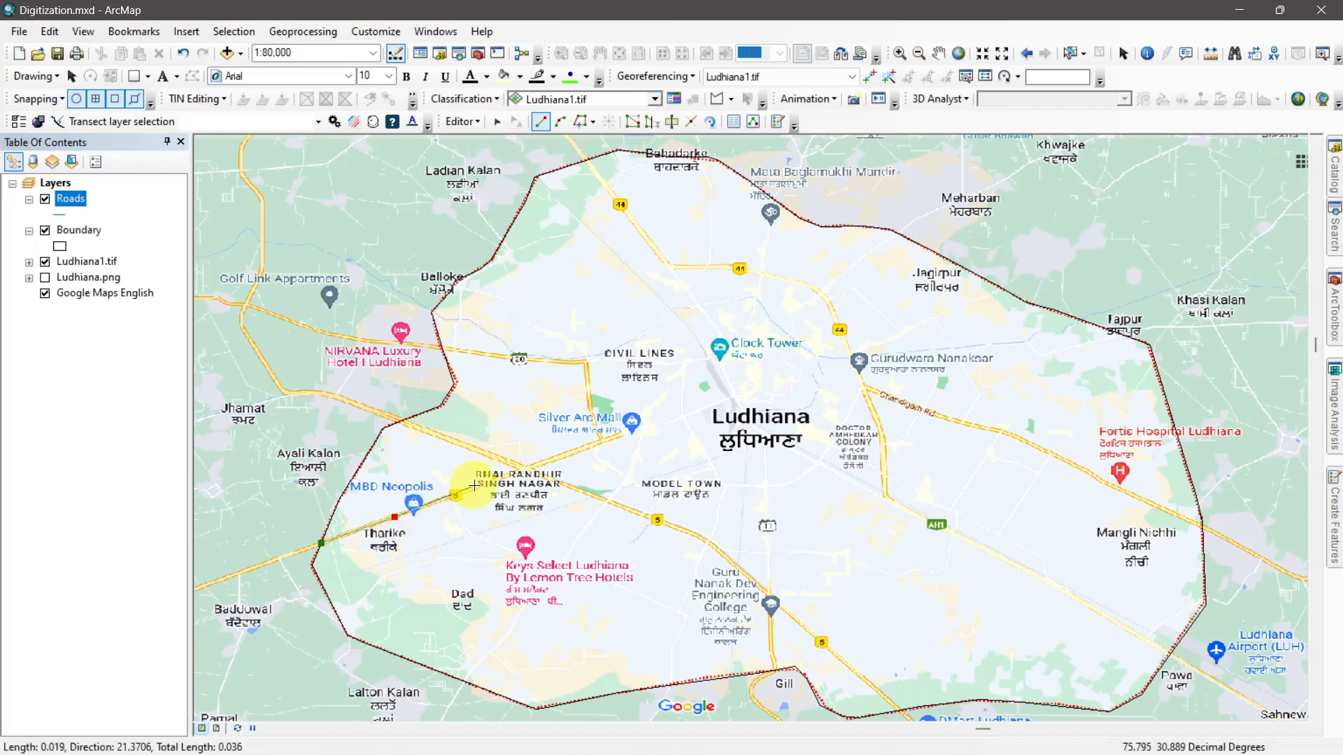
left_click(475, 486)
left_click(533, 468)
left_click(596, 441)
scroll(614, 437, "down", 1)
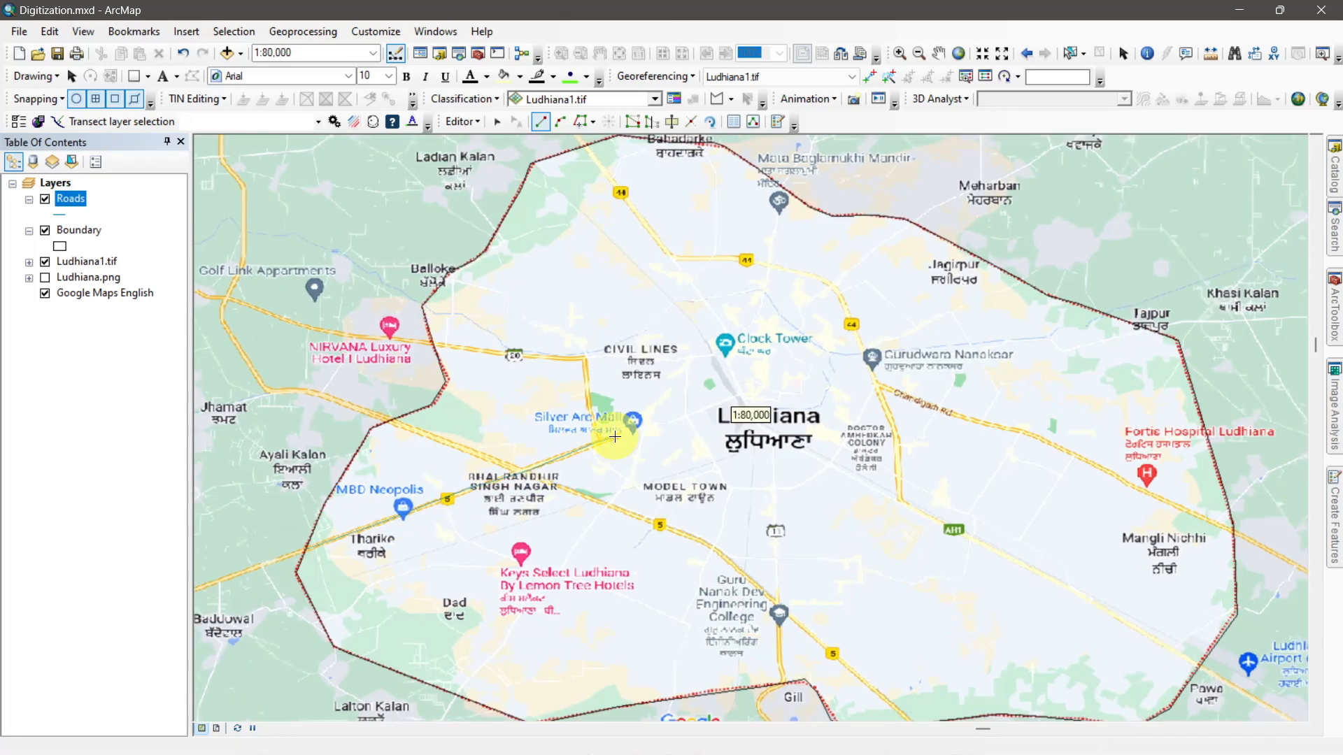
left_click(615, 436)
left_click(633, 422)
Continue the road sketch past Clock Tower to the northern boundary near Bahadarke and finish that sketch part
left_click(766, 381)
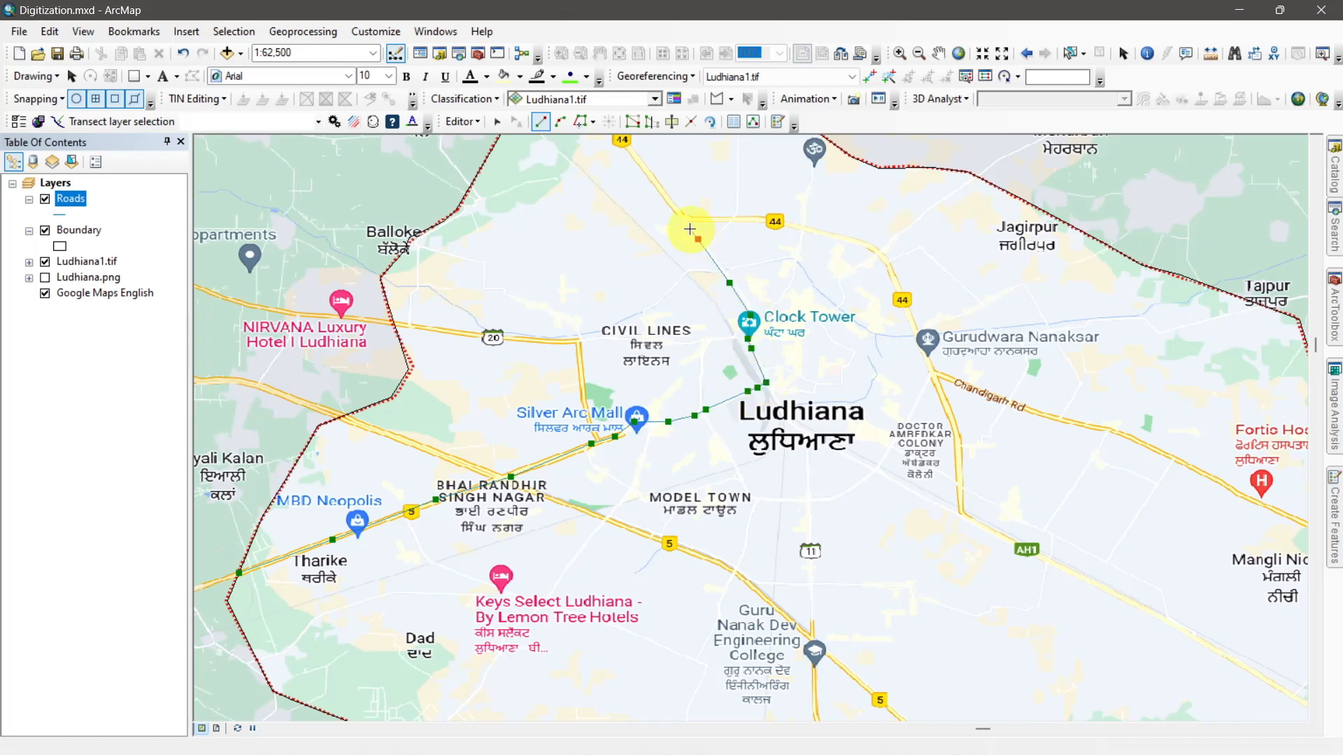
scroll(681, 214, "up", 3)
left_click(646, 167)
left_click(638, 159)
left_click(633, 148)
right_click(632, 148)
left_click(704, 387)
Trace highway 5 from the boundary near Ayali Kalan past Guru Nanak Dev Engineering College to the southern boundary near DMart, finishing the part
left_click(517, 313)
left_click(555, 333)
left_click(579, 345)
left_click(606, 352)
left_click(682, 383)
left_click(708, 390)
left_click(741, 422)
left_click(773, 449)
left_click(810, 484)
left_click(833, 500)
right_click(833, 500)
left_click(899, 469)
Trace highway 44 from its northern junction past Gurudwara Nanaksar, along AH1 to the southeastern boundary near Pawa, and finish the part
left_click(748, 225)
left_click(776, 230)
left_click(790, 249)
left_click(804, 286)
left_click(809, 297)
left_click(817, 316)
left_click(819, 324)
left_click(818, 364)
right_click(1004, 465)
left_click(1058, 704)
Trace Chandigarh Rd from Gurudwara Nanaksar to the eastern boundary near Mangli Nichhi and finish the Roads sketch
left_click(808, 293)
left_click(828, 302)
left_click(859, 313)
left_click(892, 320)
left_click(915, 332)
left_click(947, 345)
left_click(1023, 385)
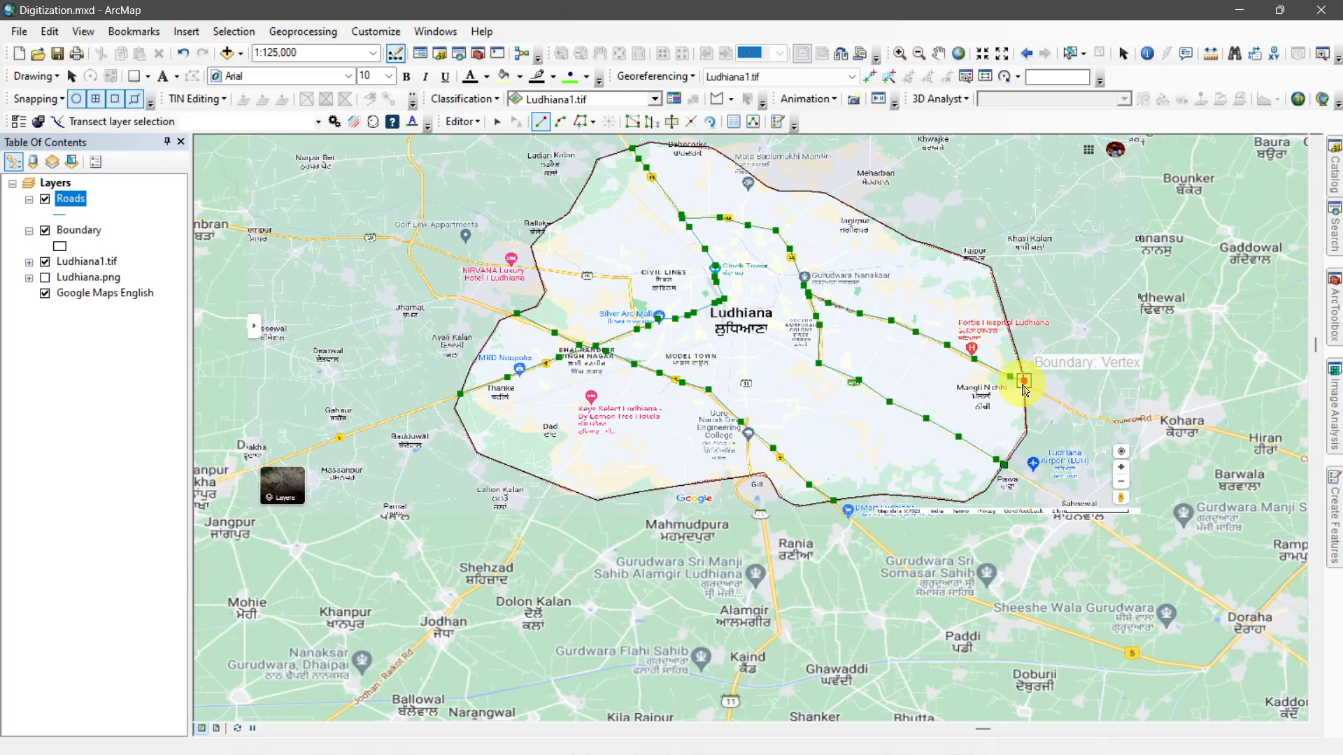
right_click(1023, 384)
left_click(1082, 340)
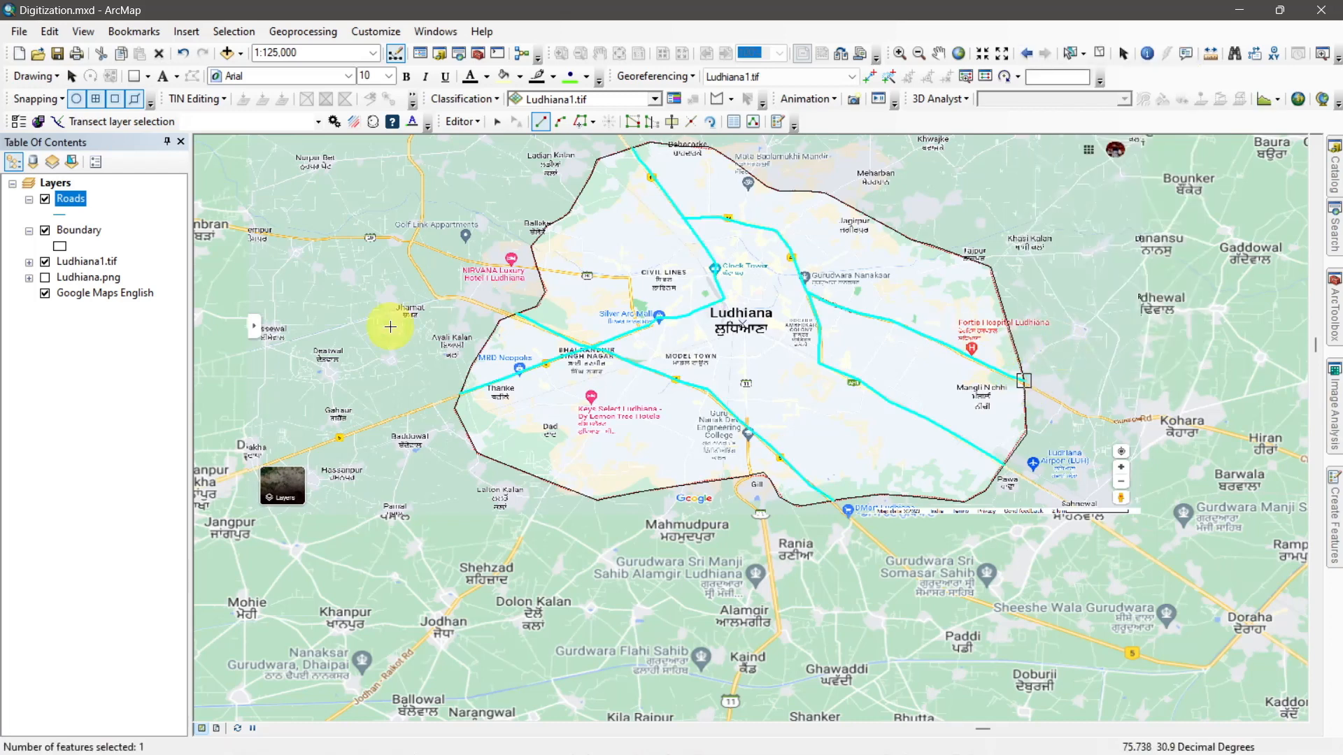
Deselect the road feature, stop editing the Roads layer and save the edits
left_click(499, 124)
left_click(464, 204)
left_click(456, 123)
left_click(473, 160)
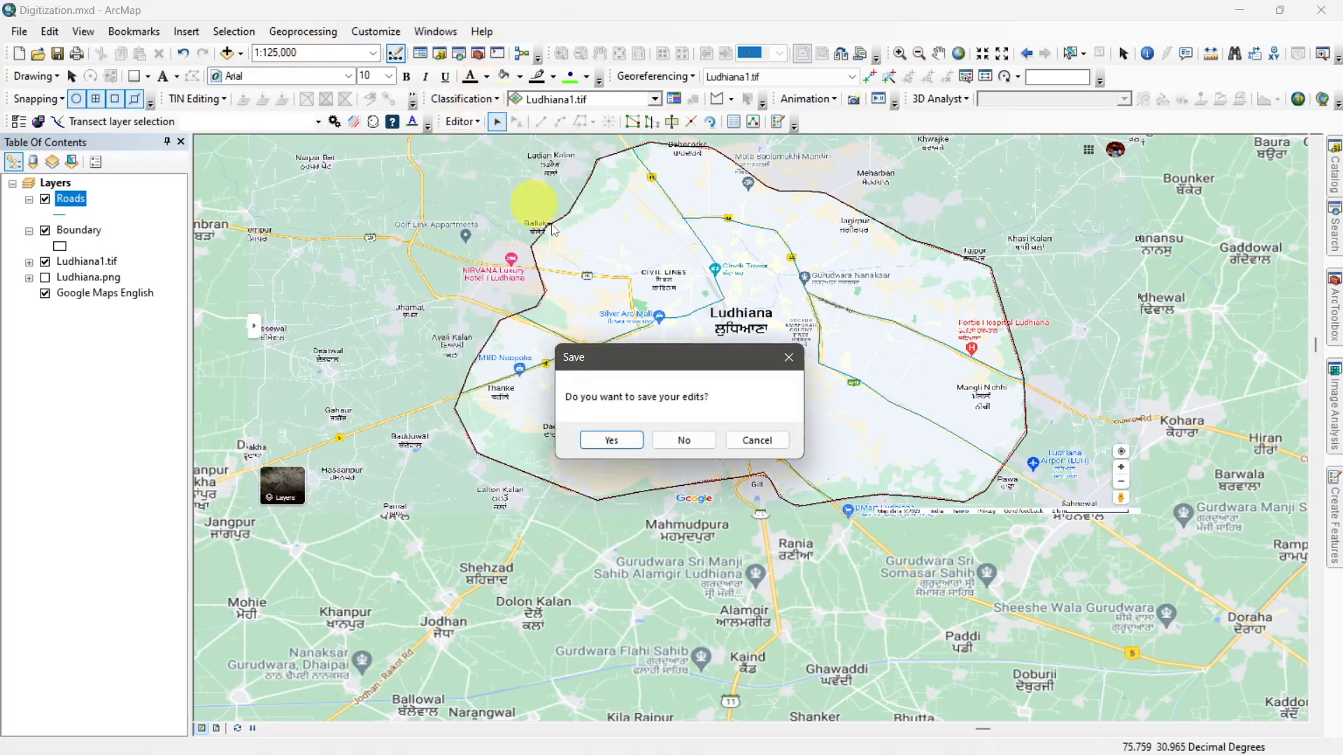
left_click(615, 439)
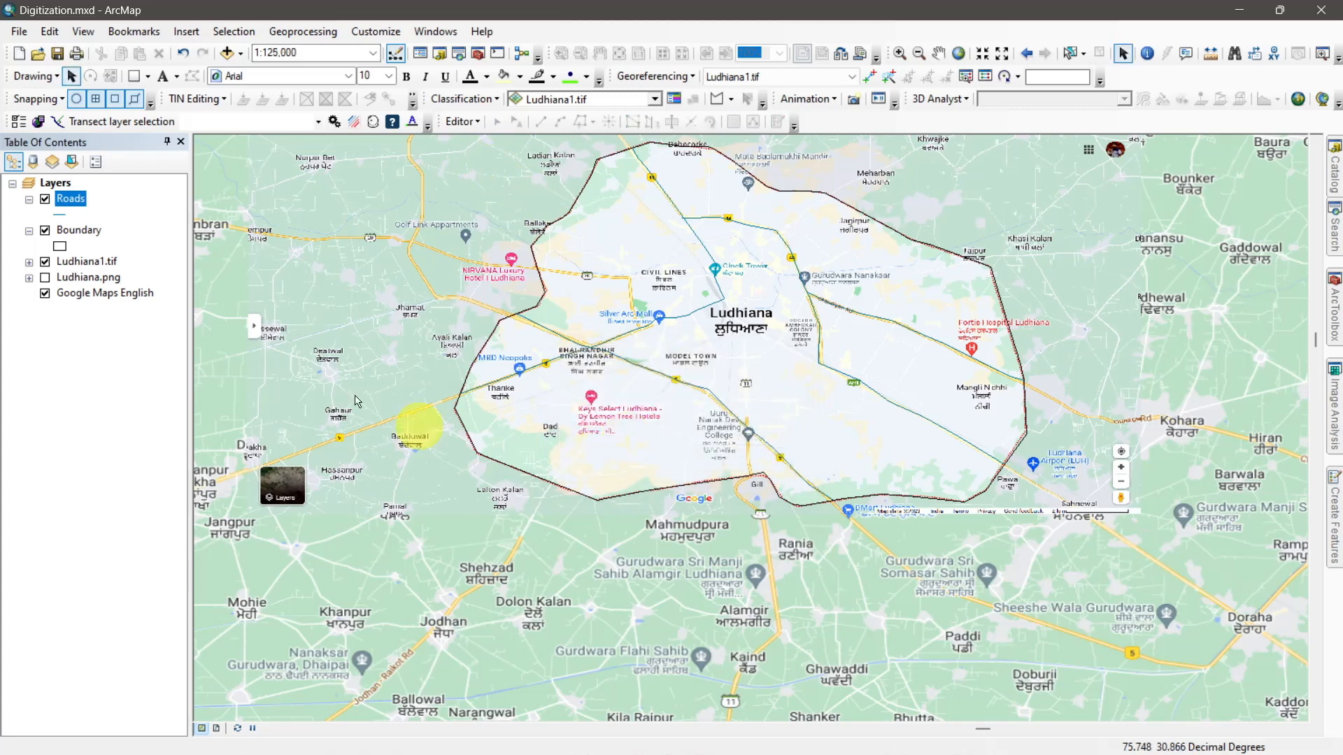
Apply the black Major Road symbol with a width of 1.50 to the Roads layer
left_click(61, 214)
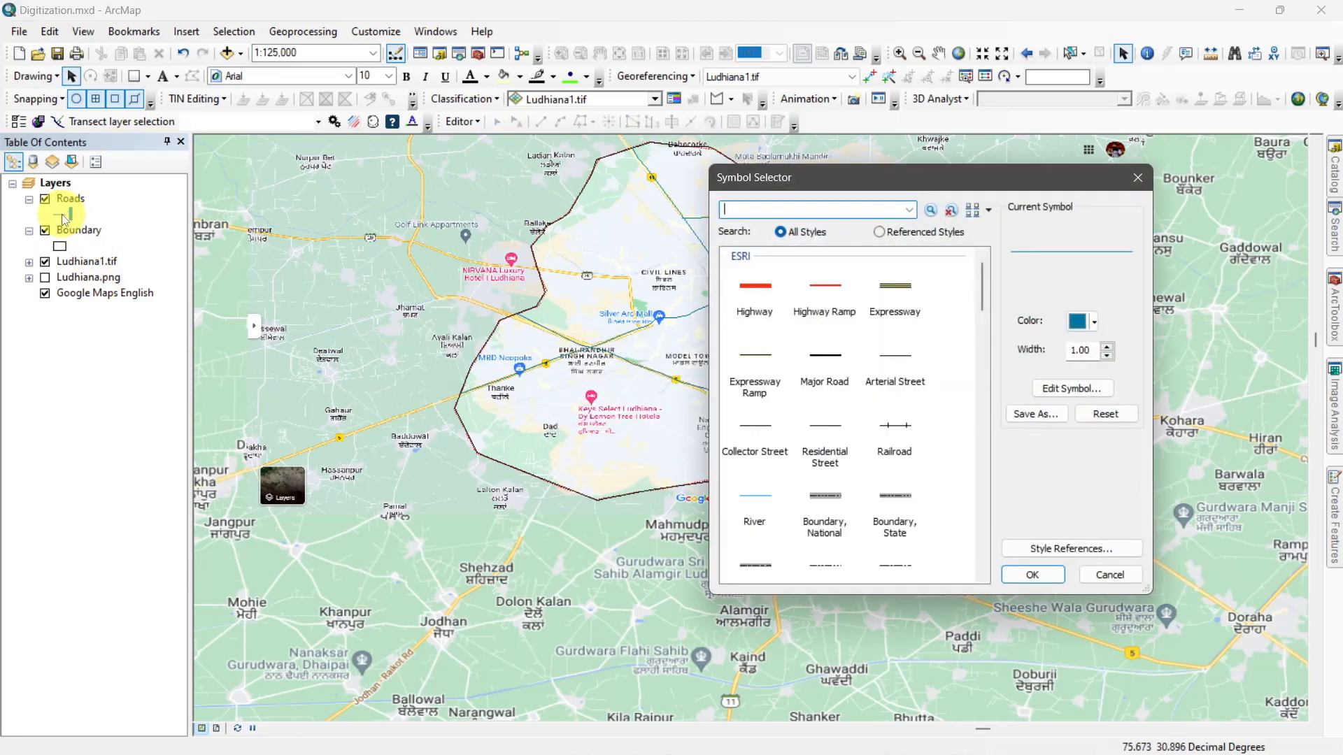
left_click_drag(986, 304, 986, 330)
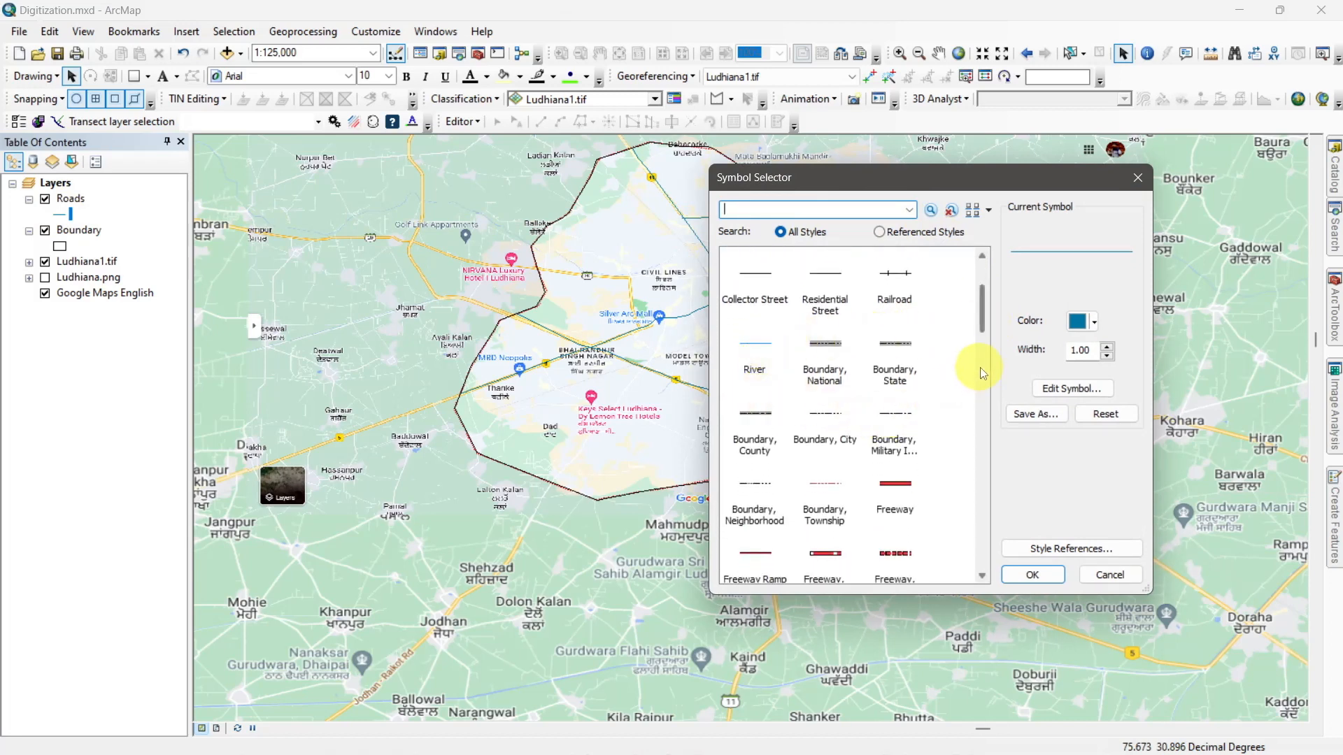
scroll(966, 306, "up", 1)
left_click(836, 344)
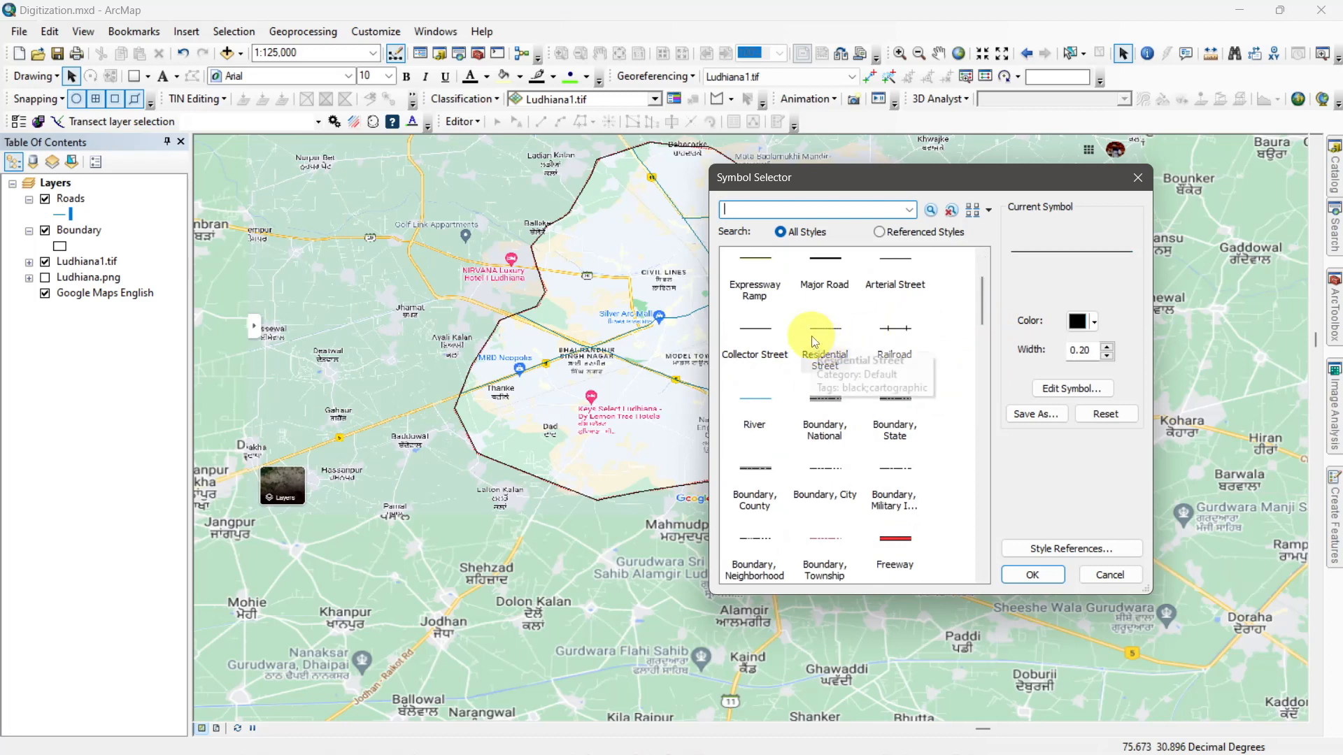
left_click(829, 273)
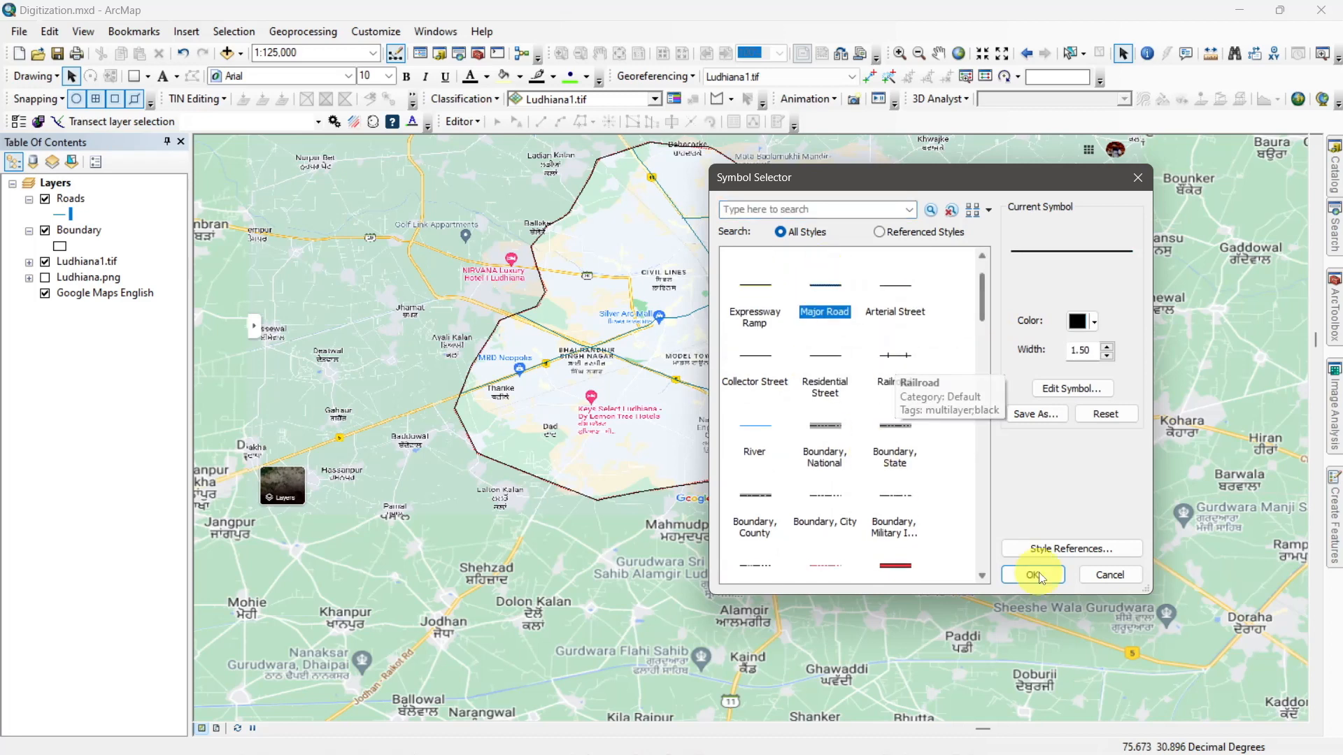
left_click(1036, 576)
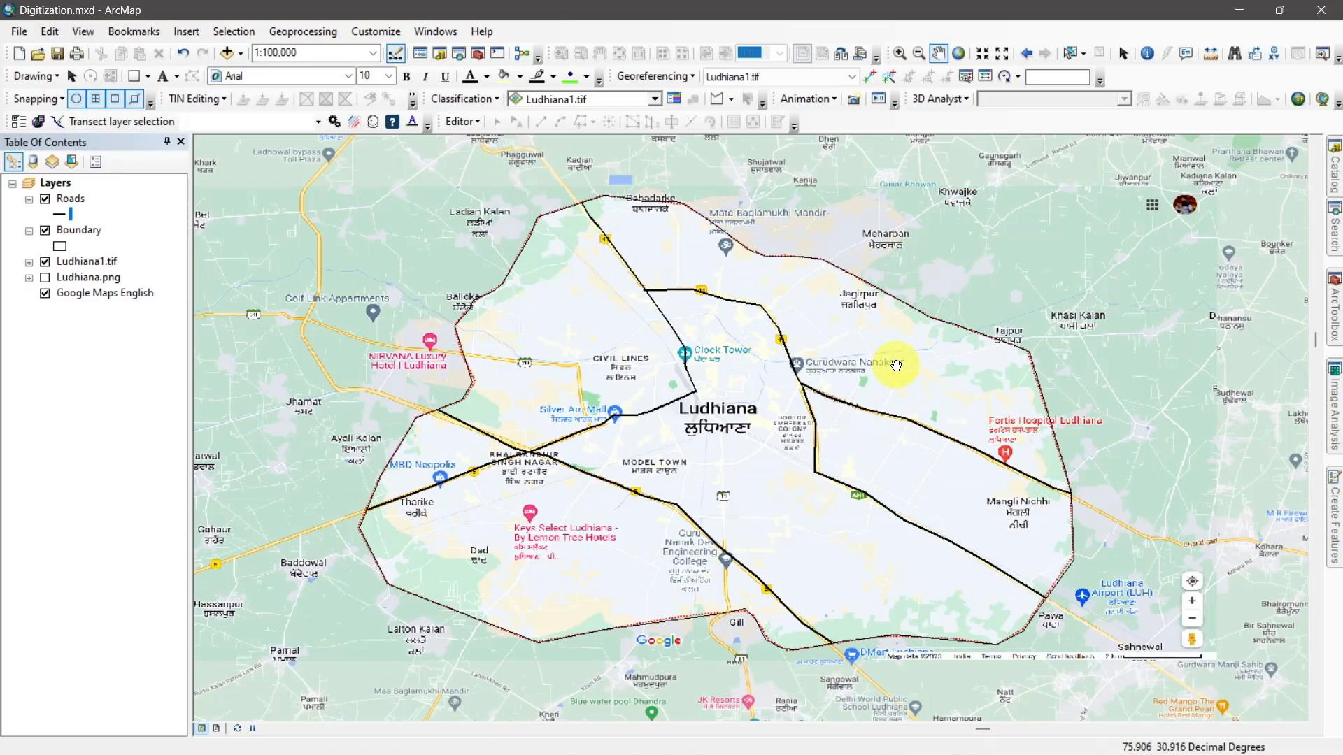
Create a point shapefile named Locations in the ArcMap Tutorial home folder with the WGS 1984 coordinate system
scroll(896, 365, "down", 1)
left_click(1335, 168)
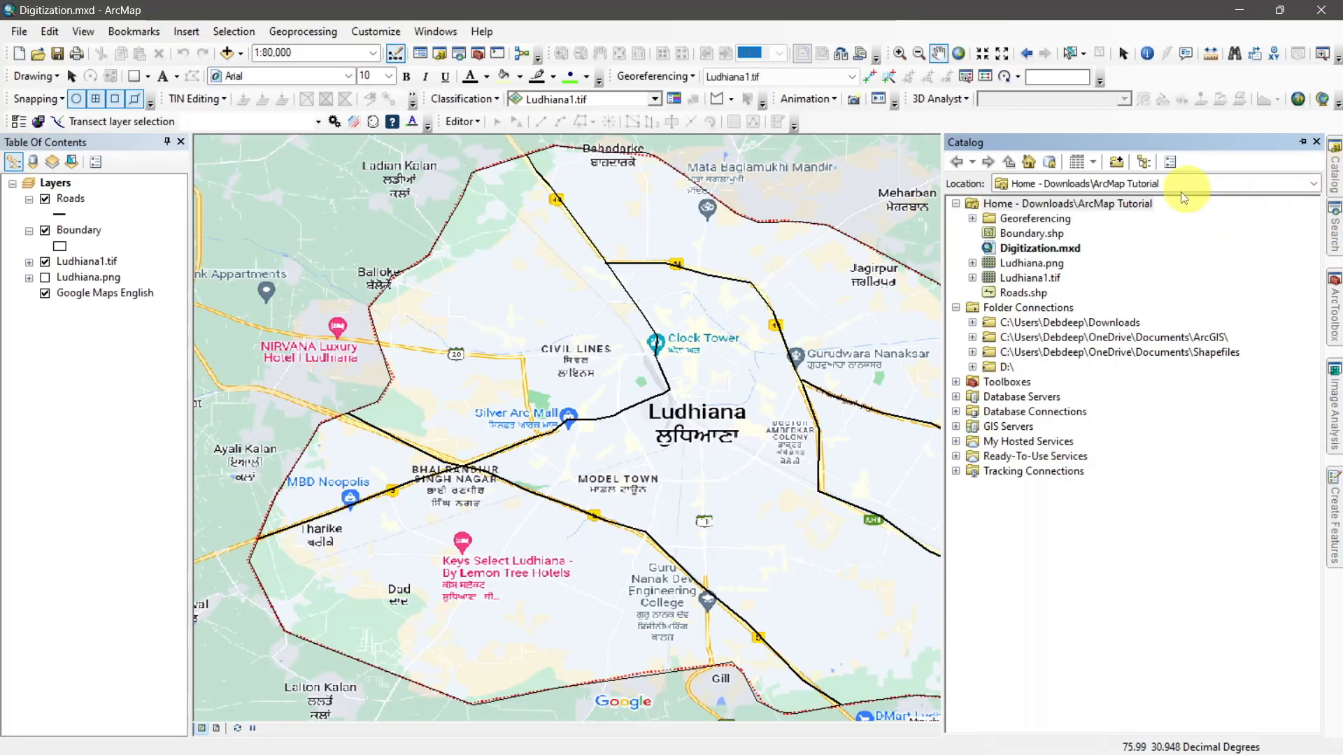
right_click(1107, 208)
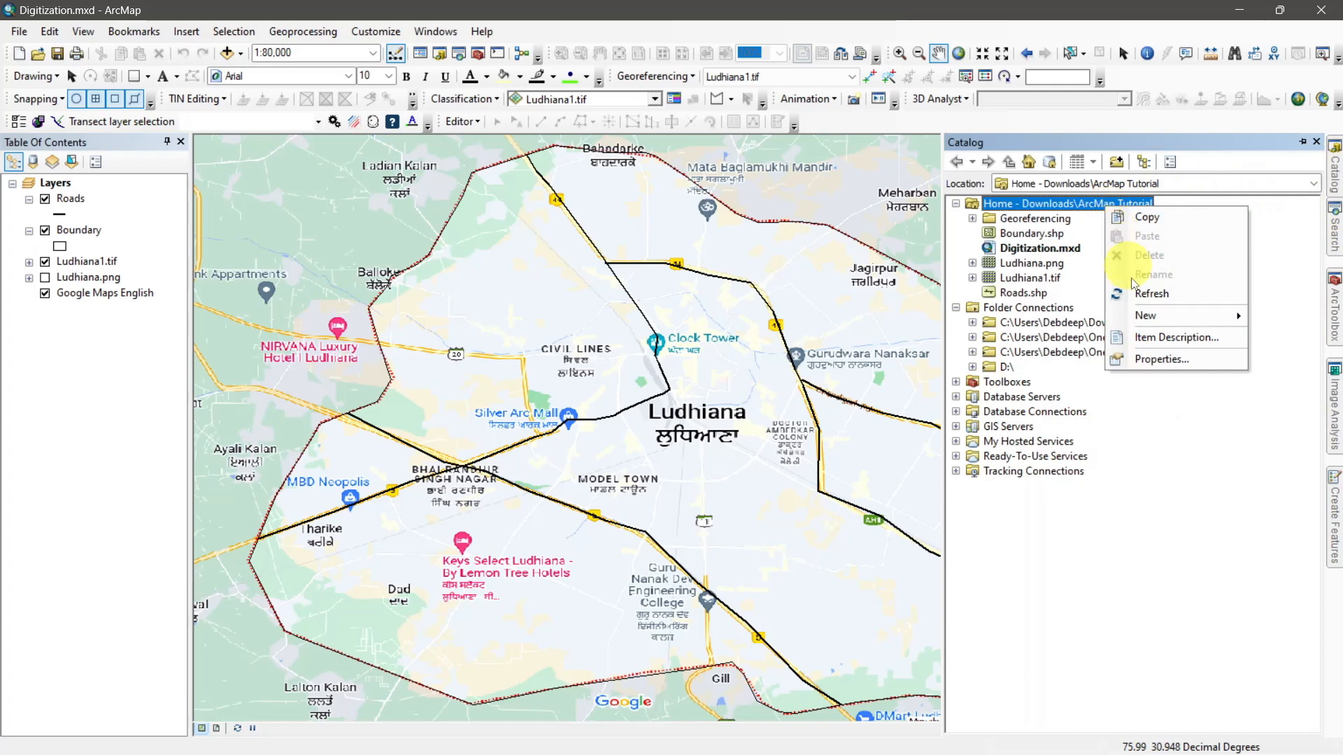
mouse_move(1150, 317)
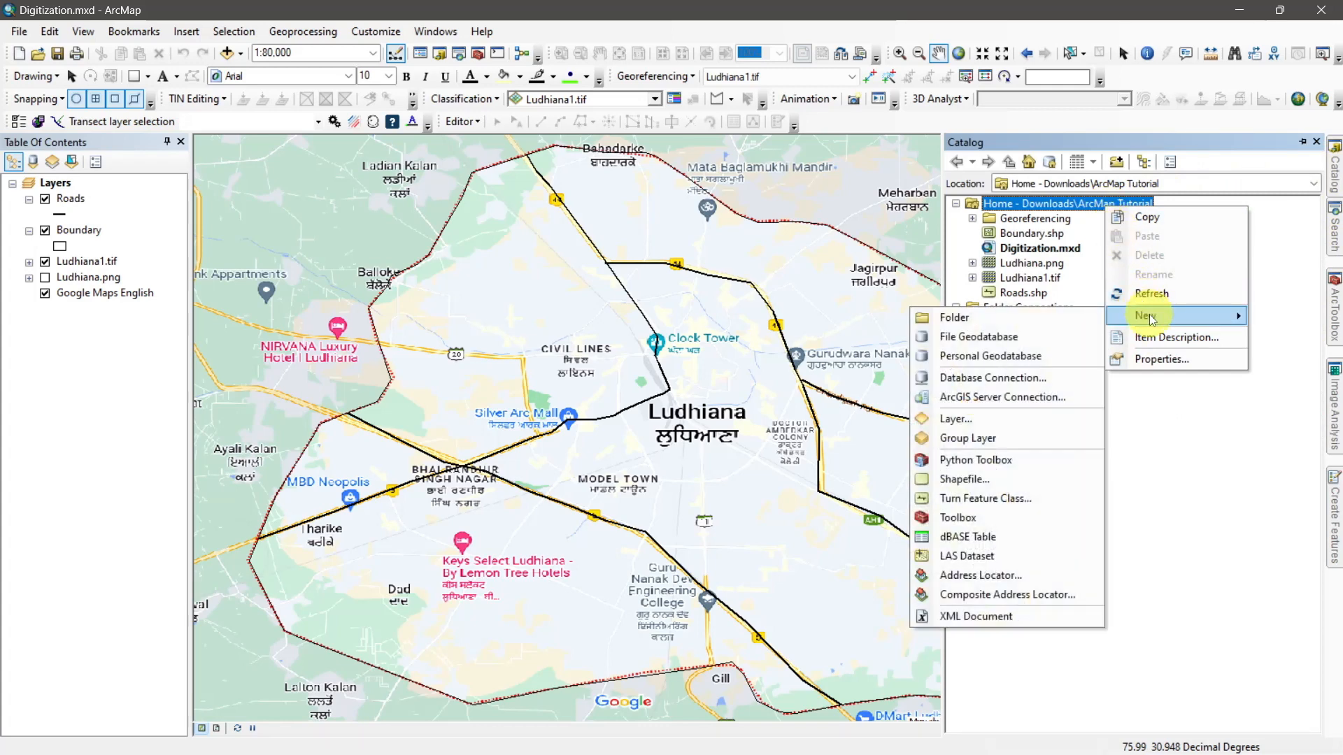
left_click(1021, 485)
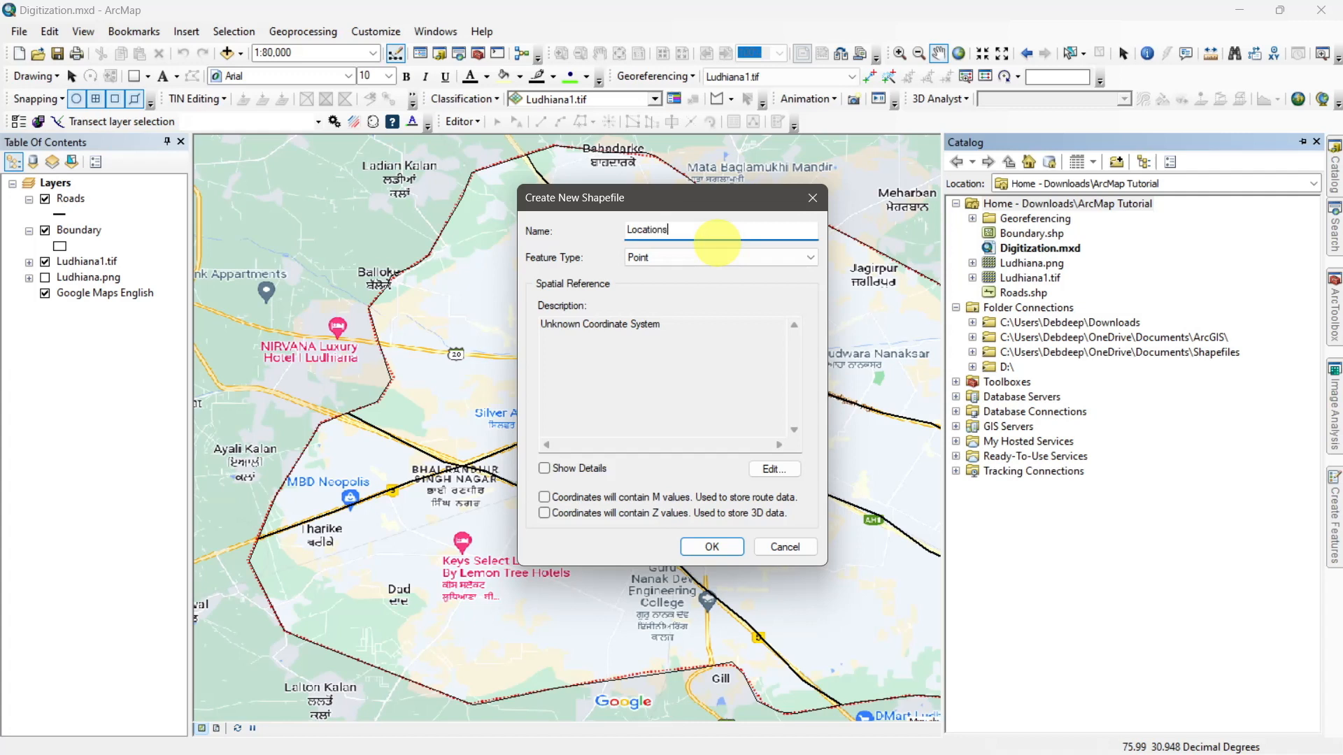
left_click(706, 253)
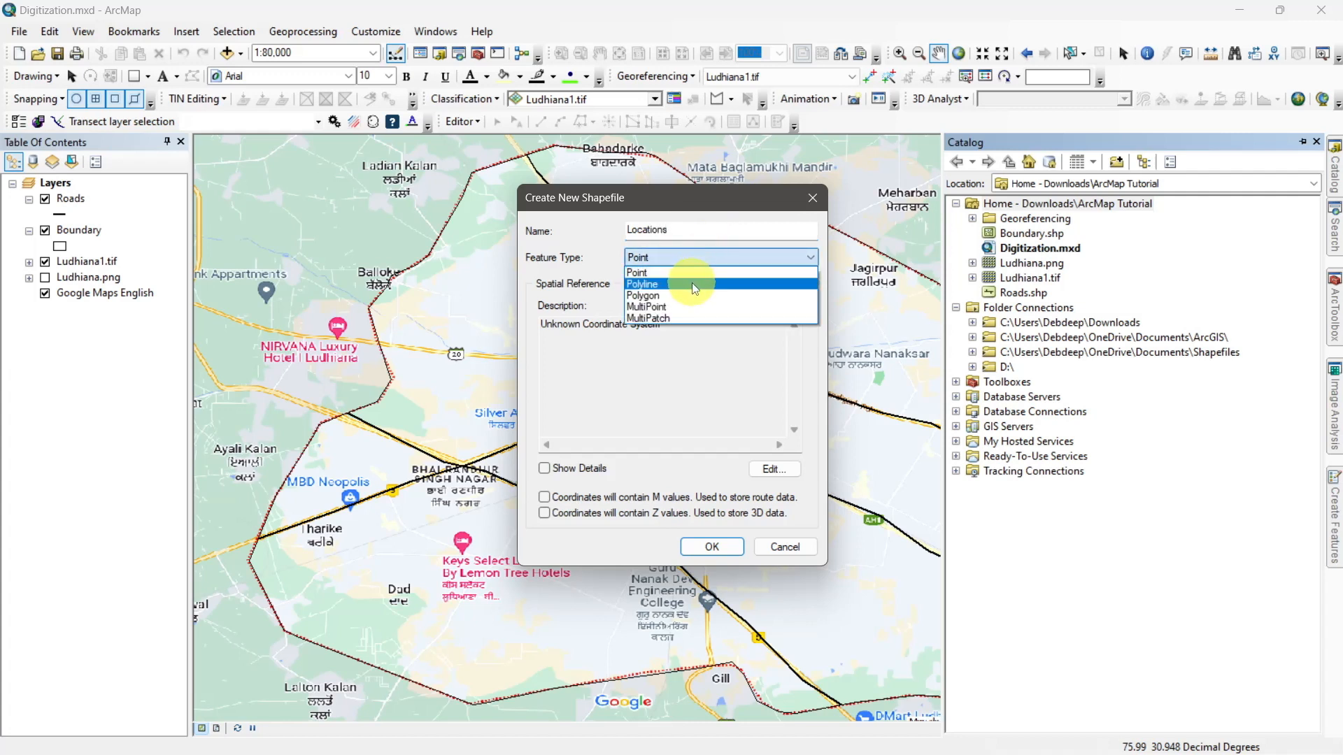
left_click(675, 274)
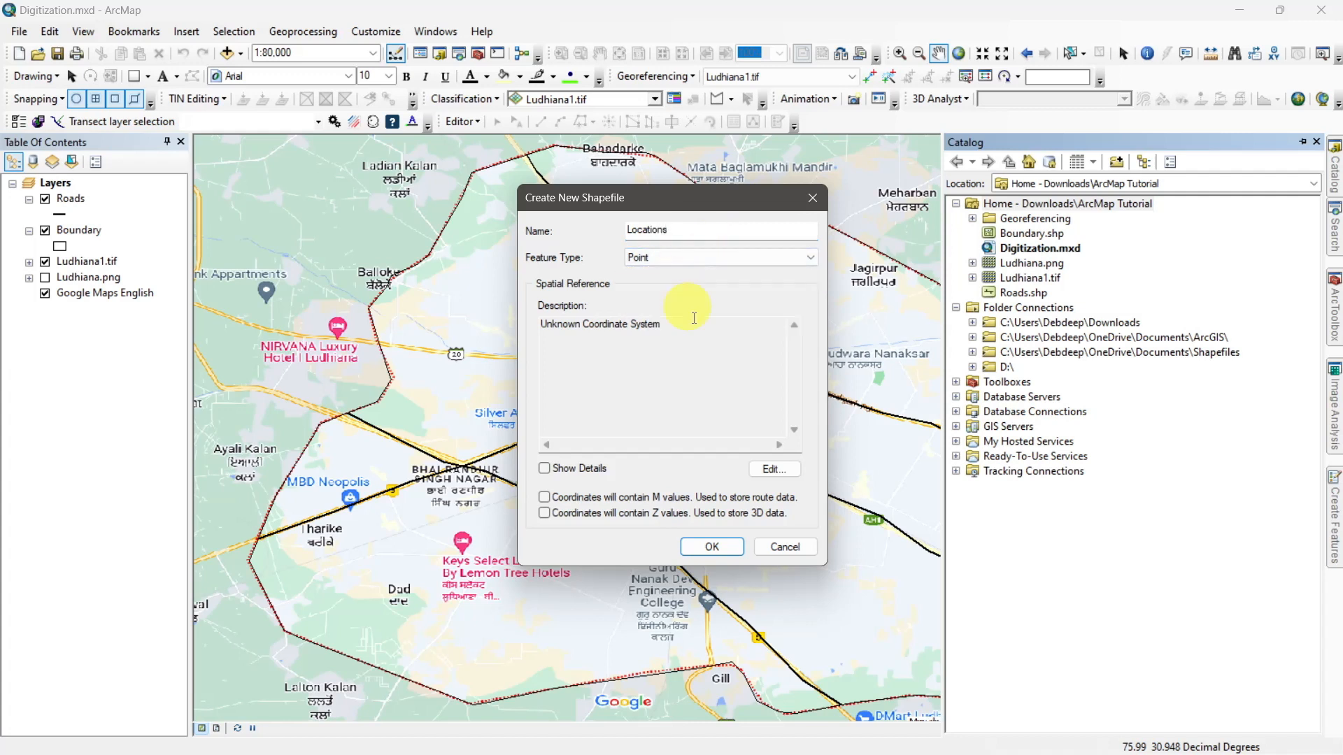
left_click(769, 468)
left_click(572, 265)
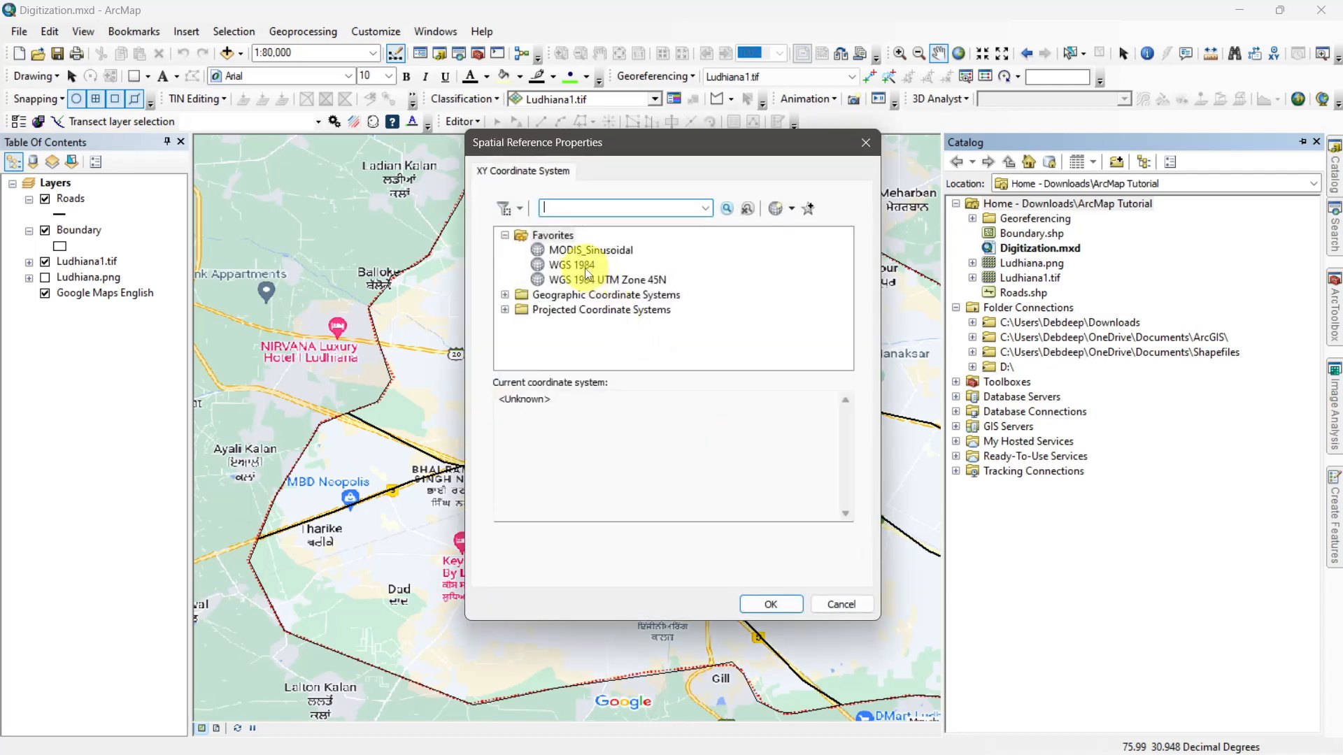
left_click(777, 606)
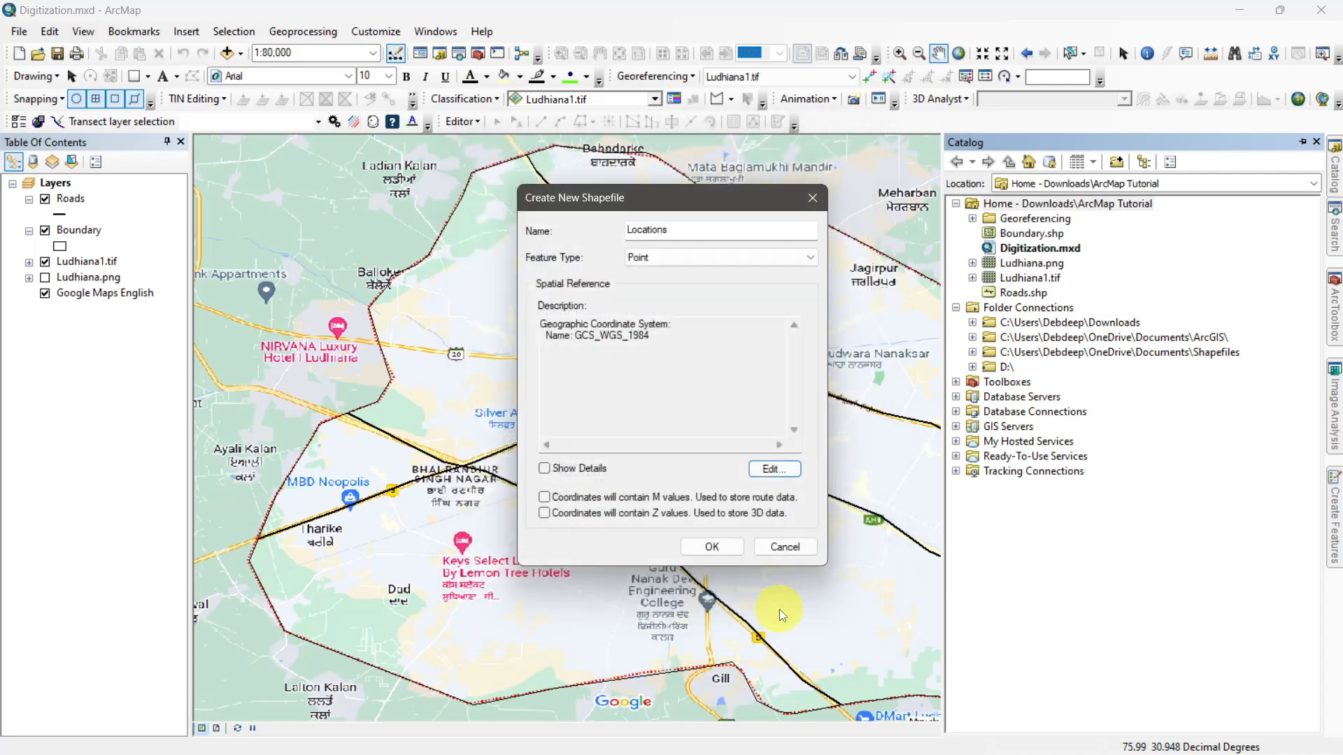
left_click(723, 549)
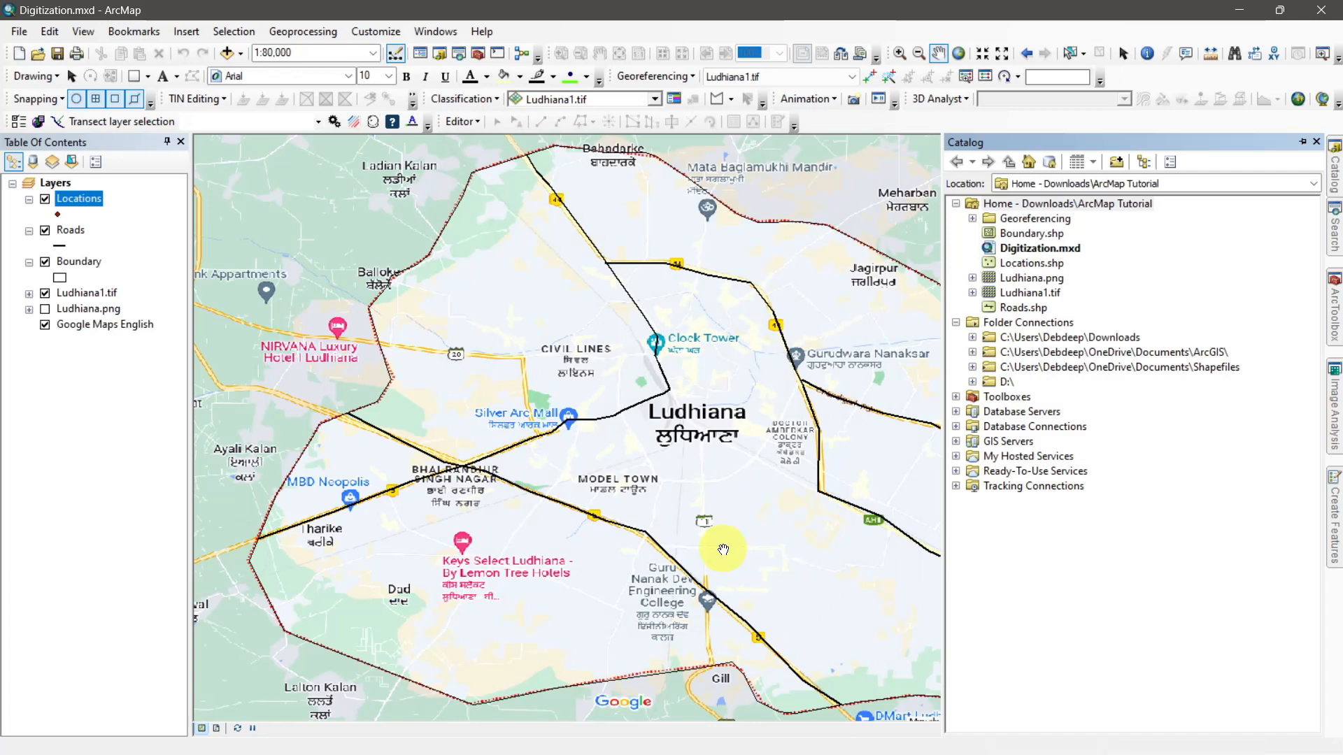
Start editing the Locations layer and place points at Clock Tower and Guru Nanak Dev Engineering College
left_click_drag(785, 560, 768, 565)
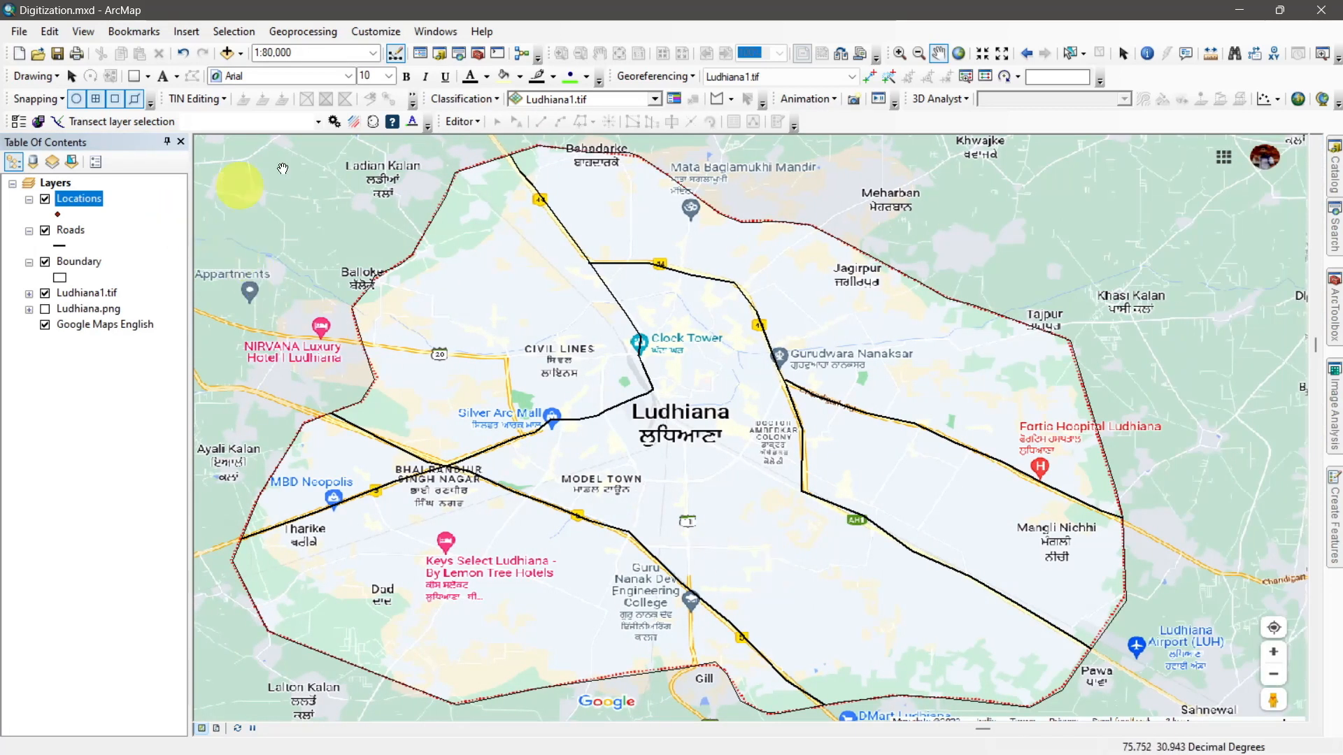
left_click(473, 123)
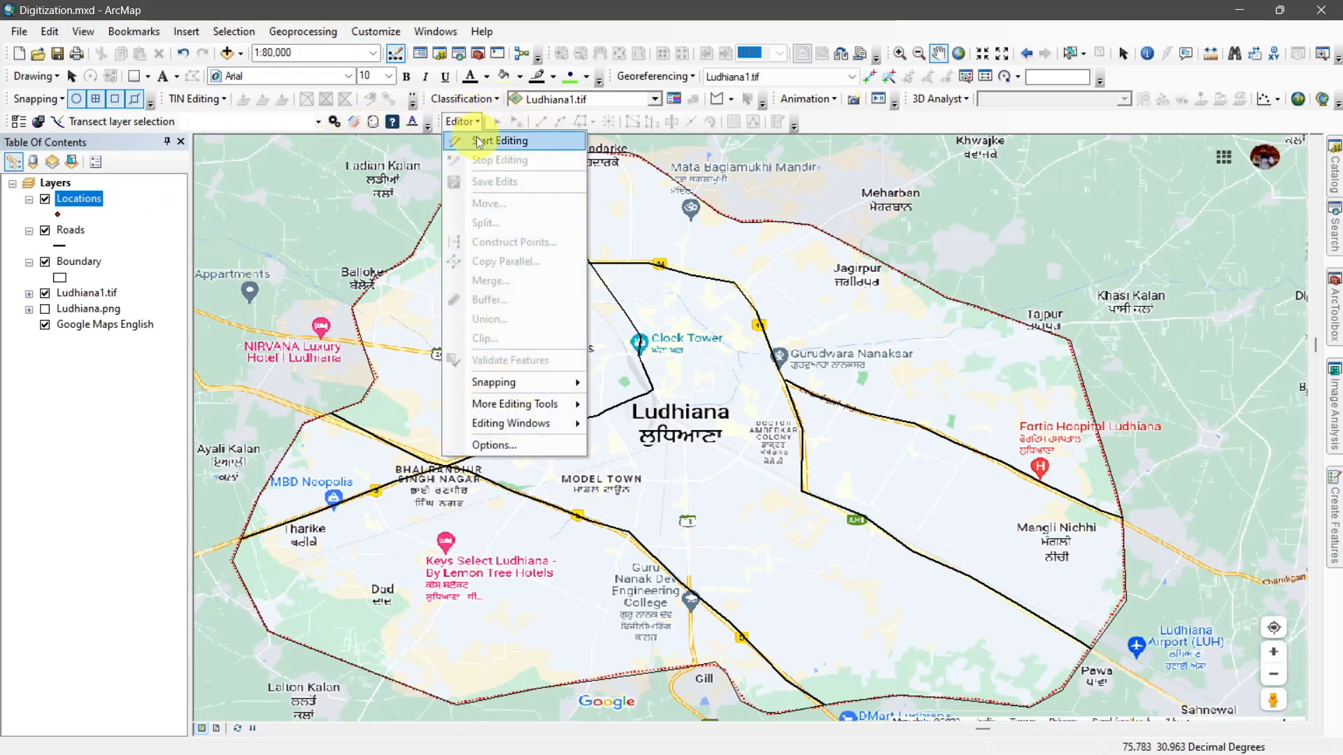
left_click(476, 137)
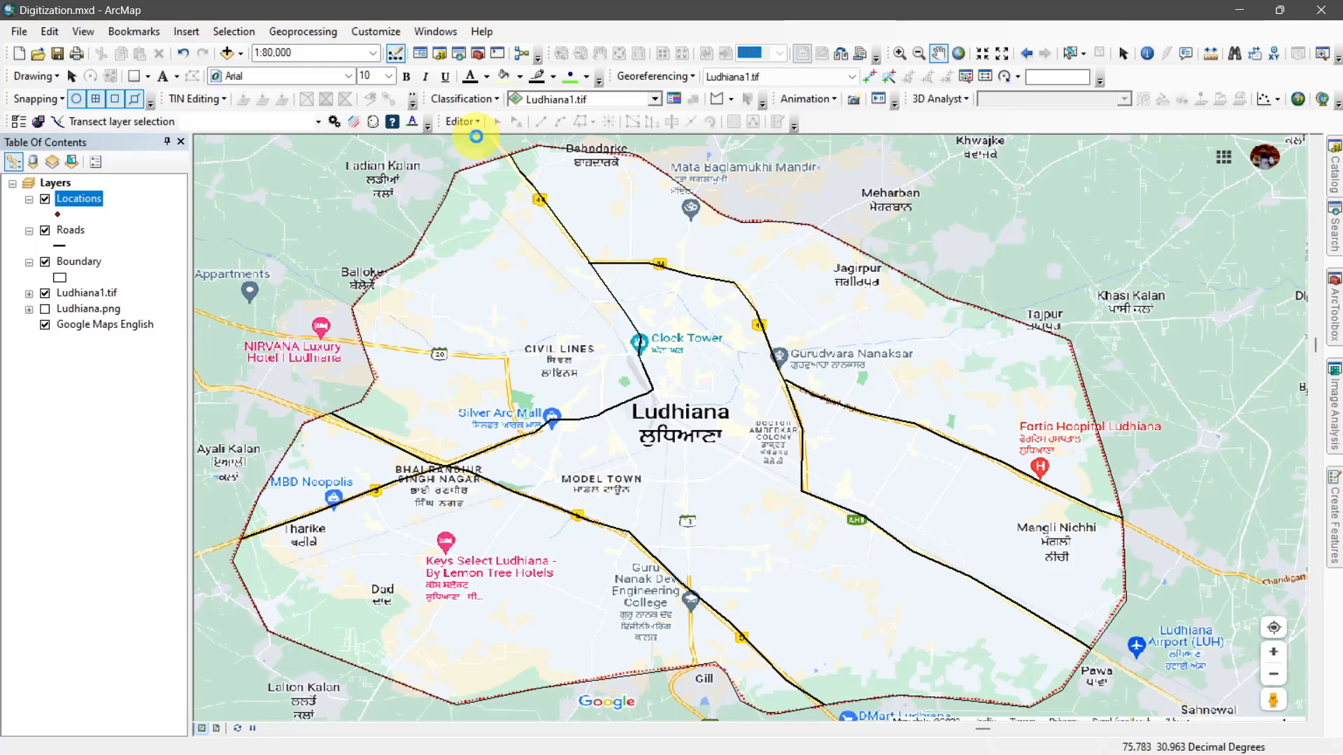
left_click(1335, 518)
left_click(1163, 238)
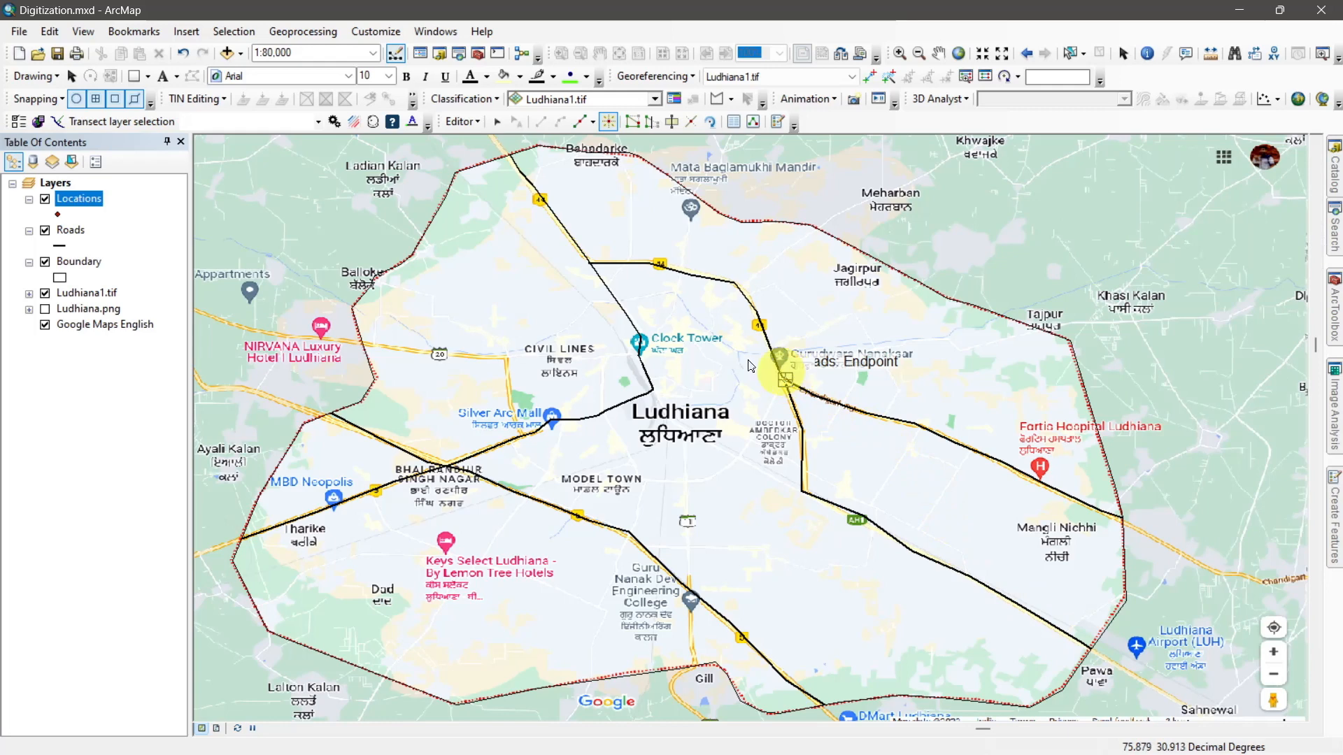
left_click(607, 126)
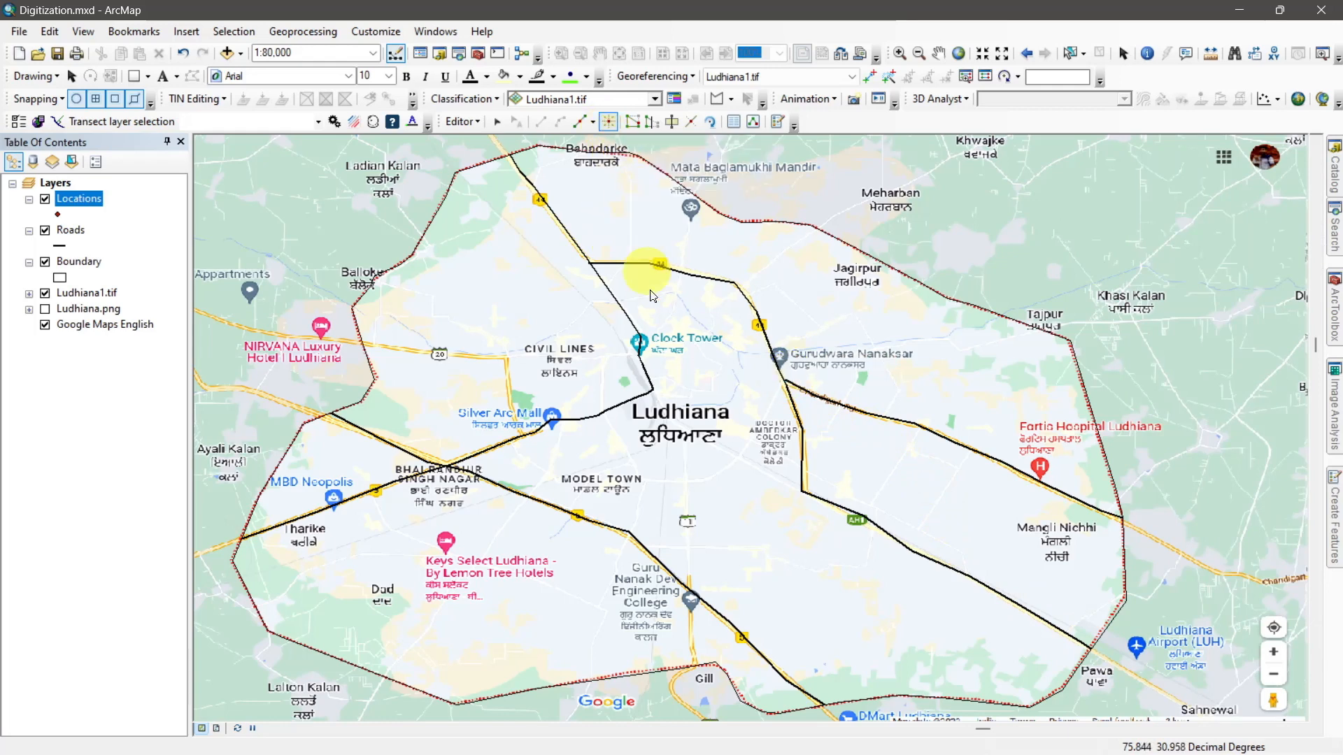
left_click(642, 361)
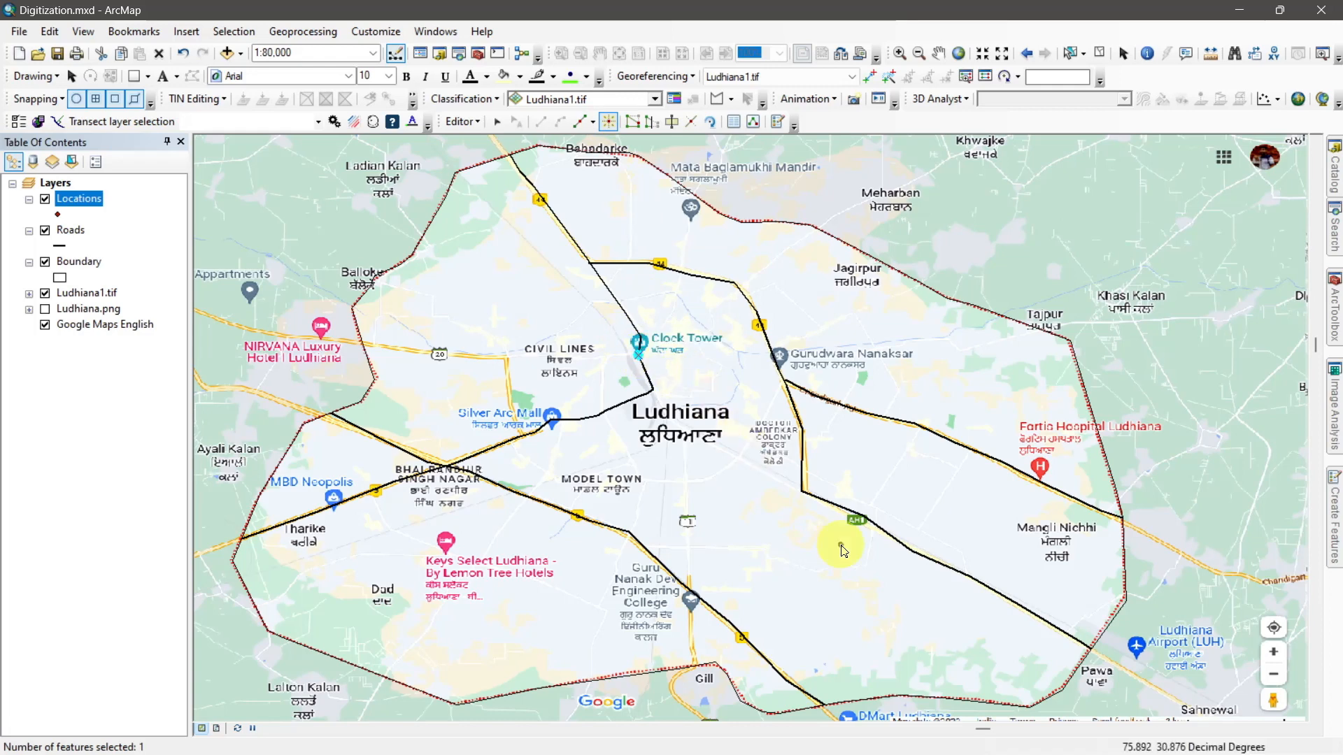
left_click(691, 614)
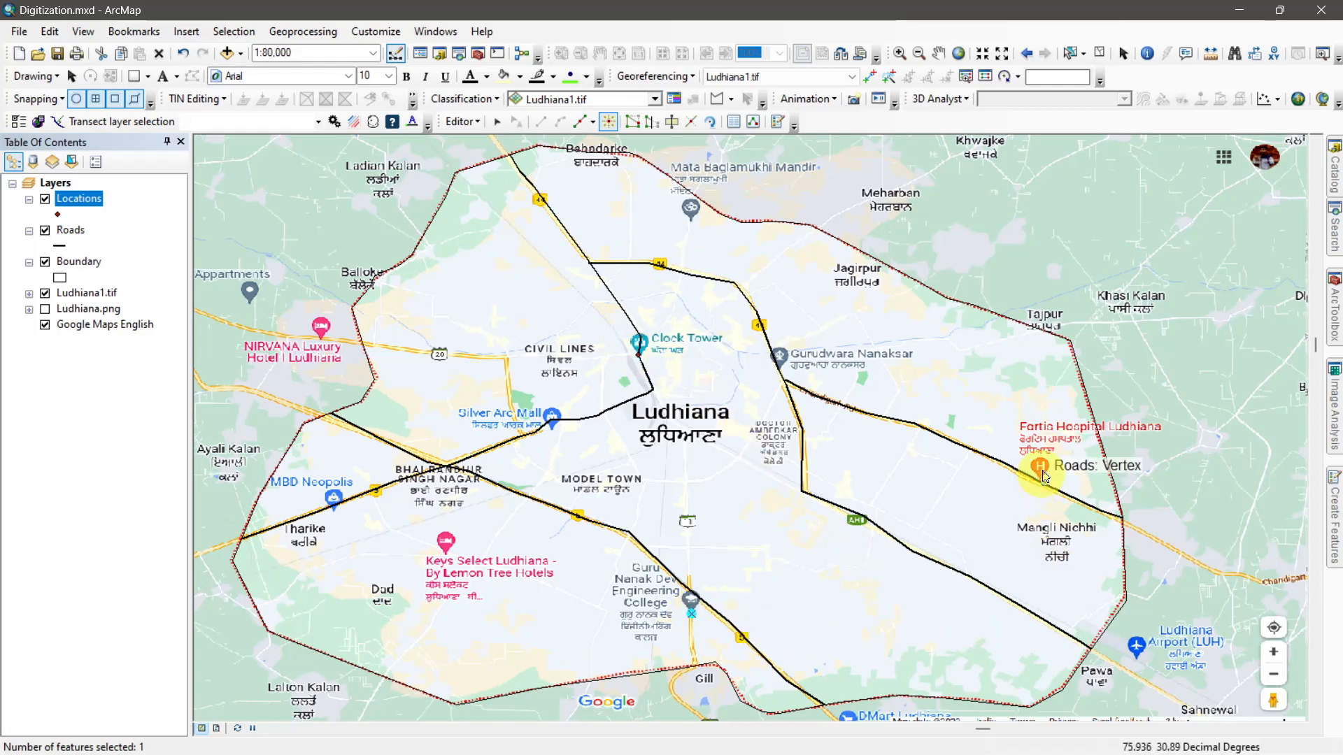
Hide the Roads layer and place points at Fortis Hospital, Mata Baglamukhi Mandir, Silver Arc Mall and MBD Neopolis
left_click(45, 230)
left_click(1042, 481)
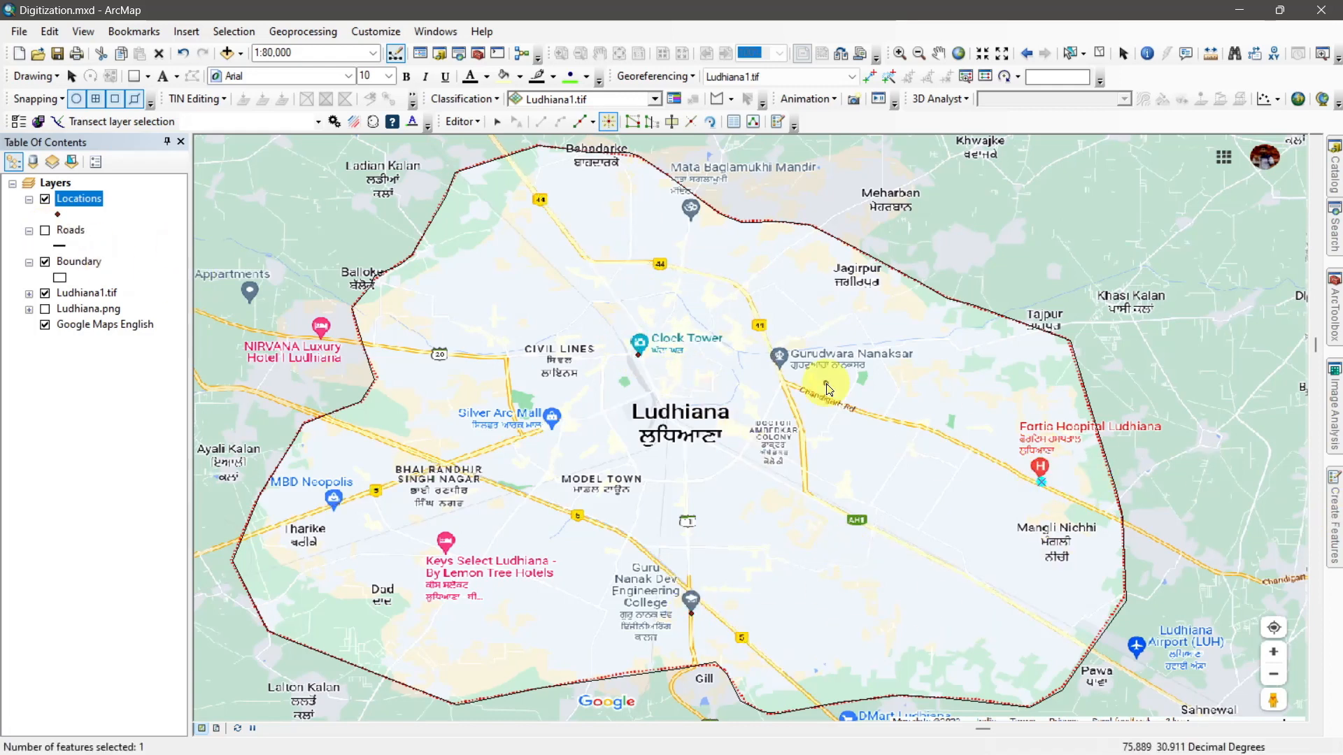
left_click(692, 224)
left_click(551, 432)
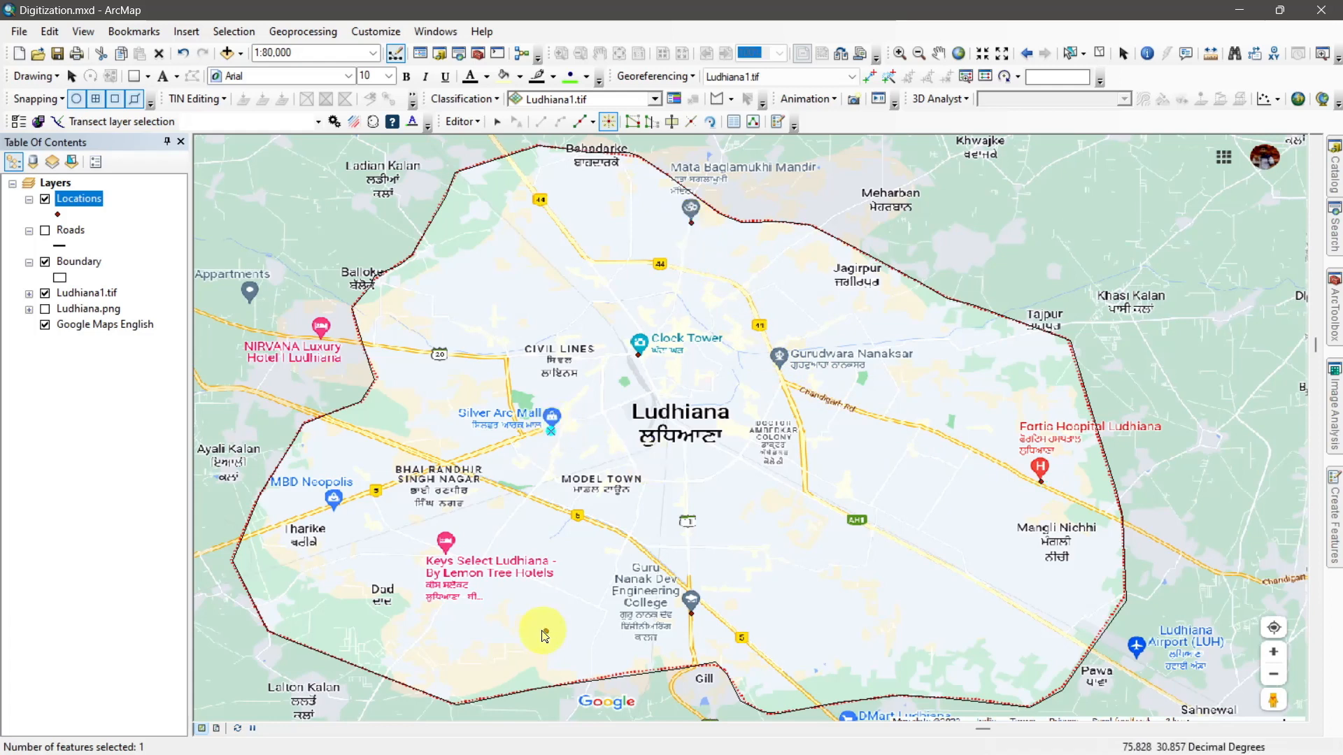
left_click(335, 514)
Stop editing the Locations layer with the edits saved, and show the Roads layer again
left_click(465, 123)
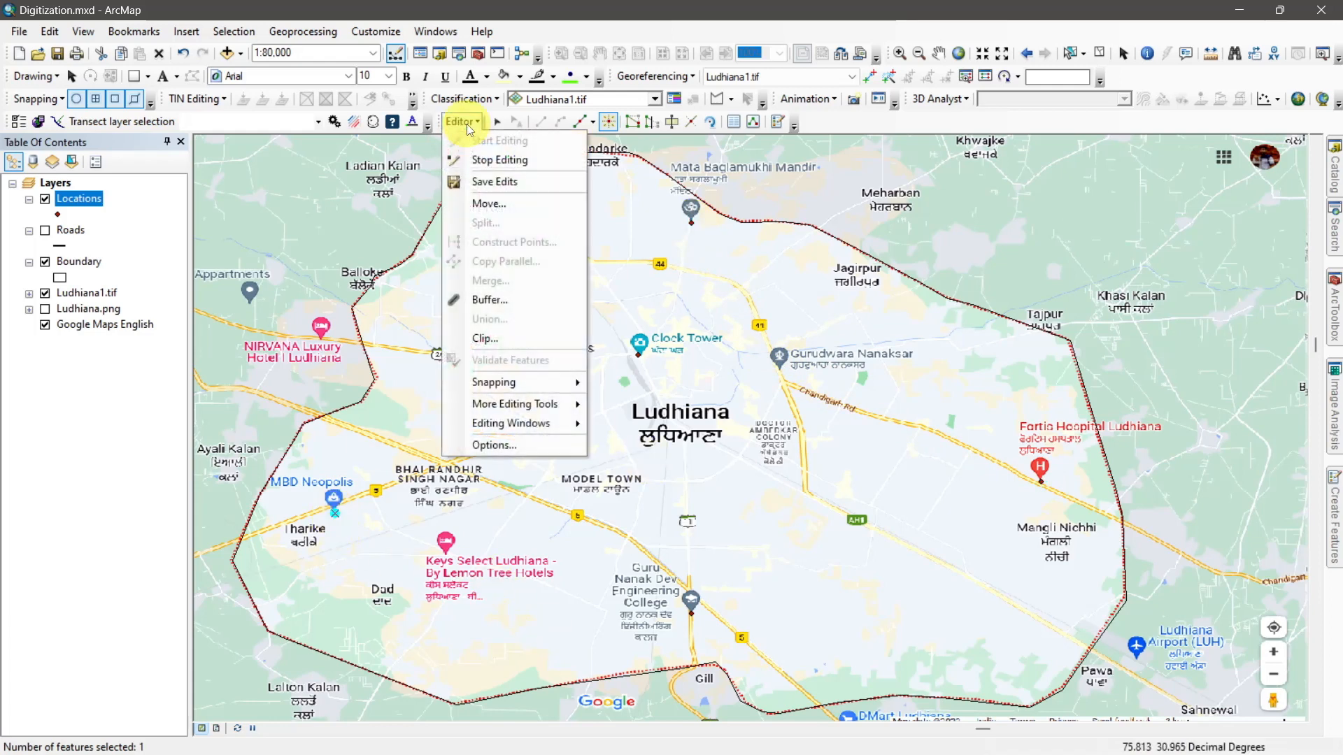
left_click(482, 158)
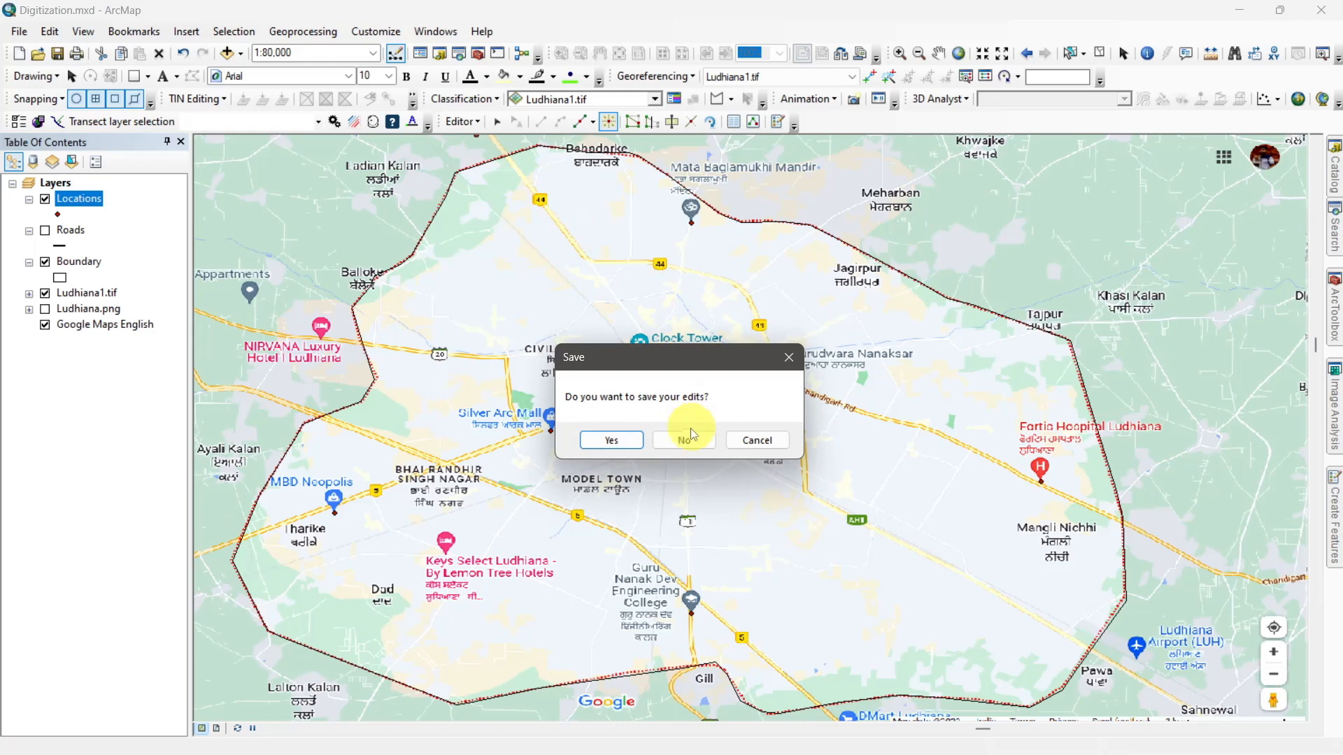
left_click(611, 441)
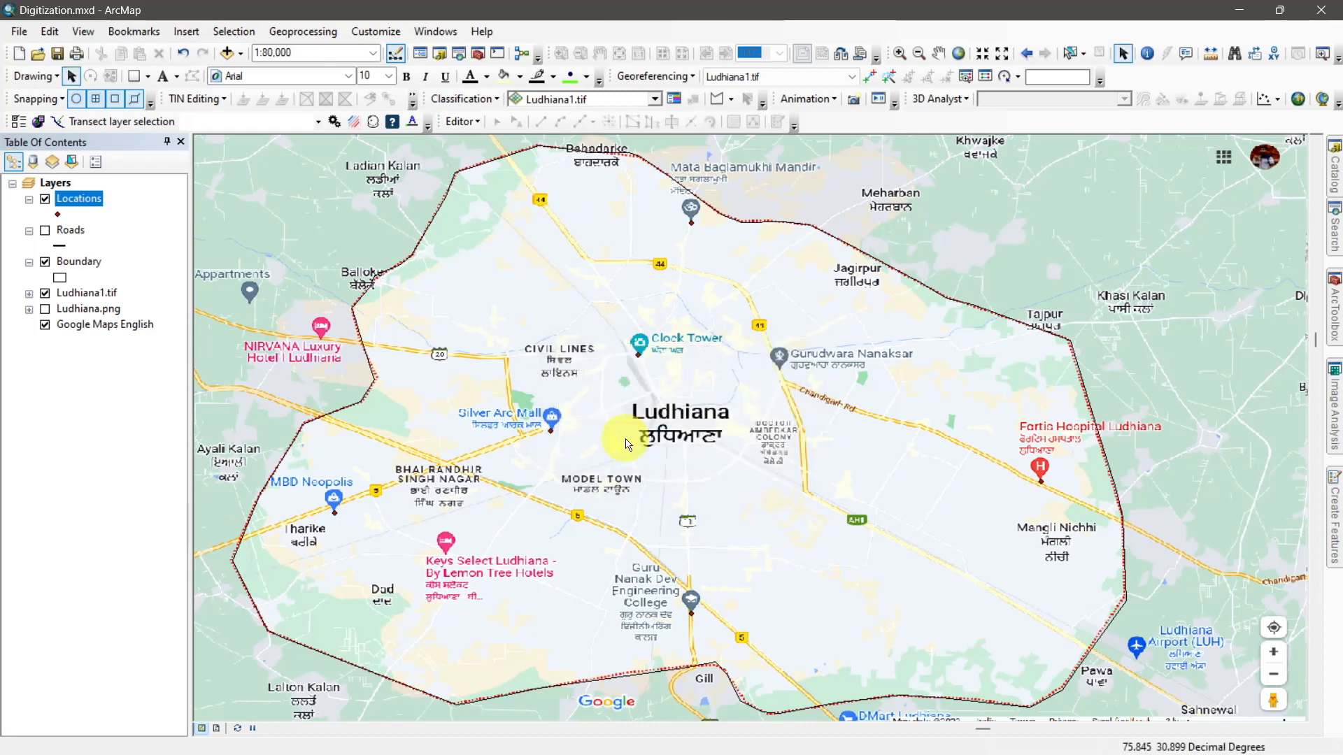
left_click(44, 231)
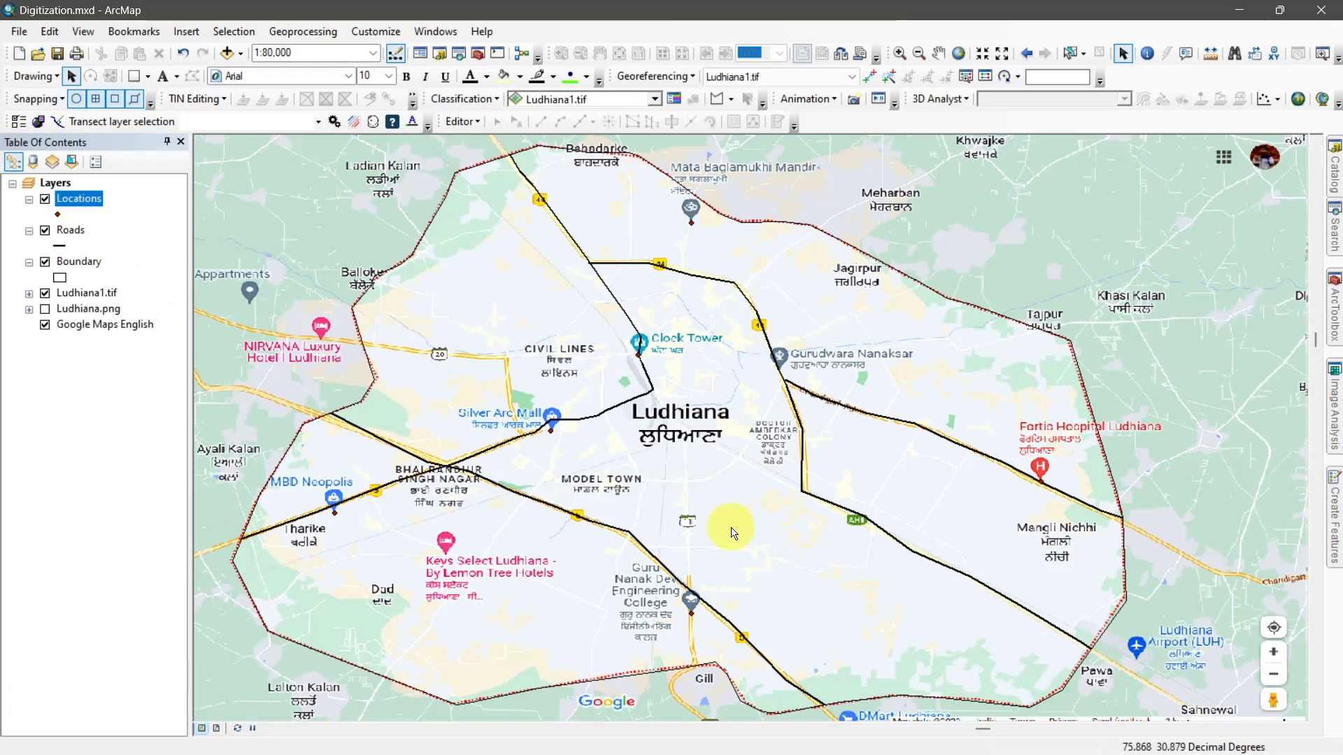
Add a text field called Name with a length of 50 to the Locations attribute table
left_click(75, 200)
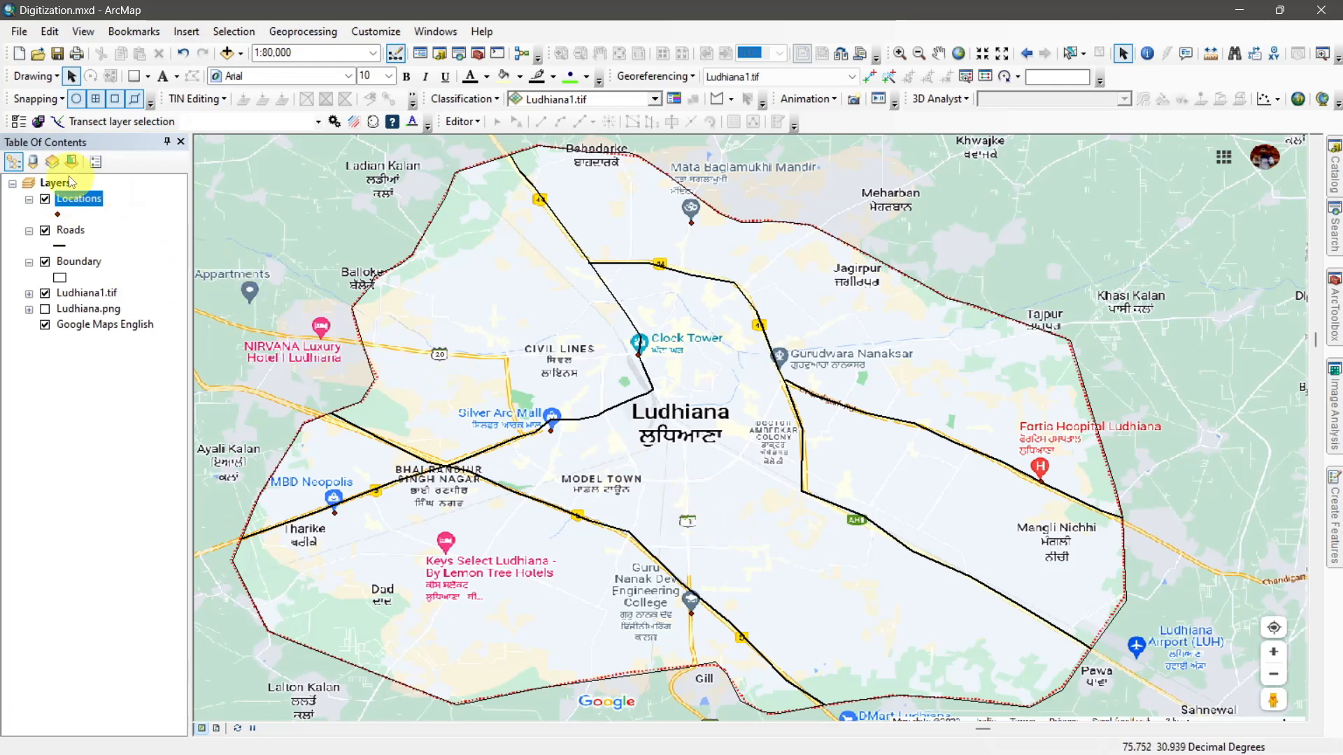
right_click(77, 203)
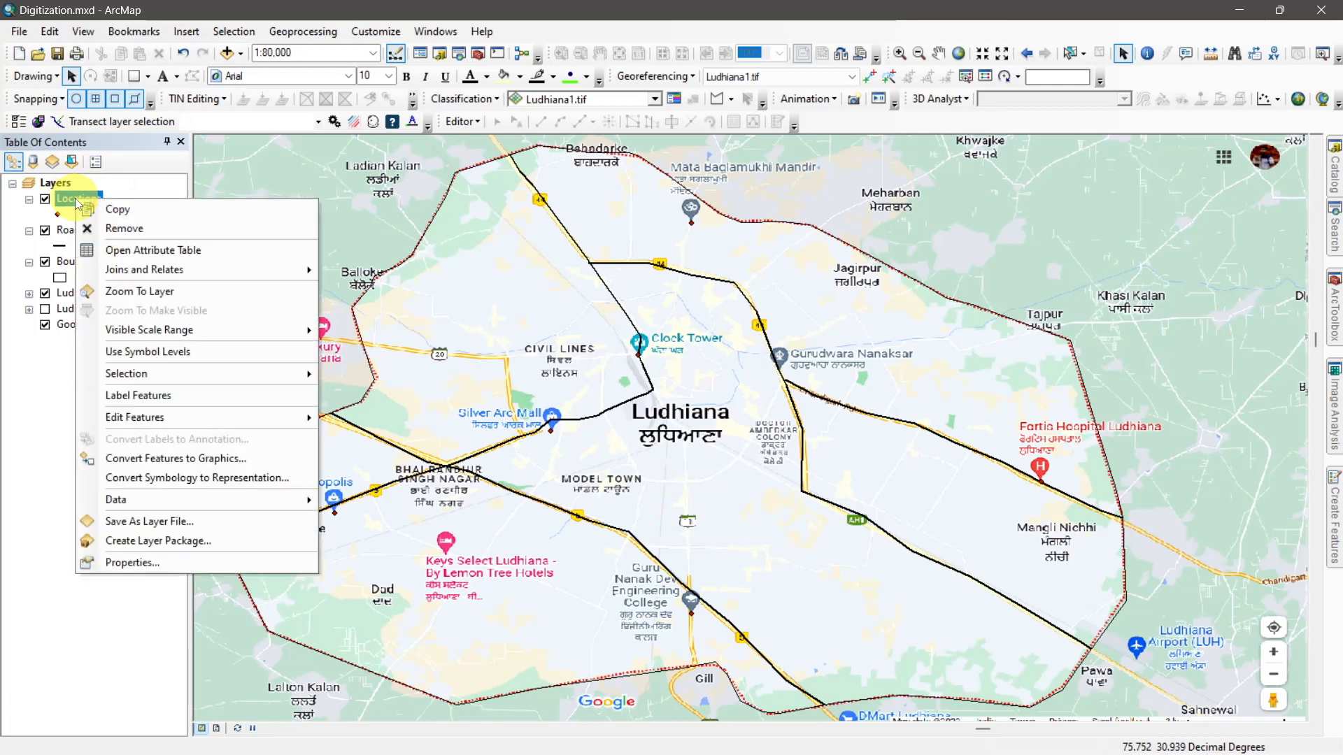
left_click(124, 251)
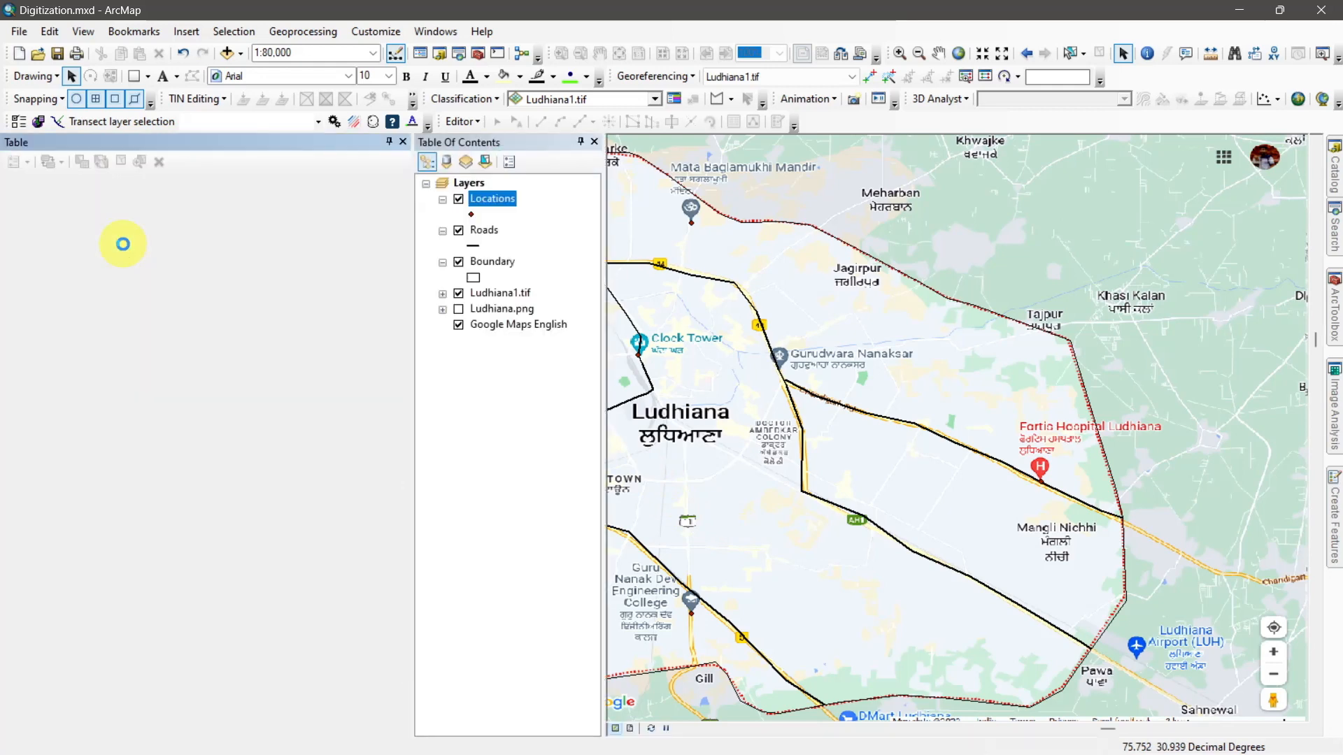
left_click(17, 162)
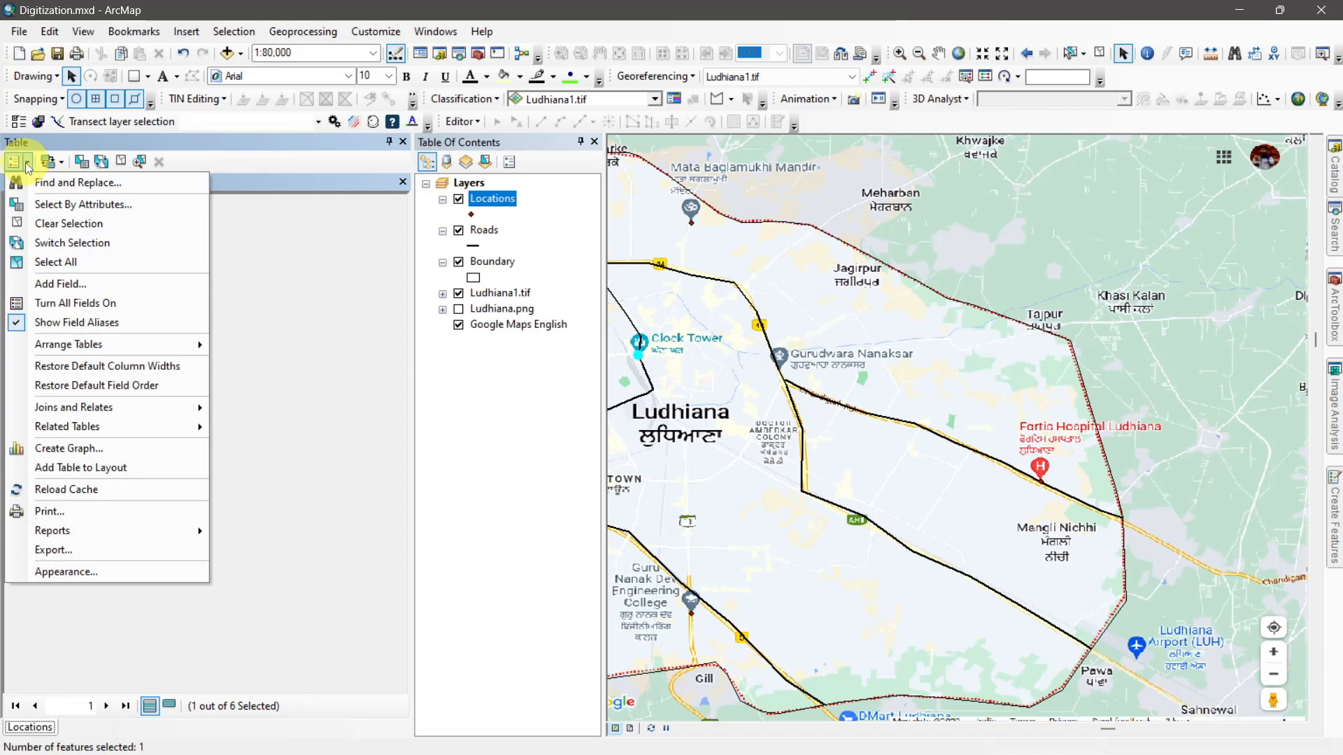
left_click(59, 284)
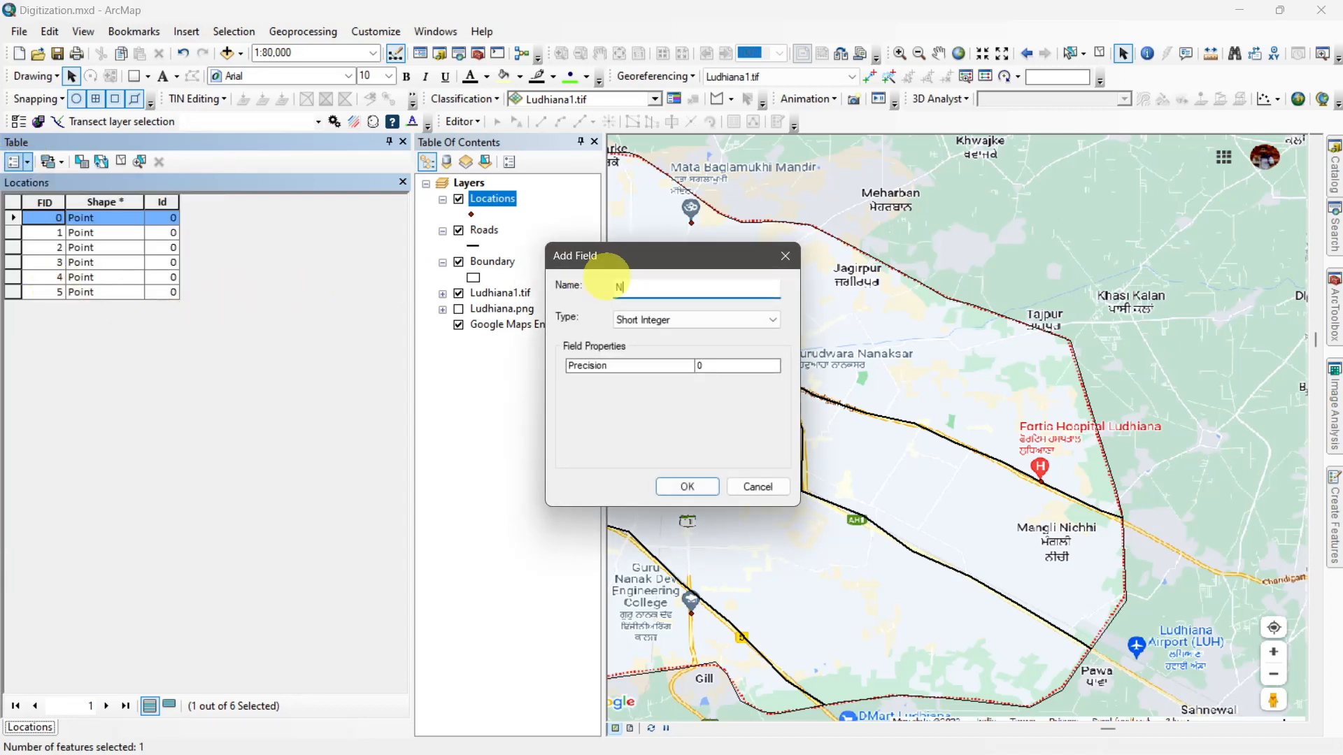
left_click(698, 320)
left_click(690, 379)
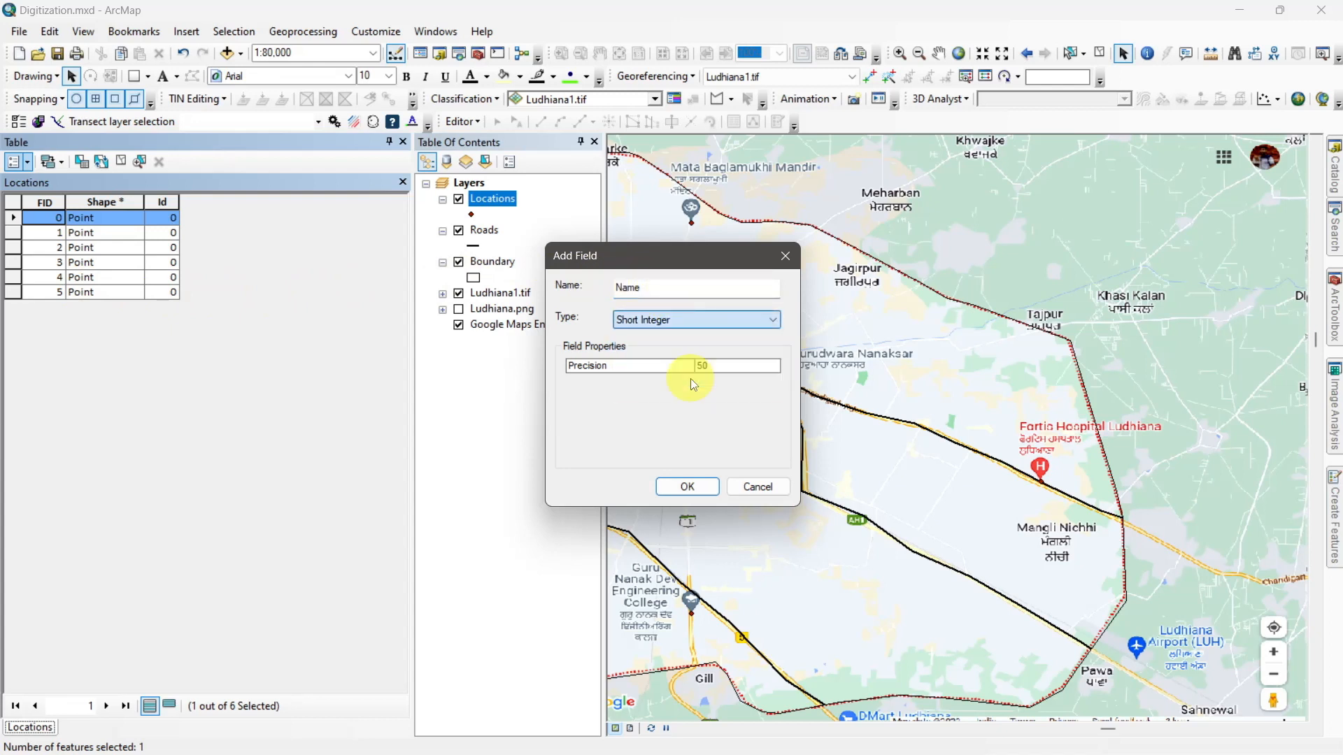
left_click(687, 488)
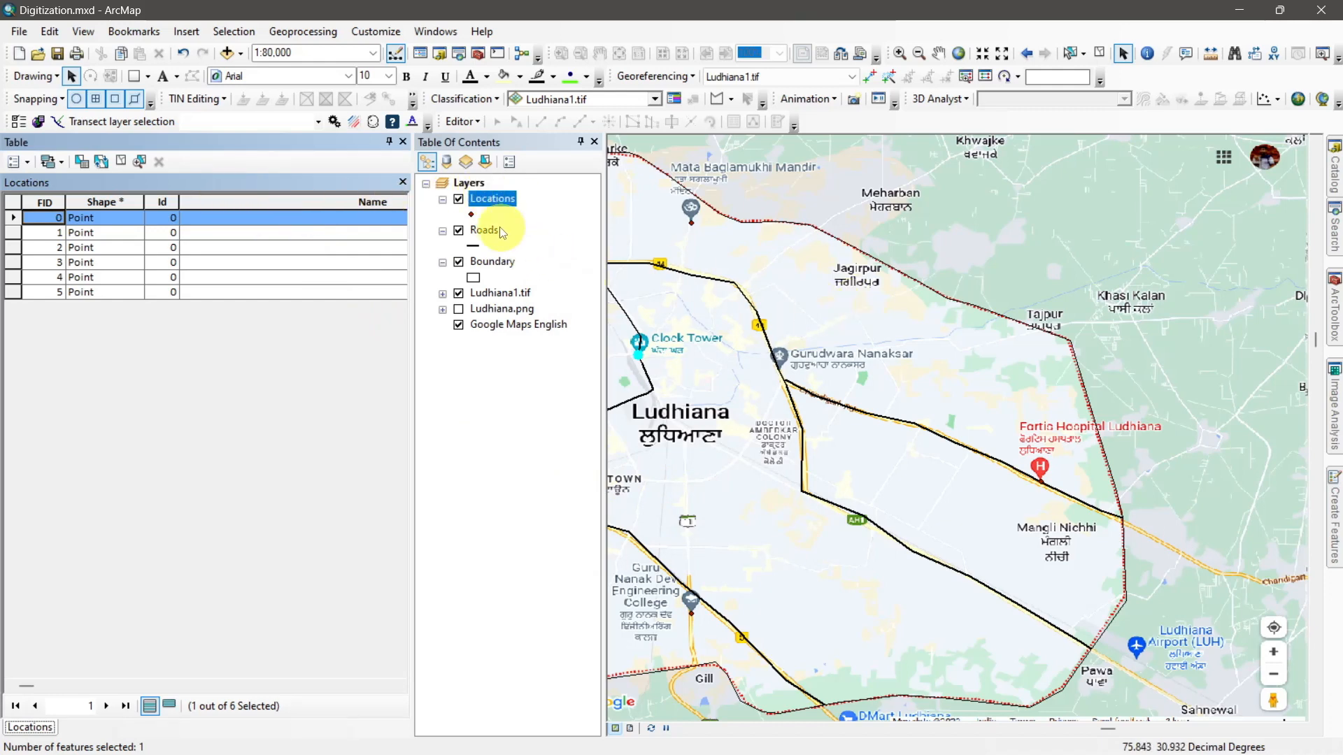
Start editing the Locations features and fill in the first two names as Clock Tower and Guru Nanak Dev Eng College
right_click(490, 200)
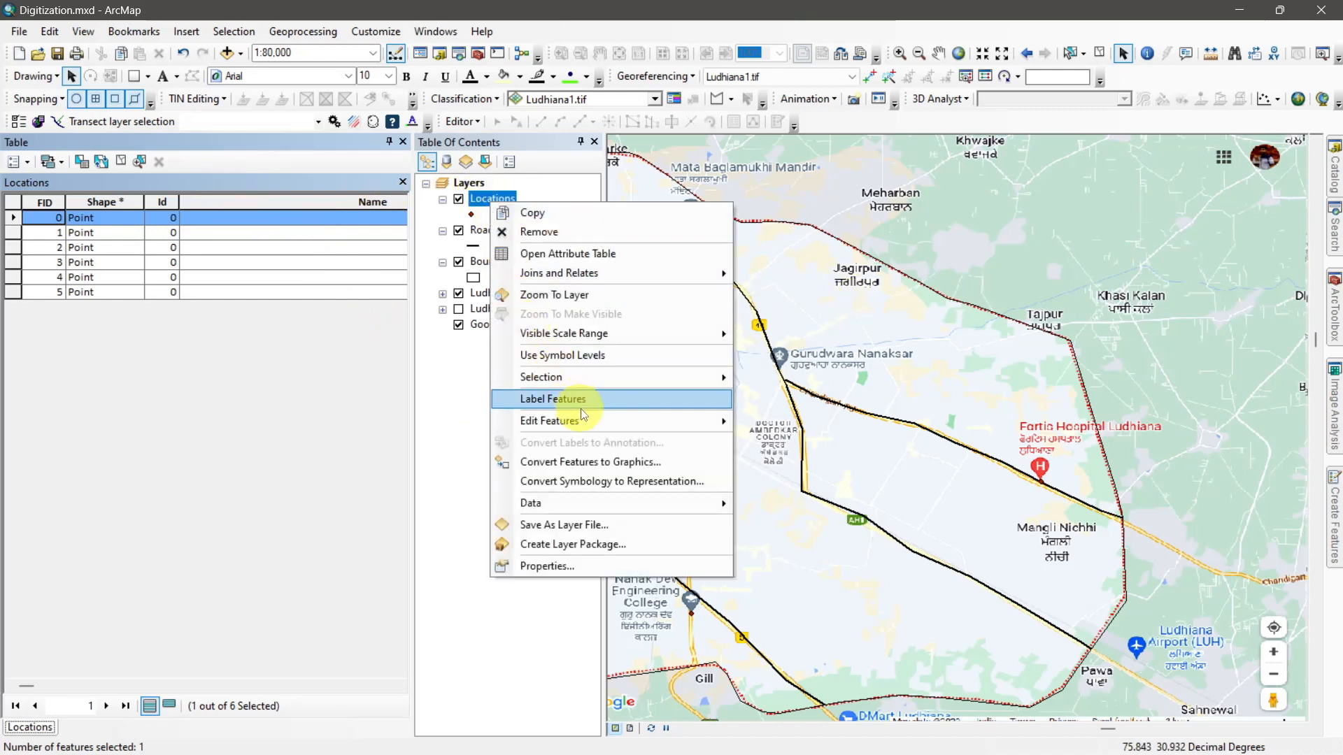
mouse_move(589, 421)
left_click(804, 428)
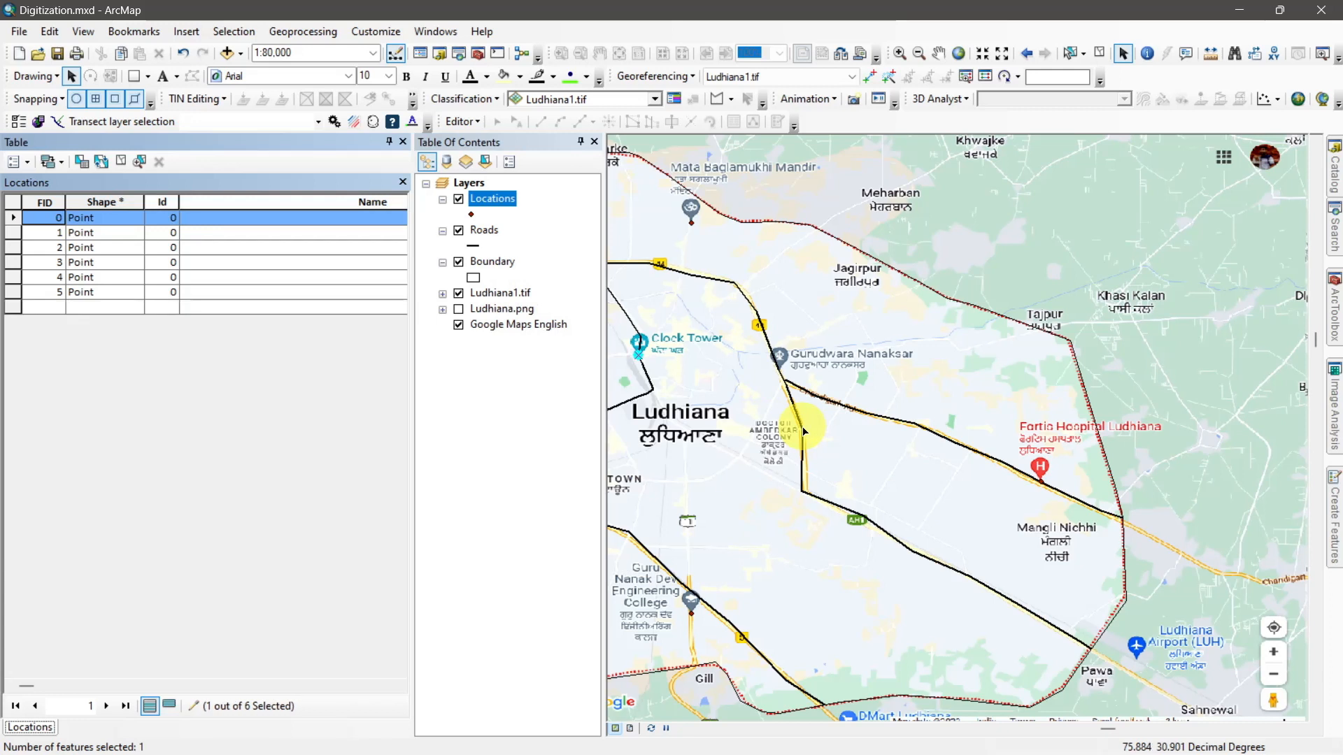
left_click(271, 222)
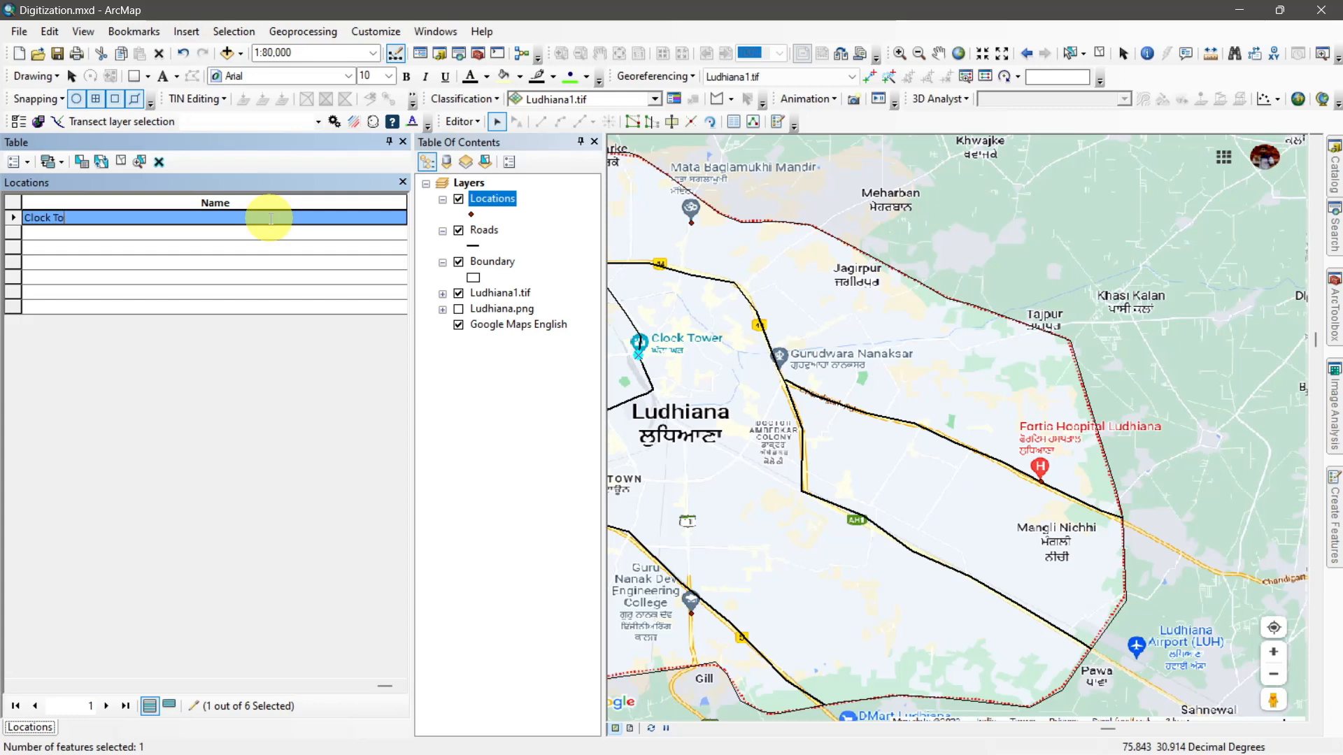
key("Return")
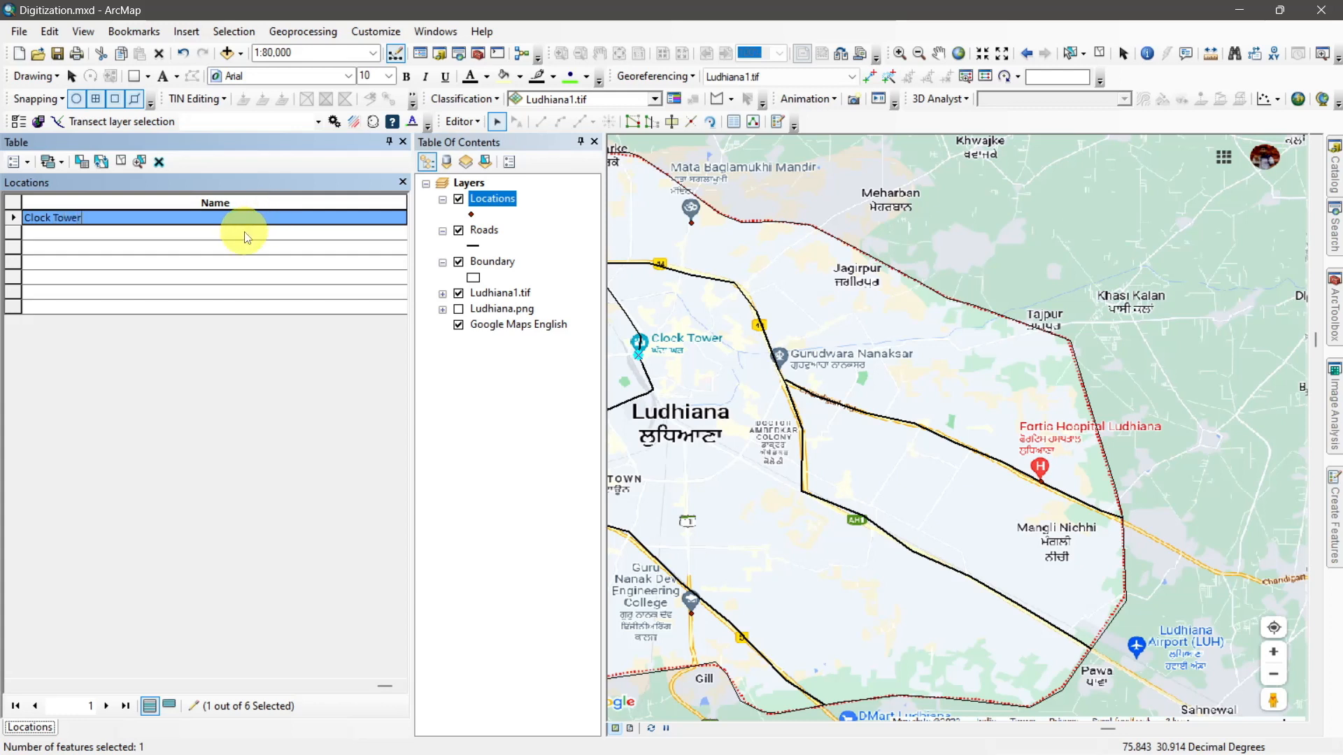
left_click(13, 233)
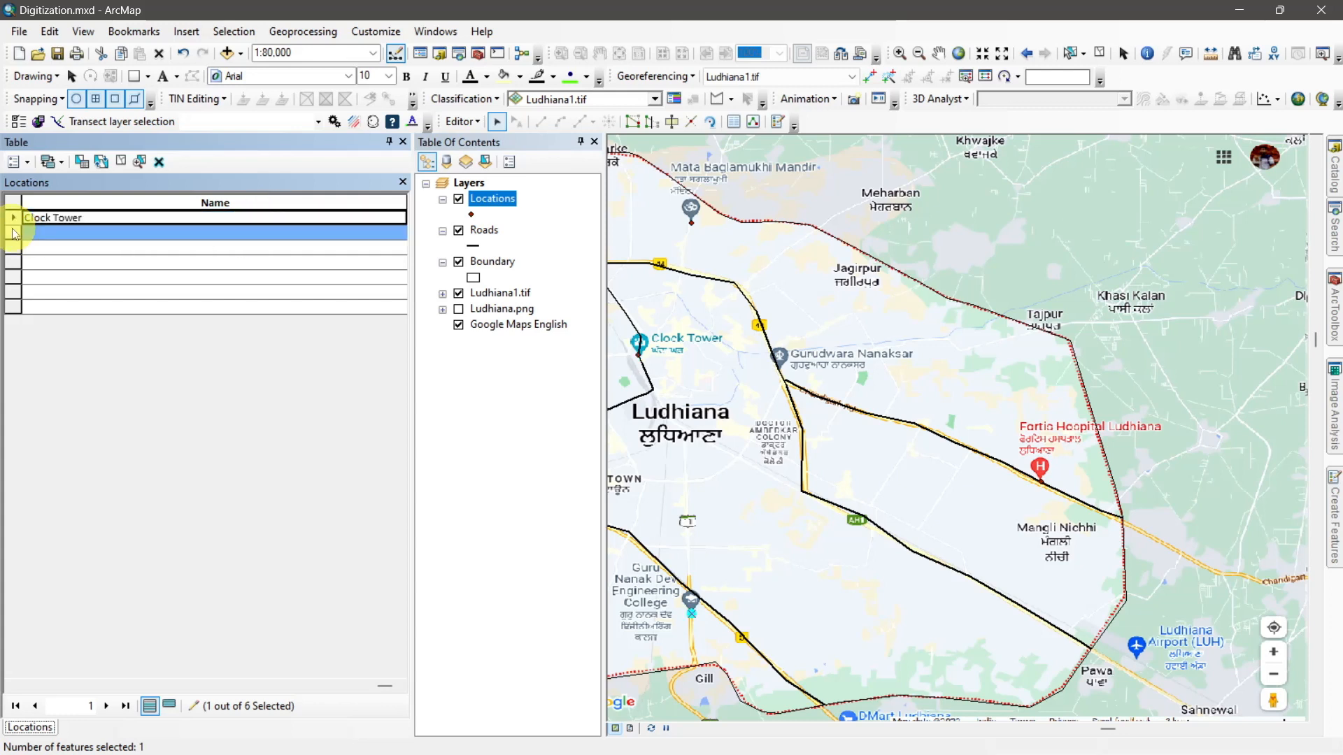
left_click(49, 232)
type("Guru Nanak Dev Eng College")
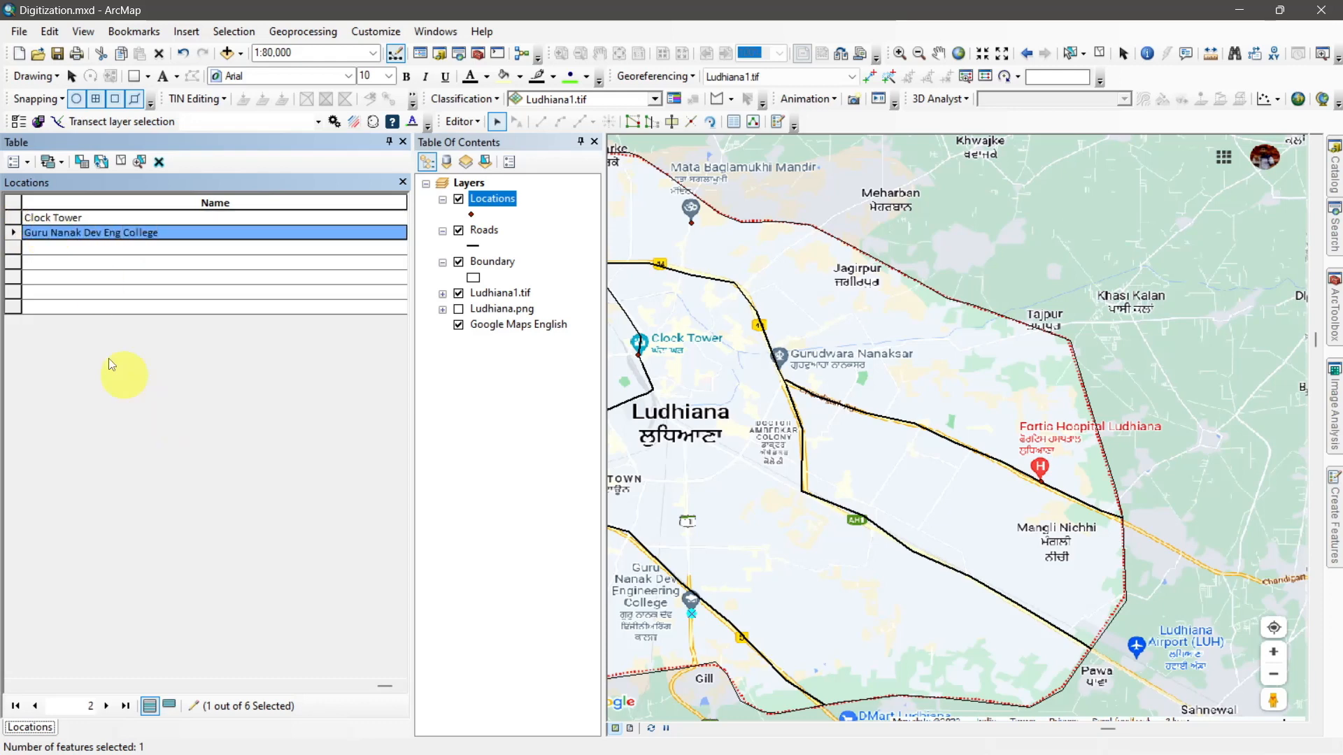
Name the third and fourth Locations records Fortis Hospital and Mata Baglamukhi Mandir
left_click(78, 246)
type("Fortis Hospital")
left_click(12, 261)
left_click(65, 261)
type("Mata Balgamukhi Mandir")
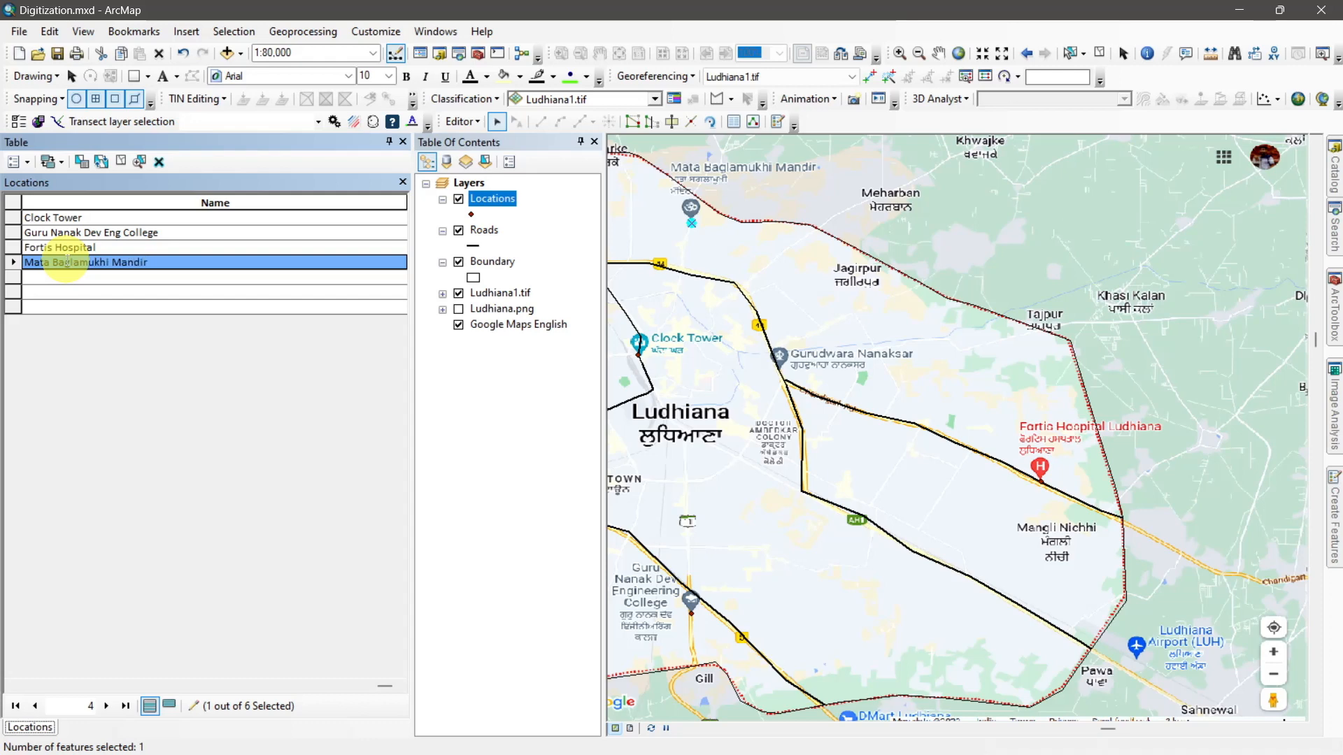
Name the last two Locations records Silver Arc Mall and MBD Neopolis
left_click(39, 276)
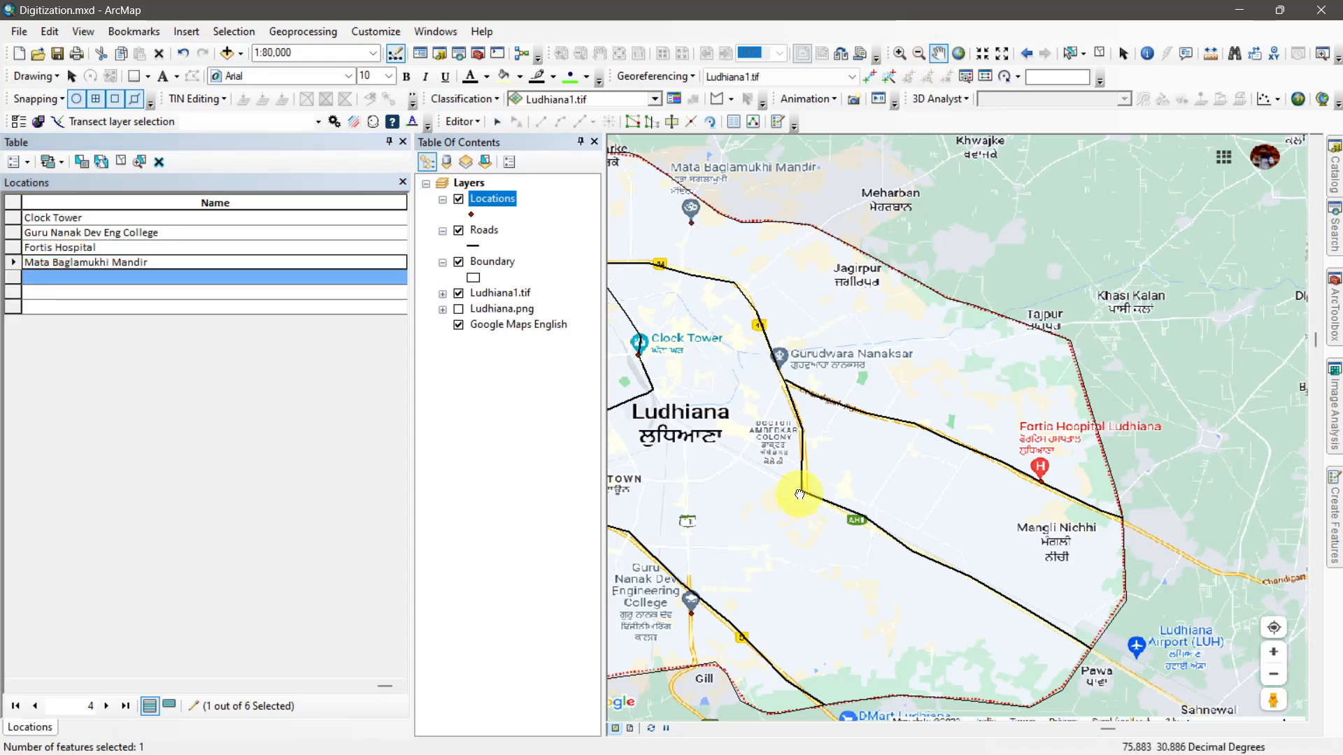
type("Silver Arc Mall")
left_click(149, 292)
type("MBD Neopolis")
Stop editing, save the attribute edits and close the Locations attribute table
left_click(27, 162)
left_click(468, 122)
left_click(492, 155)
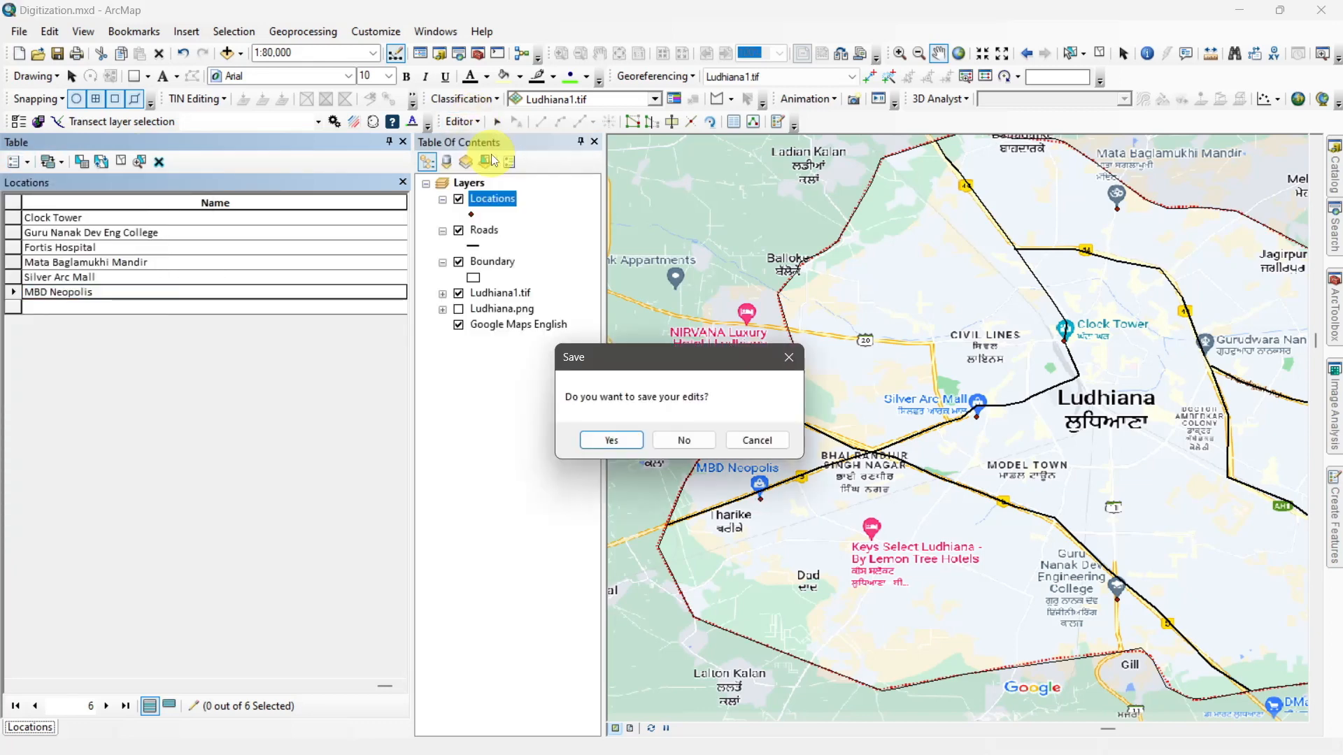
left_click(606, 439)
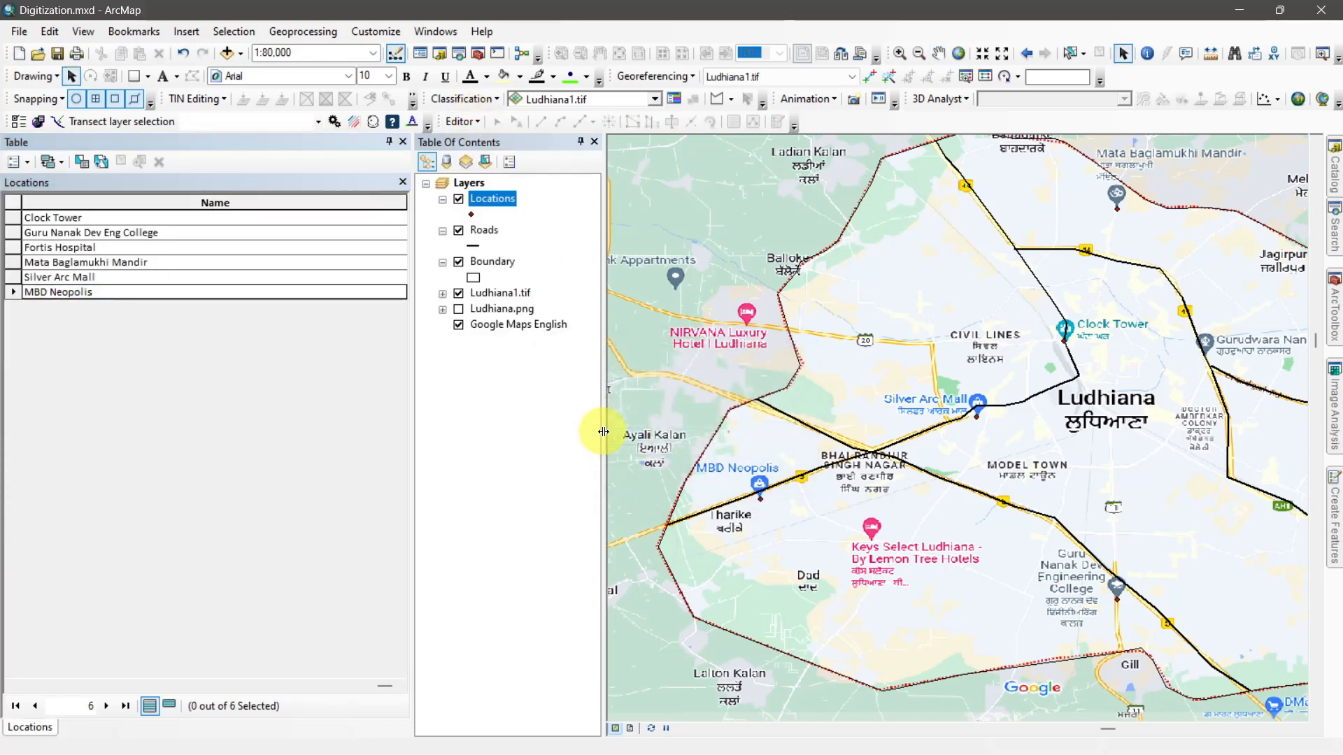
left_click(403, 182)
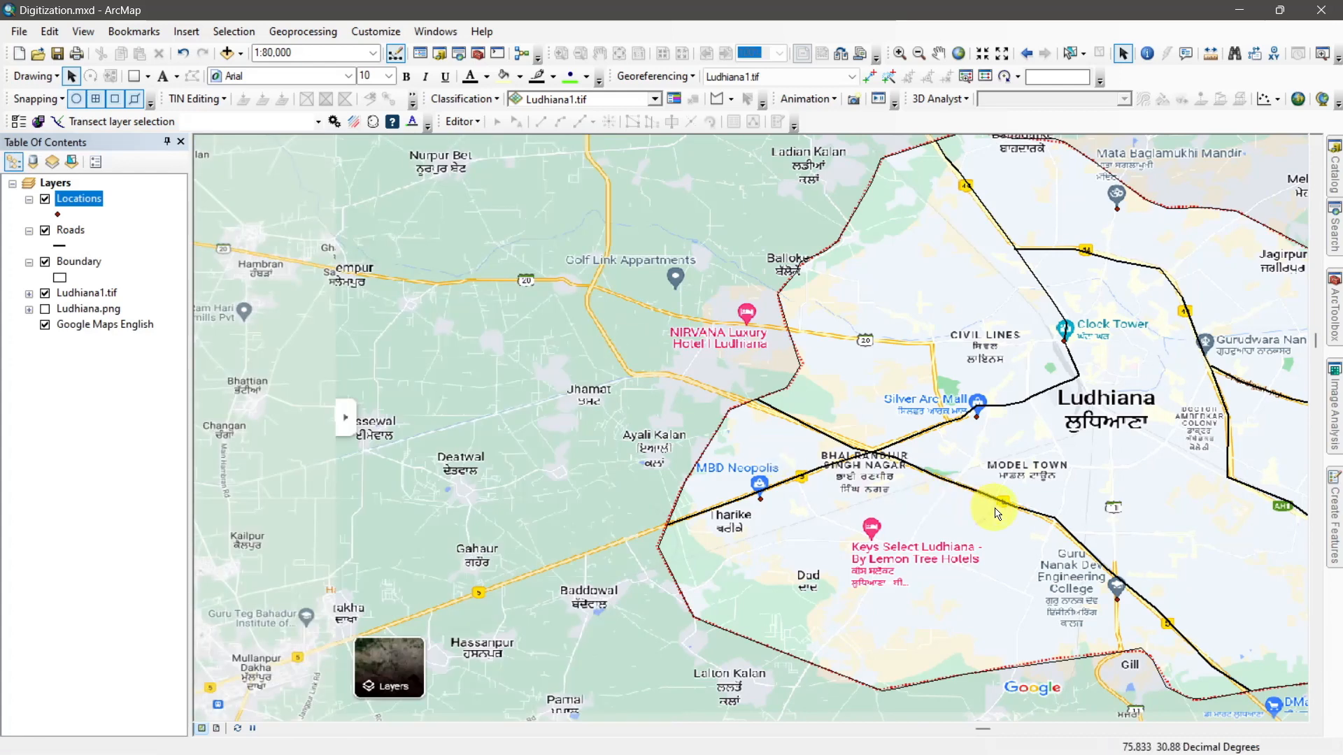
Set the Locations layer to label all its features the same way using the Name field
left_click(938, 53)
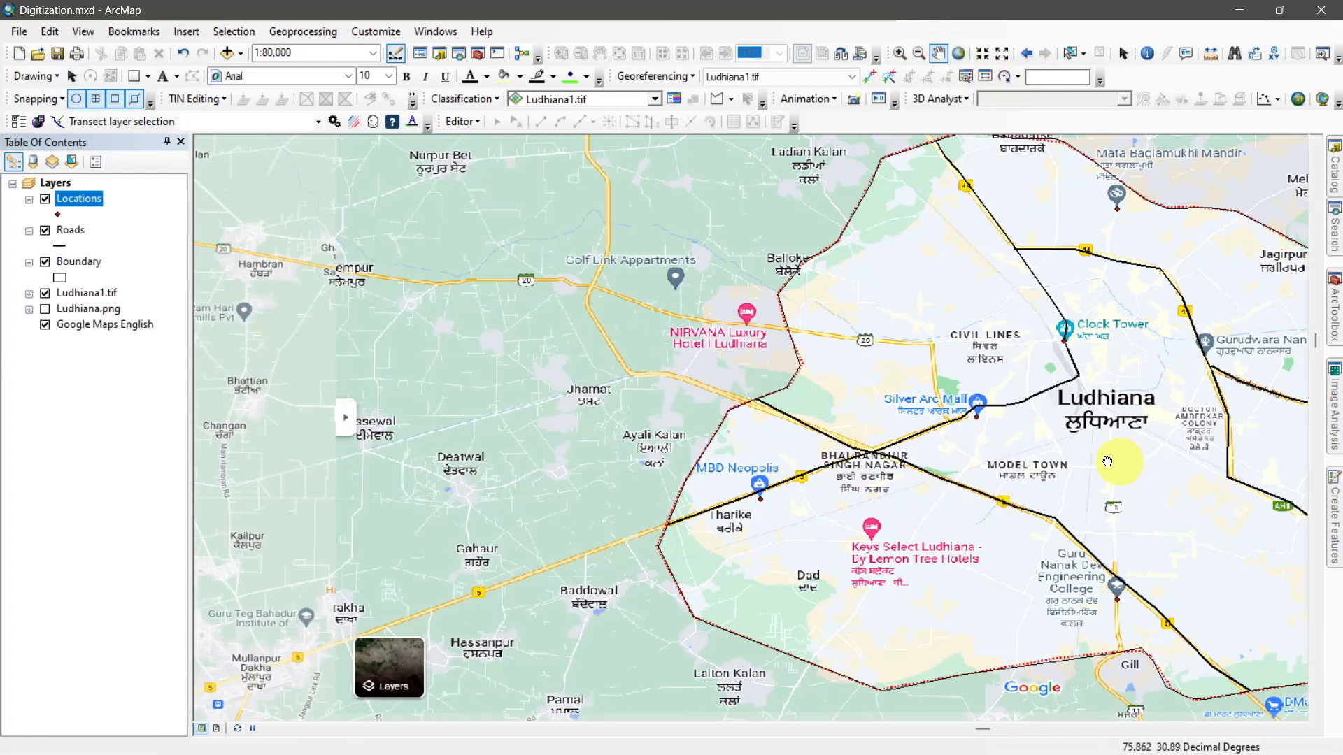
left_click_drag(1108, 462, 778, 466)
right_click(77, 198)
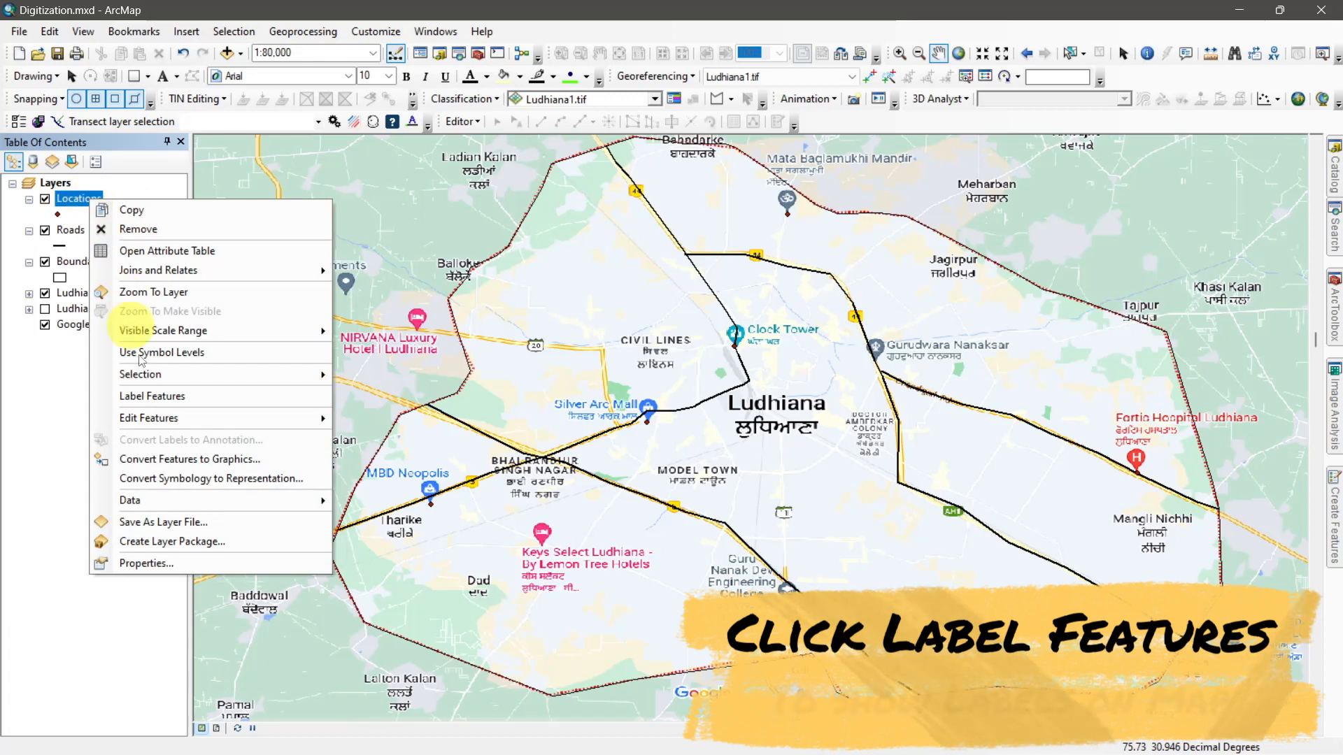
left_click(193, 560)
left_click(586, 175)
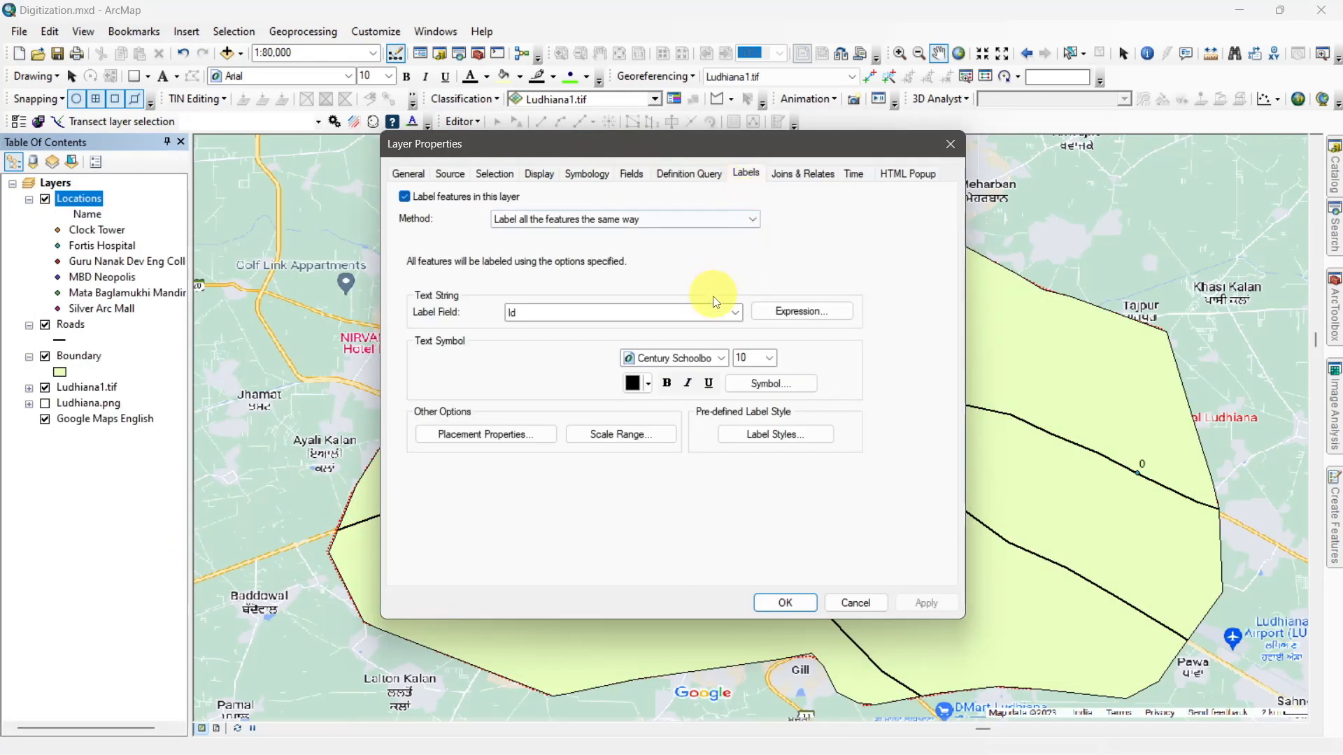
left_click(737, 318)
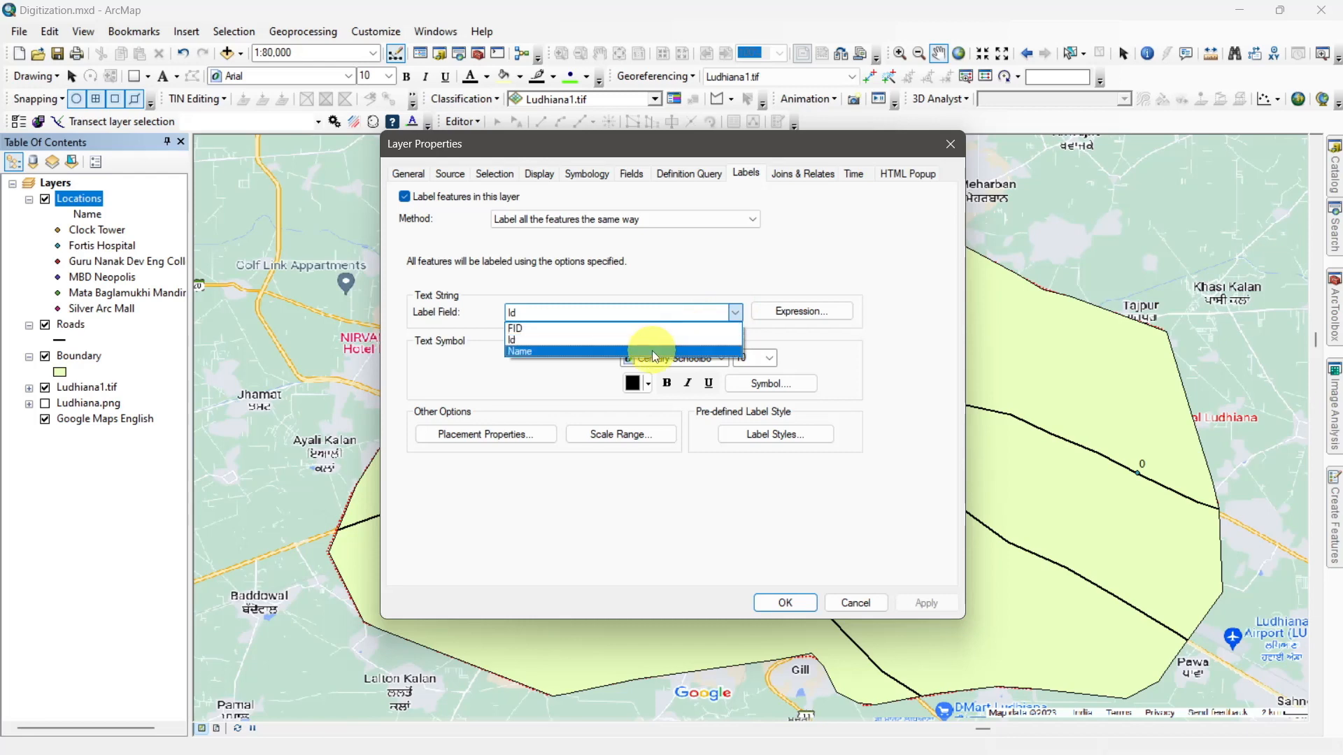
left_click(700, 351)
left_click(925, 603)
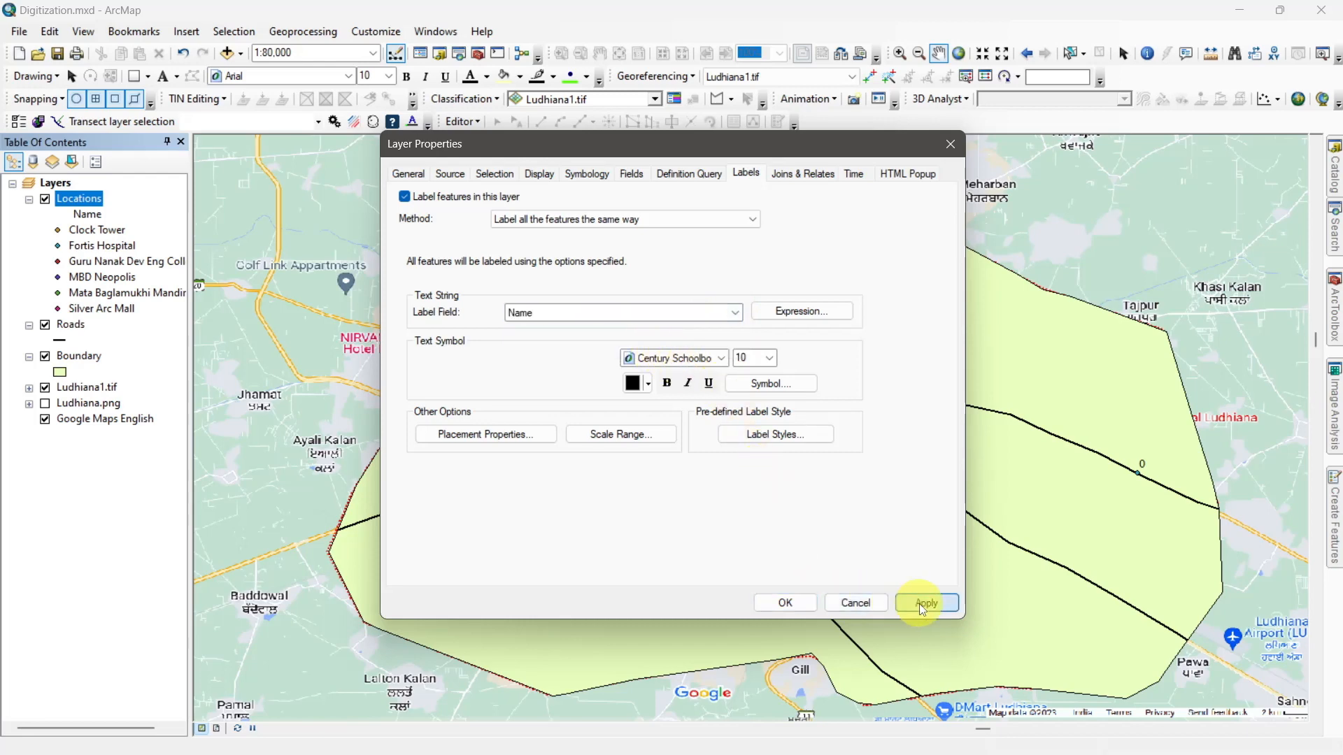
left_click(785, 603)
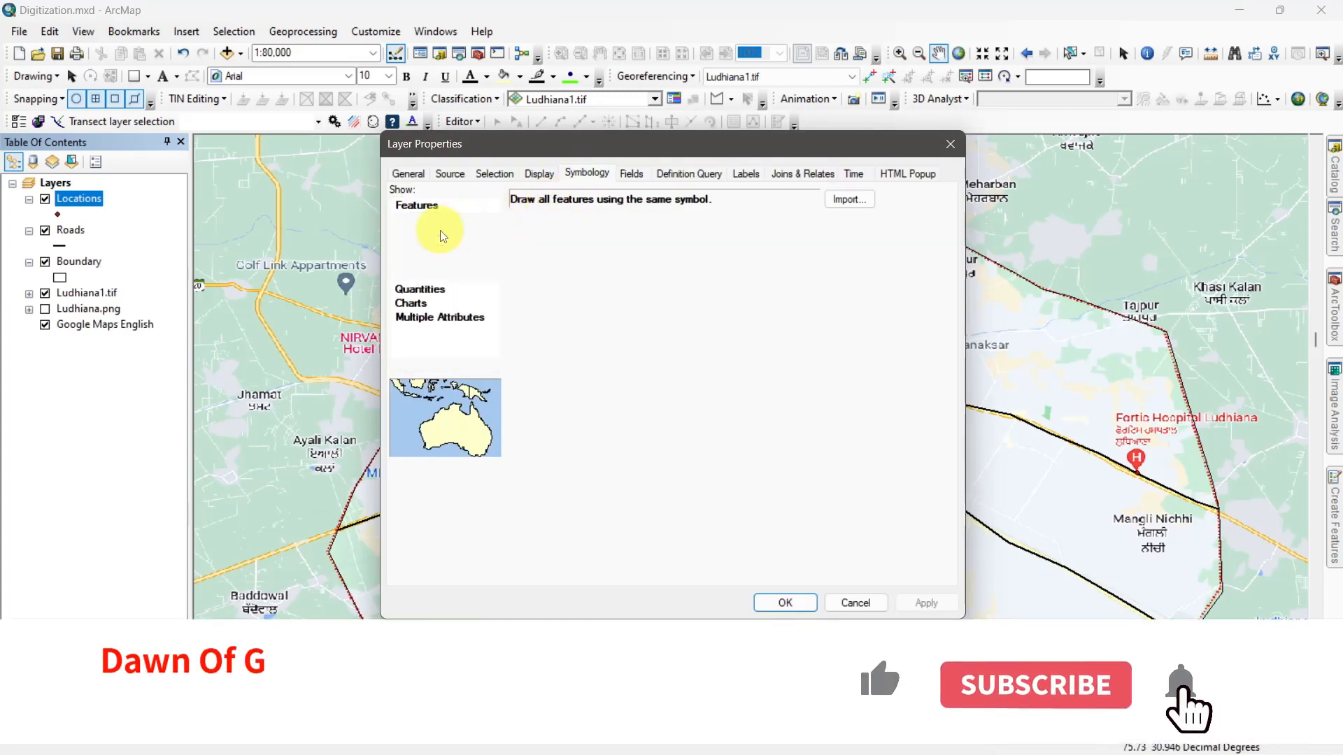
Symbolize the Locations layer by unique values of the Name field, adding all values and excluding the all-other-values symbol
left_click(440, 235)
left_click(594, 235)
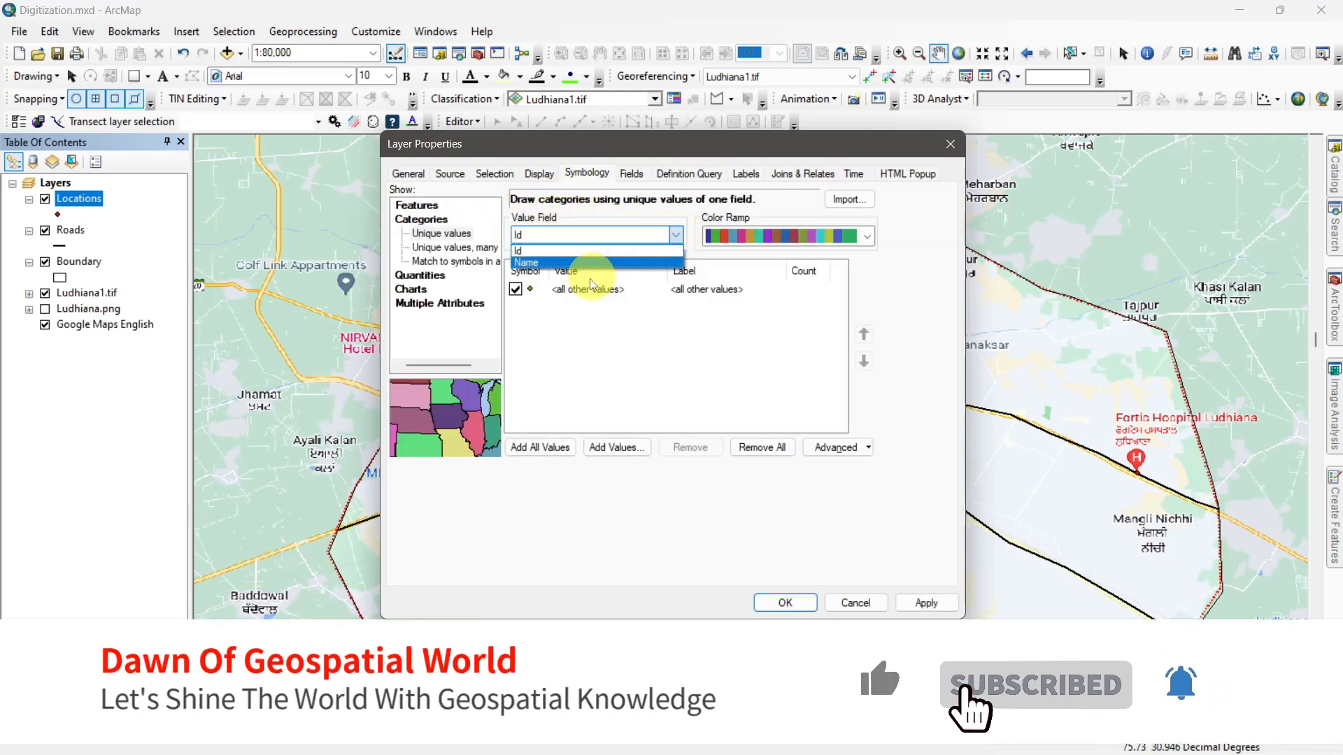
left_click(556, 263)
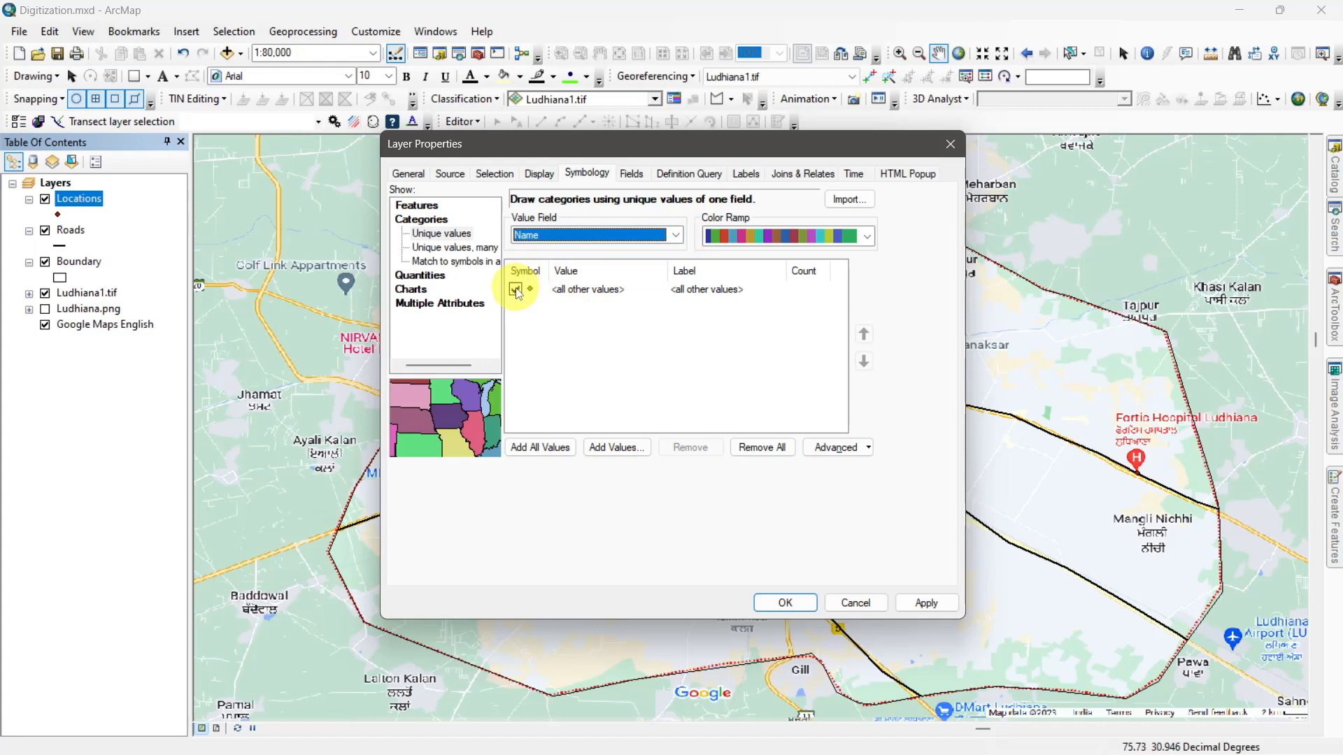
left_click(540, 447)
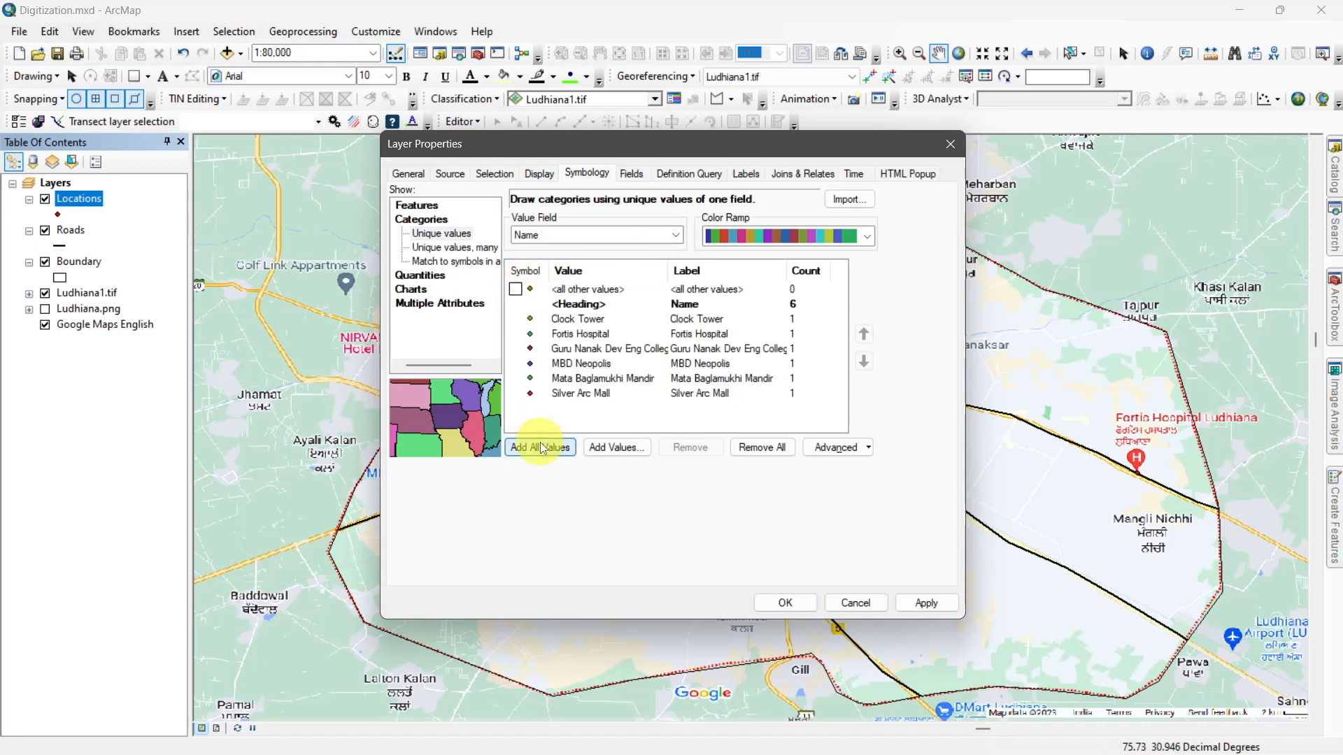
left_click(782, 602)
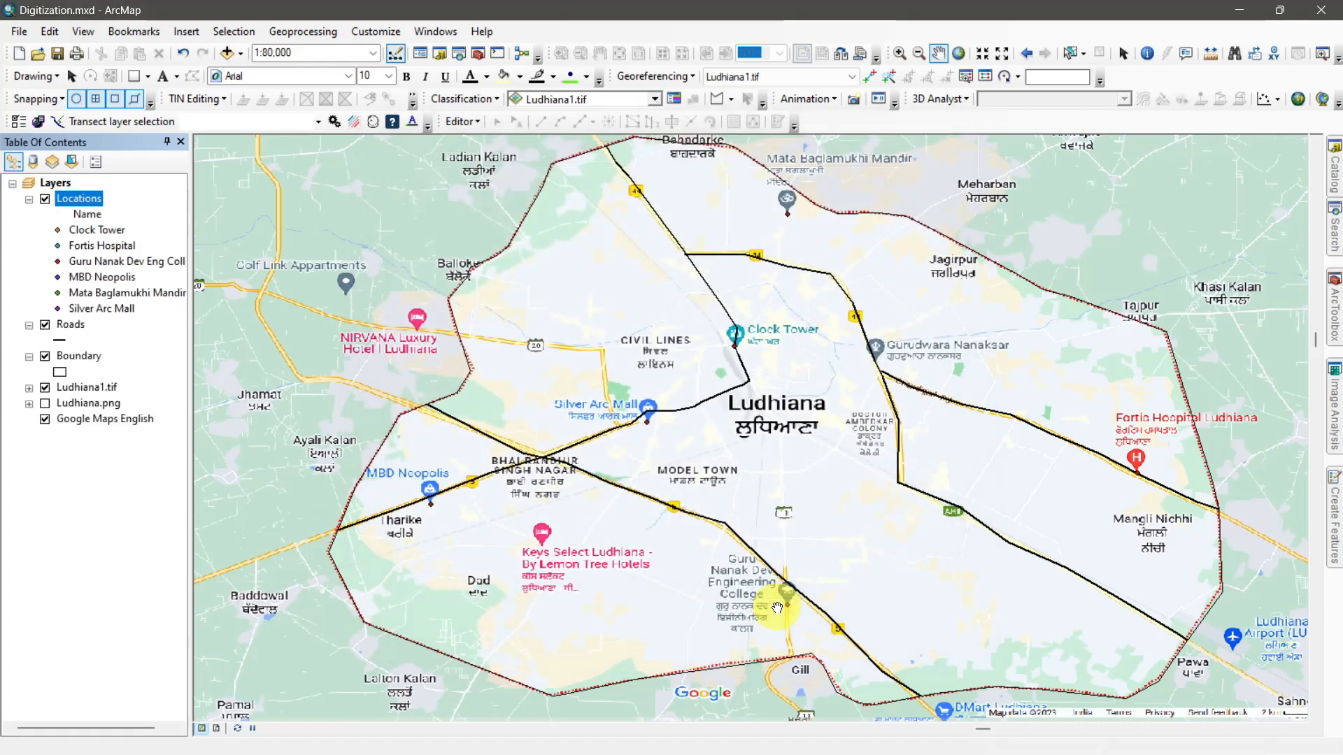
Change the Boundary layer's polygon symbol to the ESRI Olive fill
left_click(61, 373)
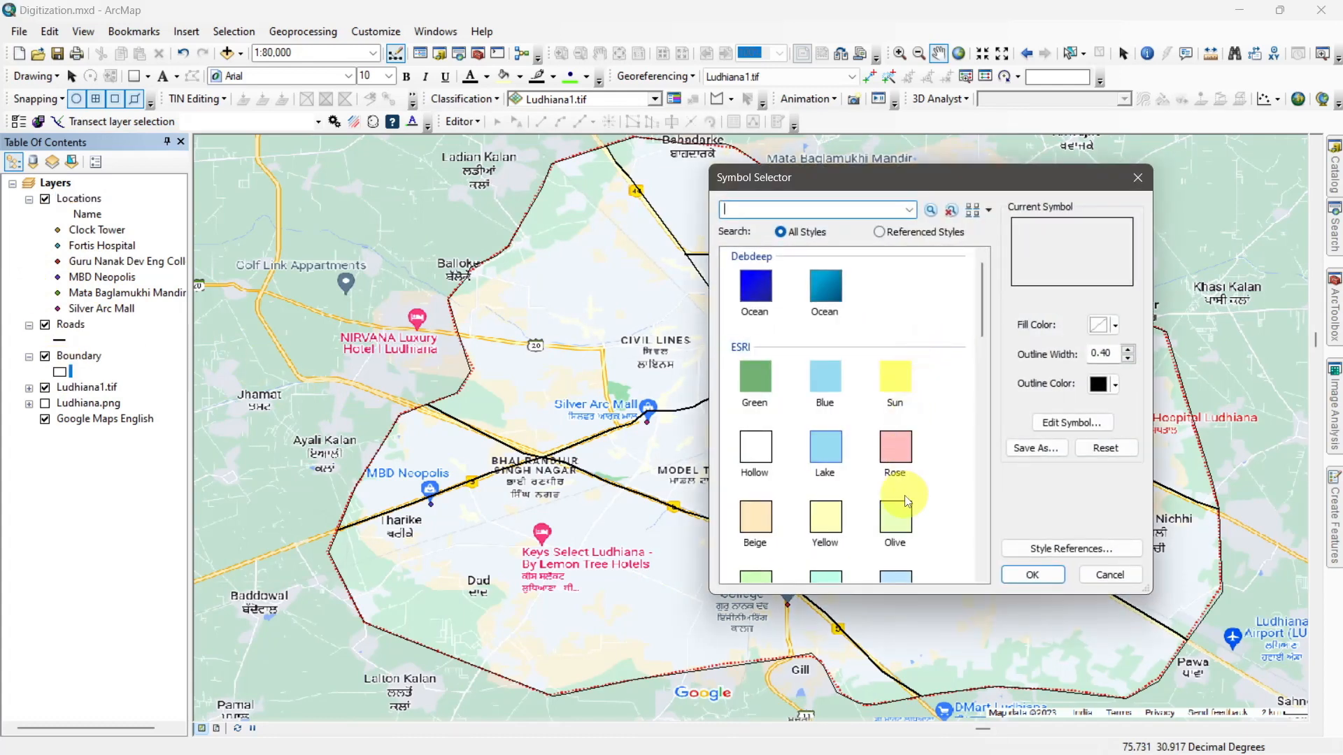
left_click(904, 501)
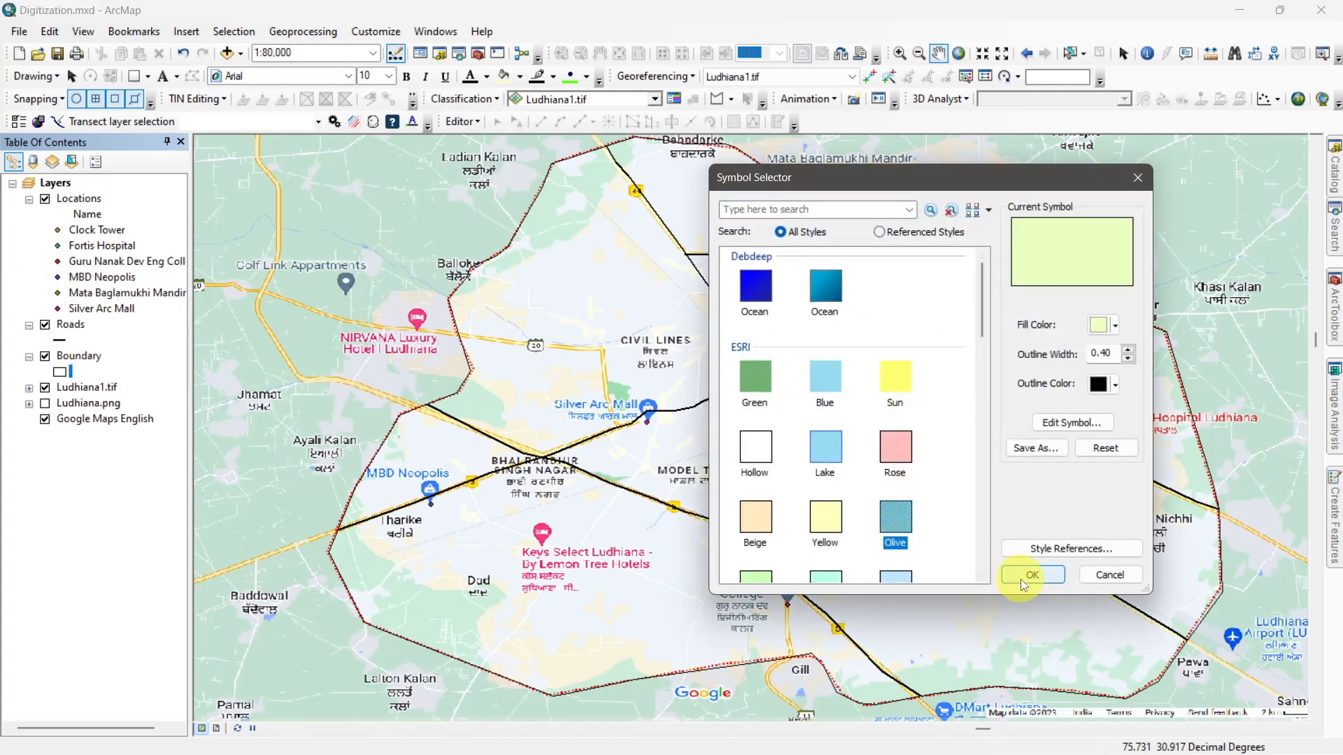
left_click(1021, 578)
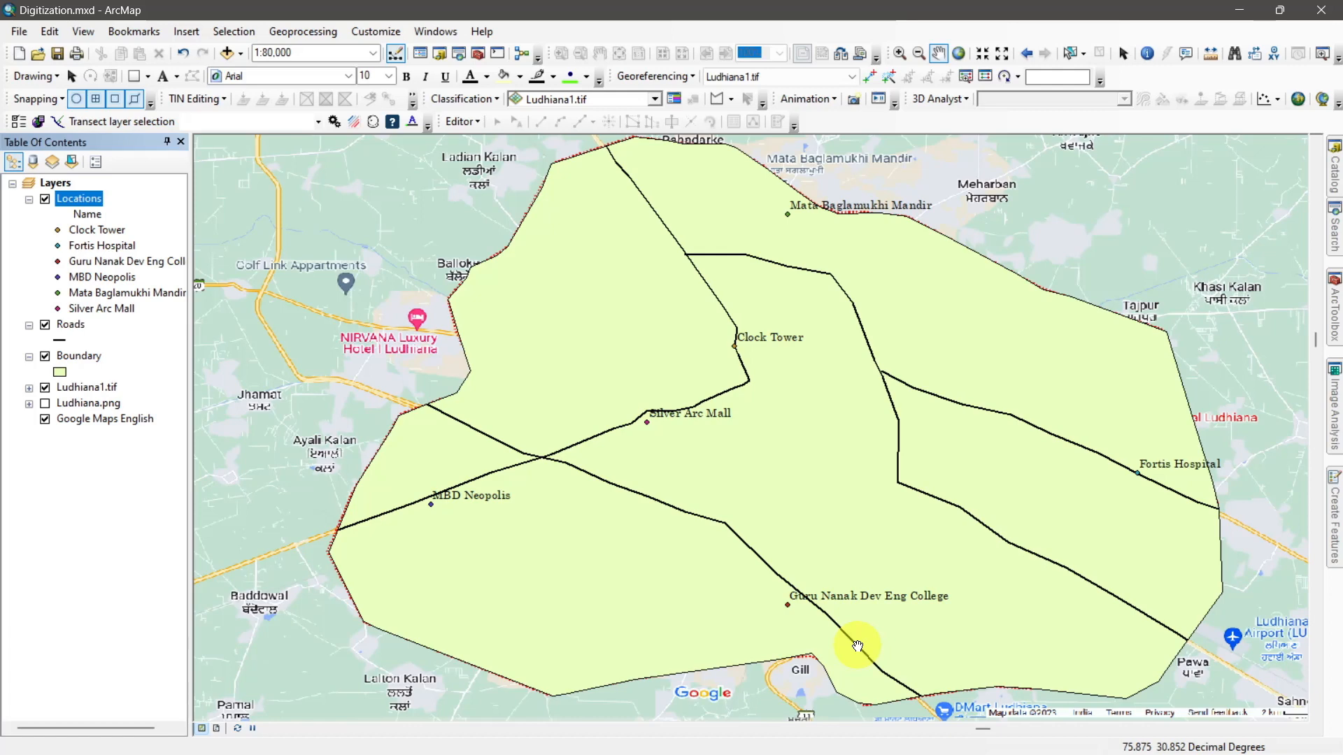
left_click_drag(858, 645, 858, 666)
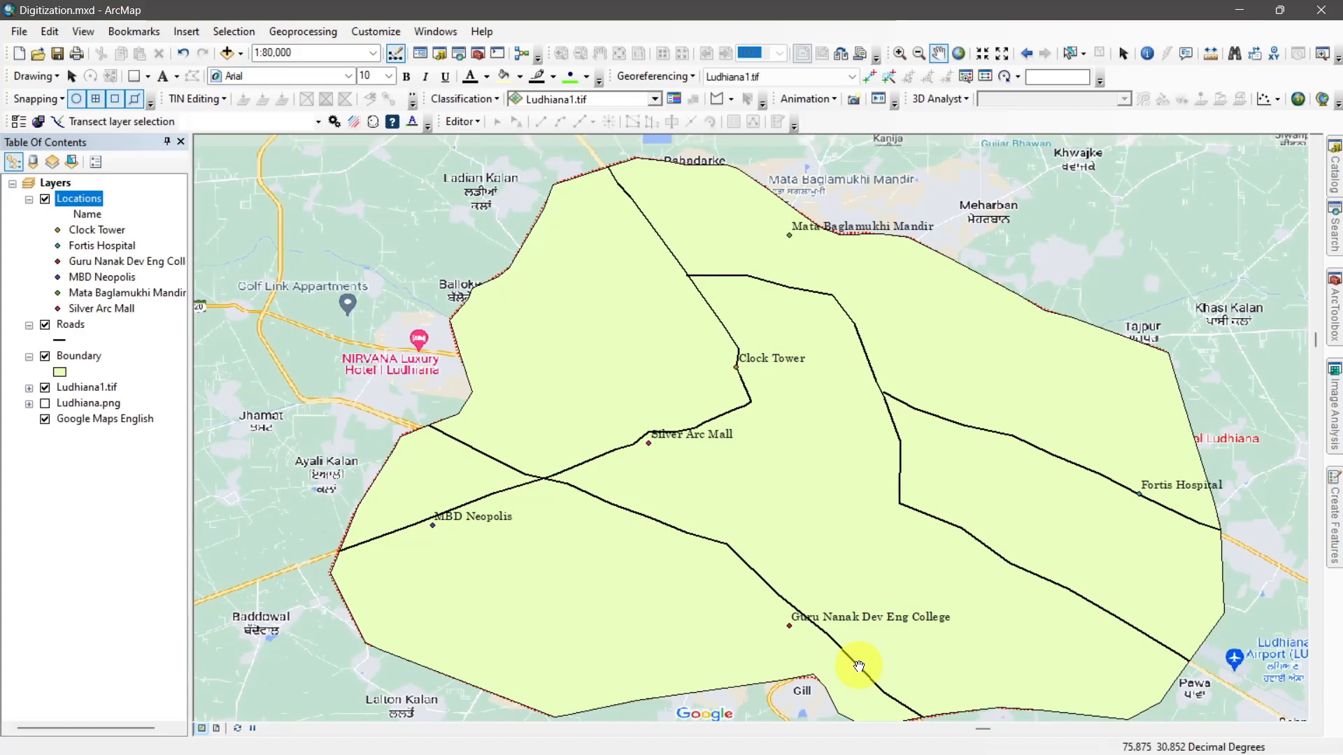
left_click_drag(859, 666, 848, 644)
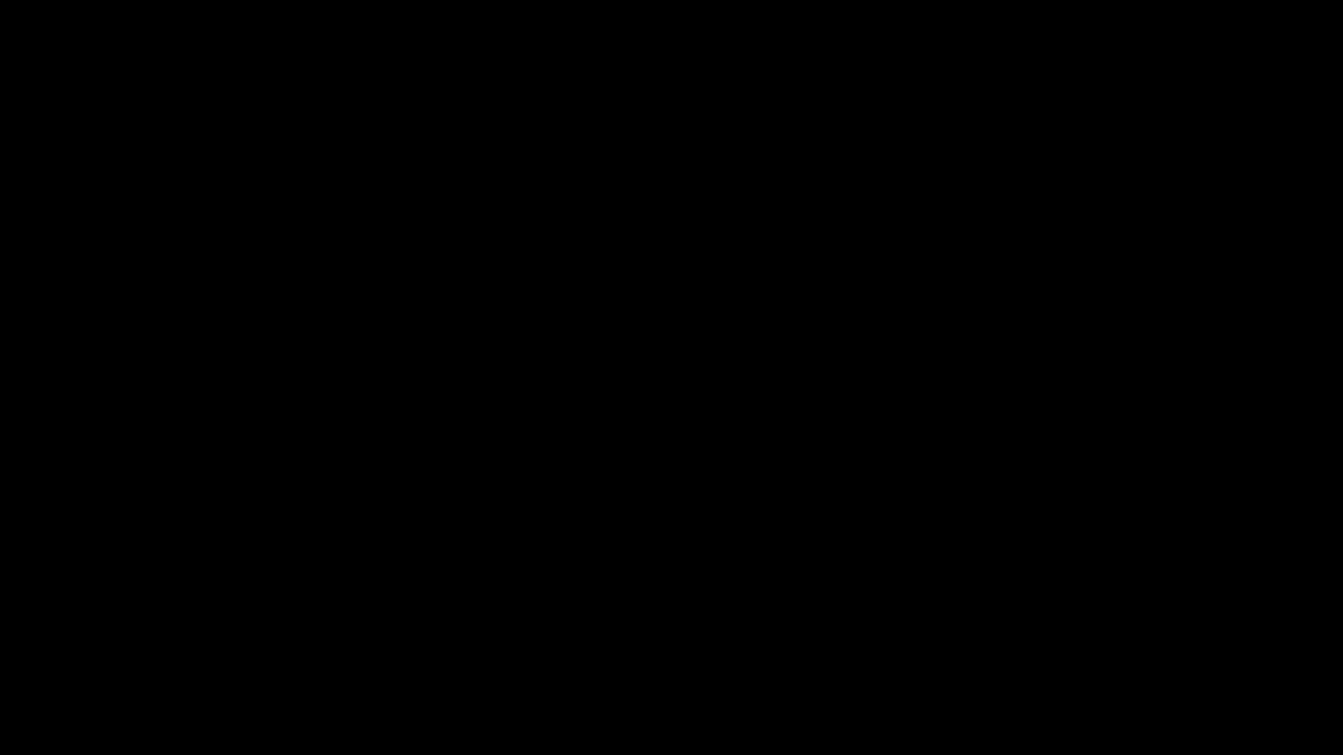